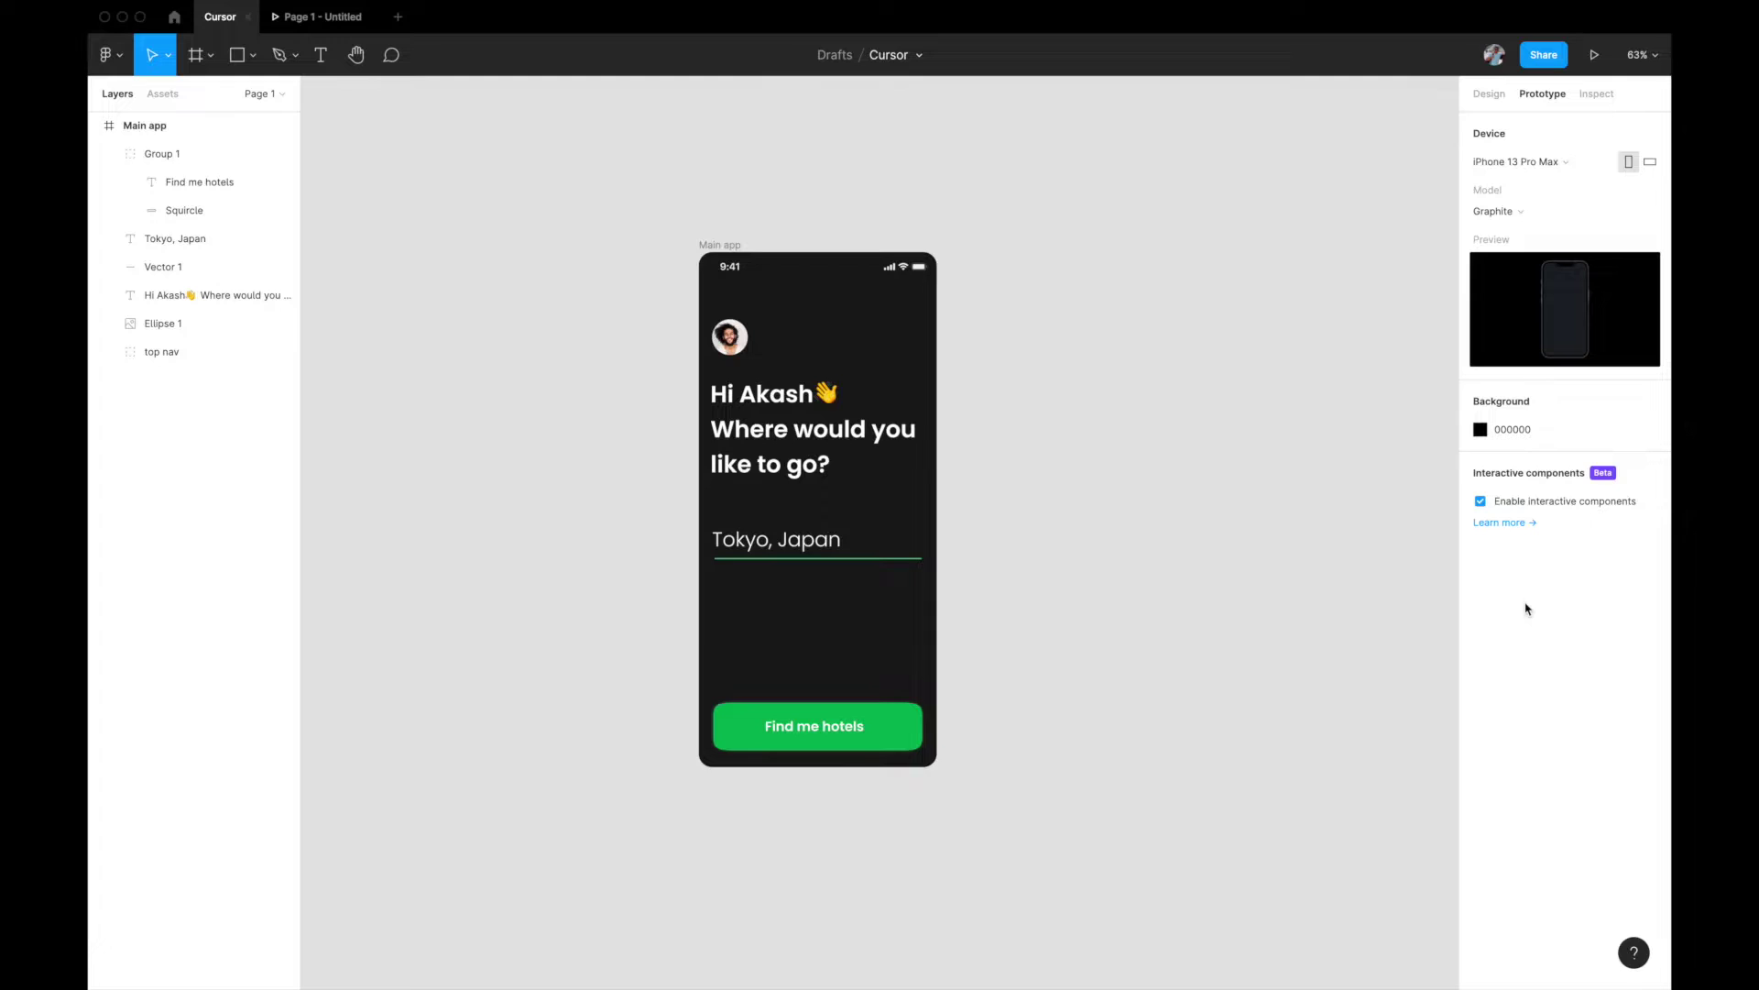
Zoom into the phone screen and select the 'Tokyo, Japan' text (Poppins Light 36)
{"action": "key", "text": "shift+1"}
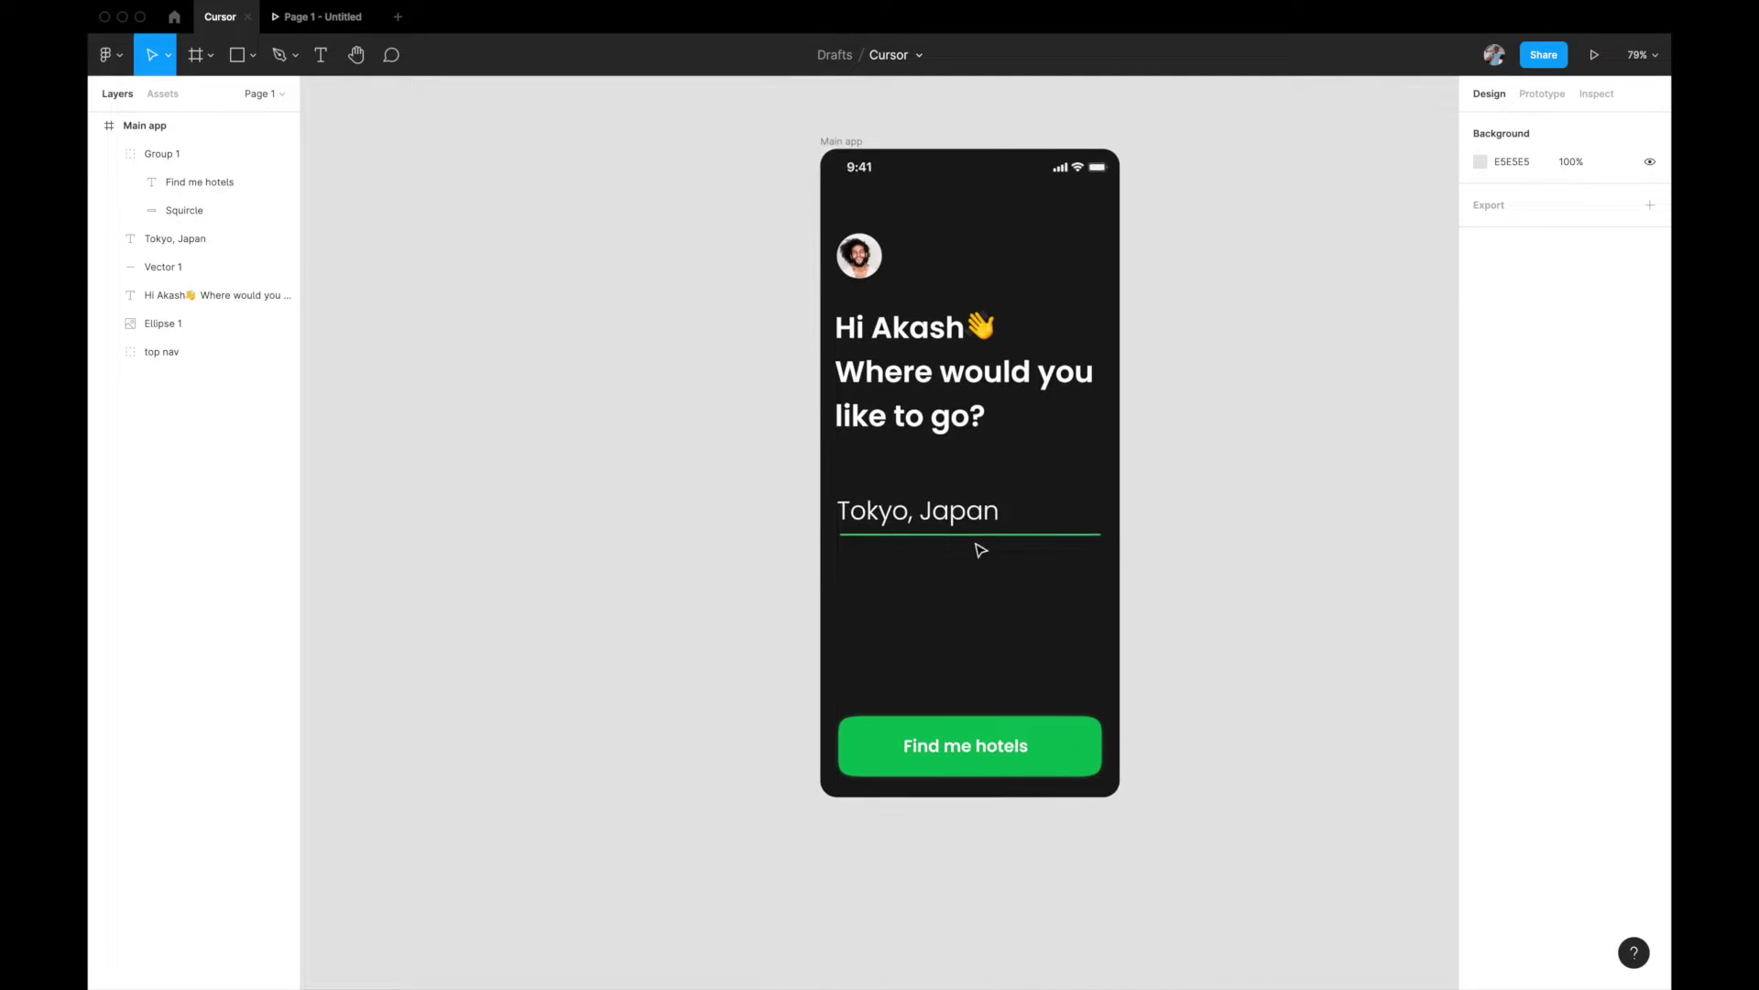
{"action": "scroll", "coordinate": [978, 547], "scroll_direction": "up", "scroll_amount": 5}
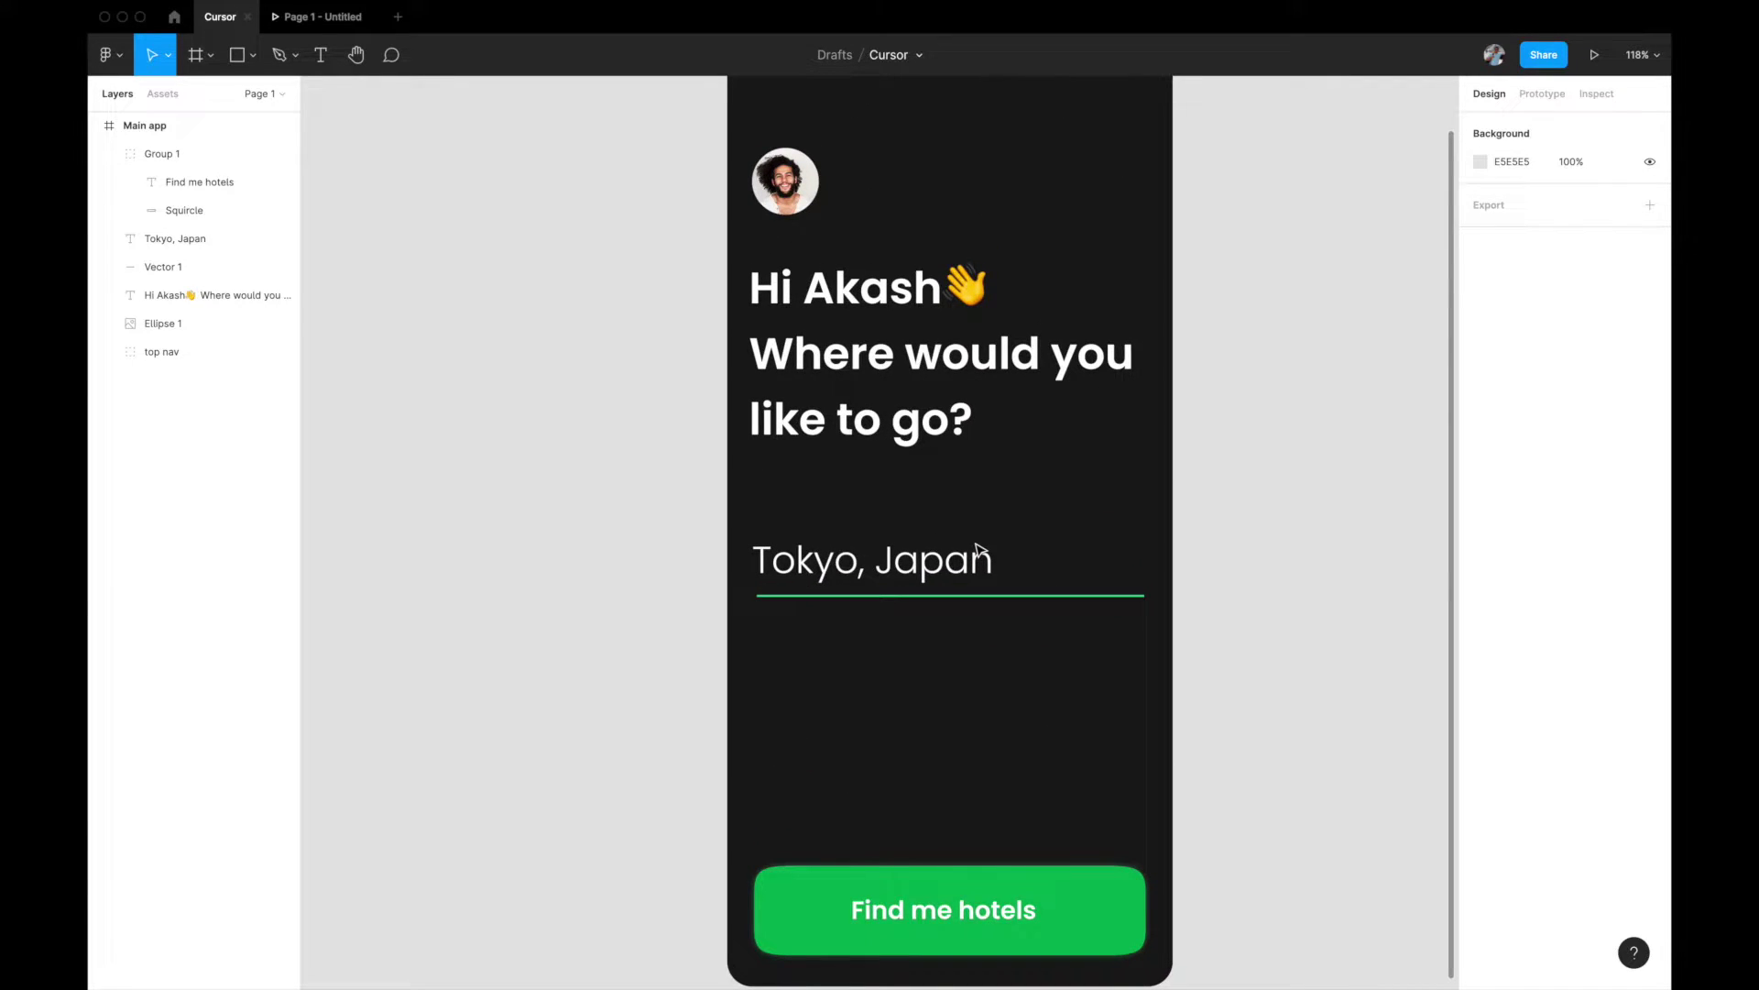
{"action": "right_click", "coordinate": [977, 550]}
{"action": "left_click", "coordinate": [629, 596]}
Draw a thin rectangle bar right at the end of 'Tokyo, Japan'
{"action": "scroll", "coordinate": [632, 596], "scroll_direction": "right", "scroll_amount": 3}
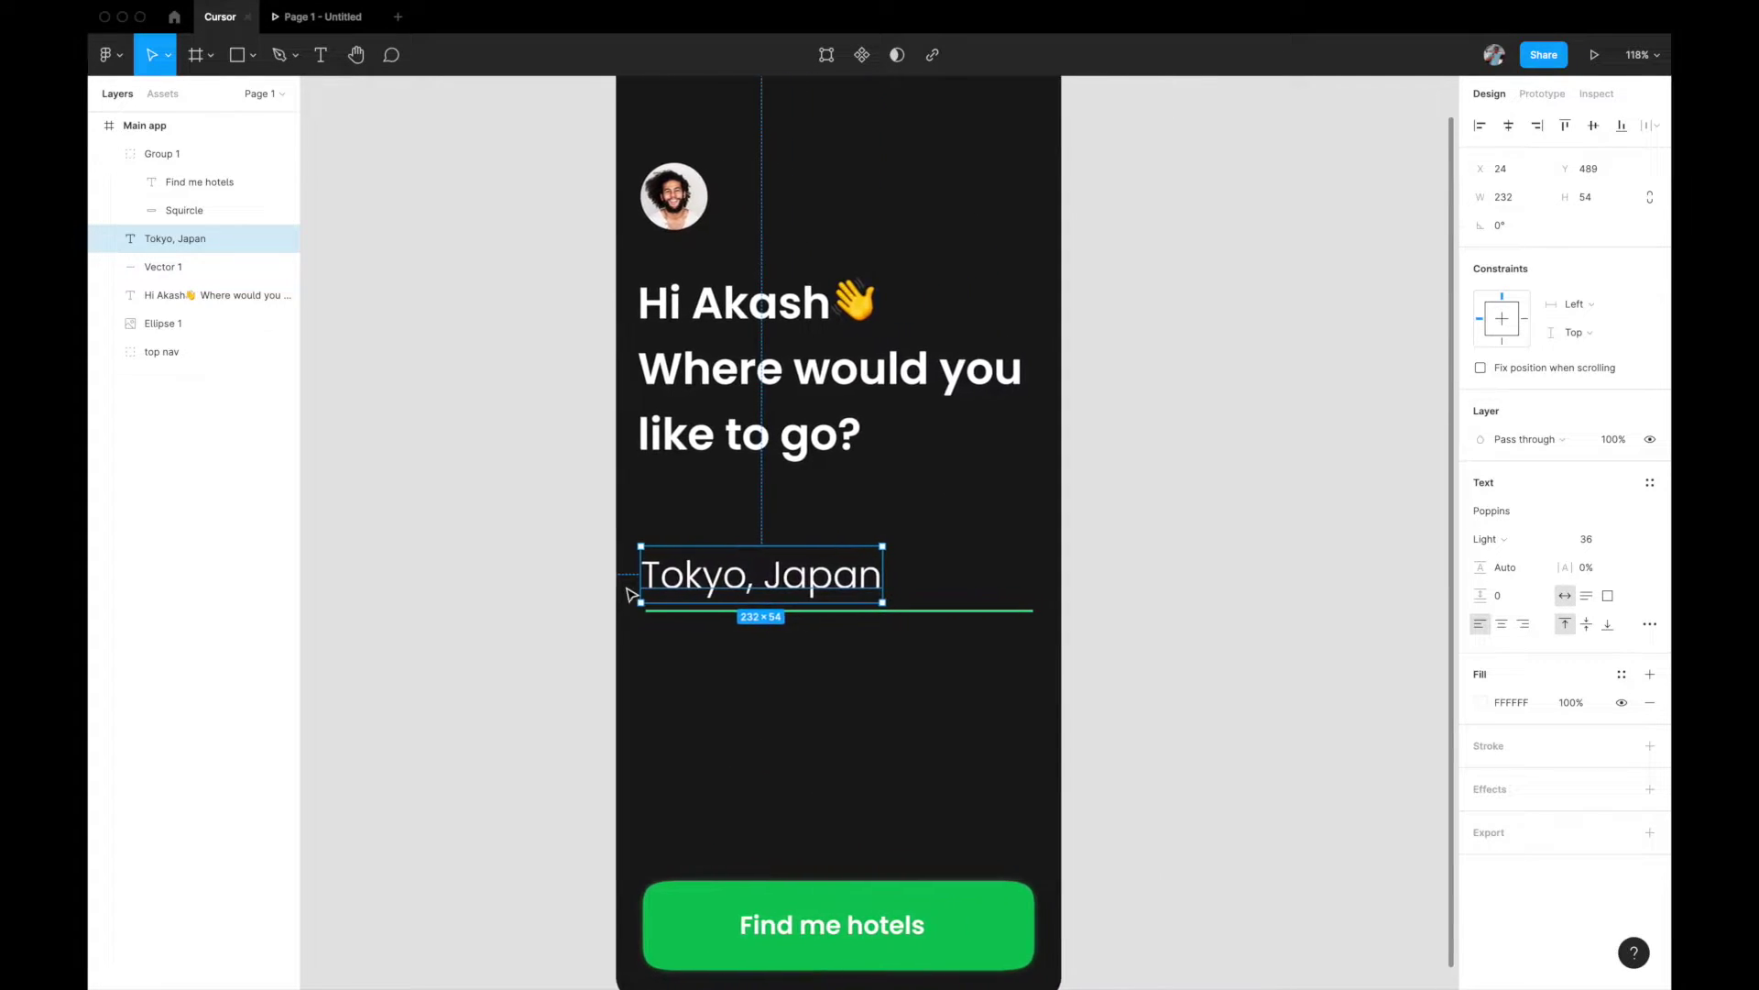
{"action": "scroll", "coordinate": [630, 596], "scroll_direction": "up", "scroll_amount": 3}
{"action": "key", "text": "r"}
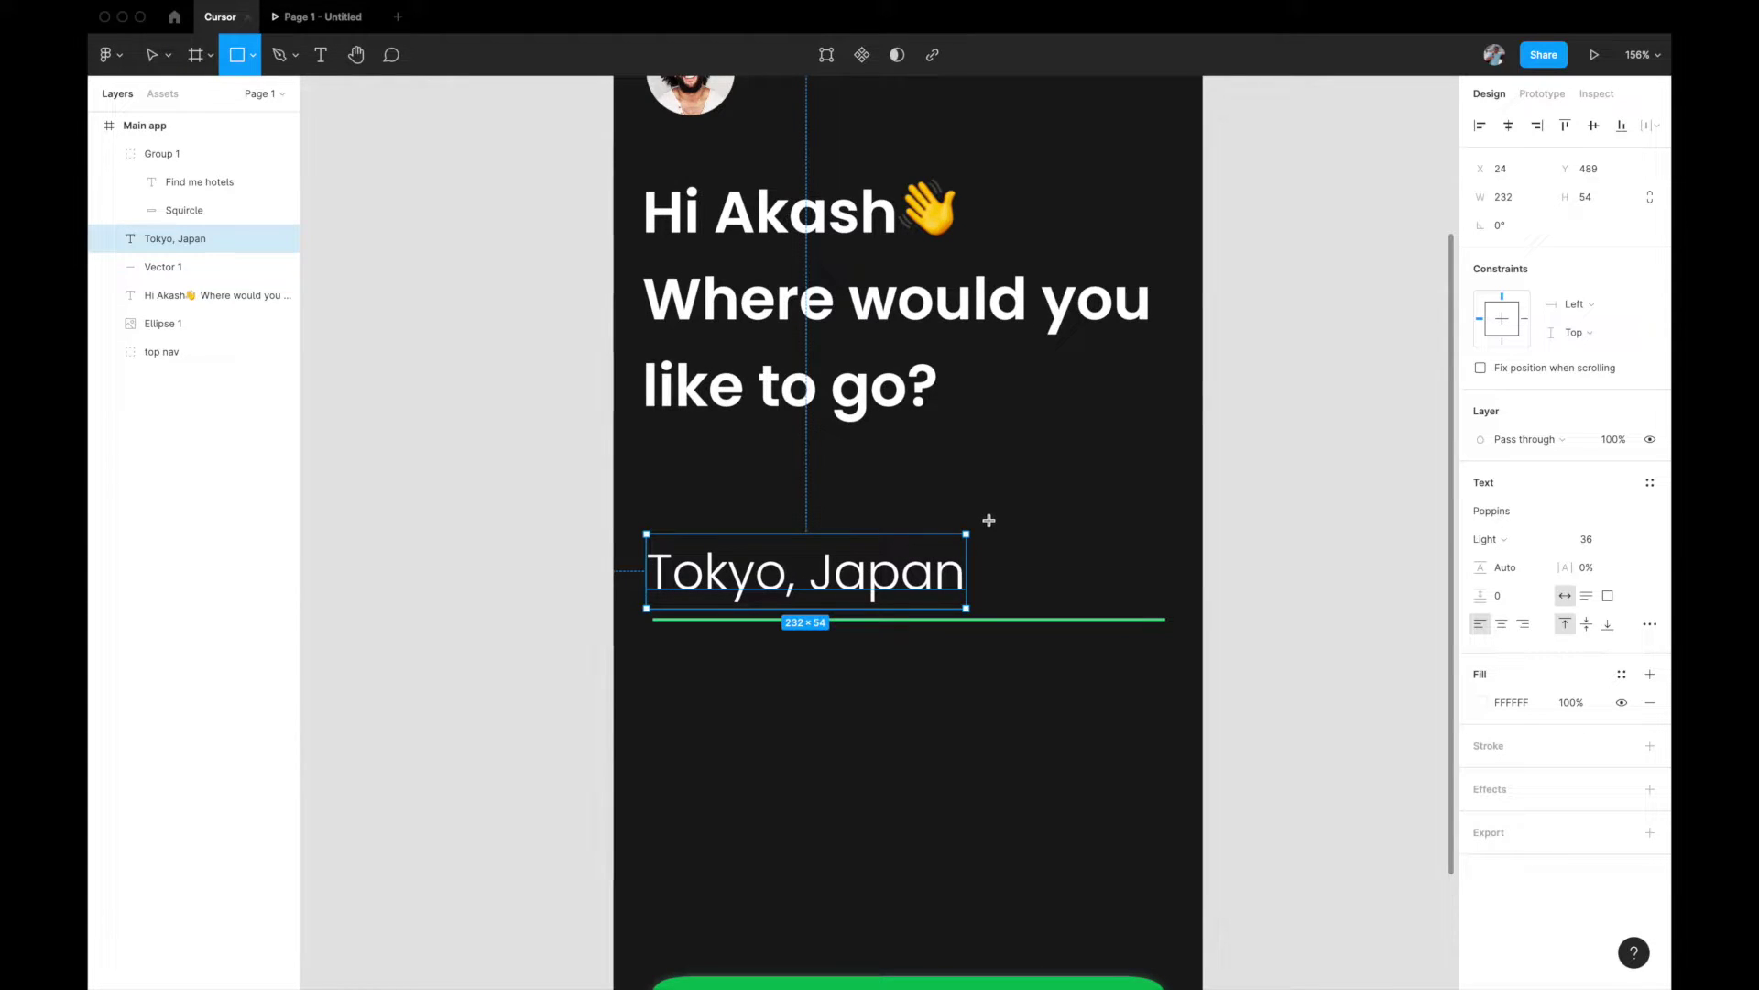
{"action": "left_click_drag", "start_coordinate": [989, 520], "coordinate": [1000, 611]}
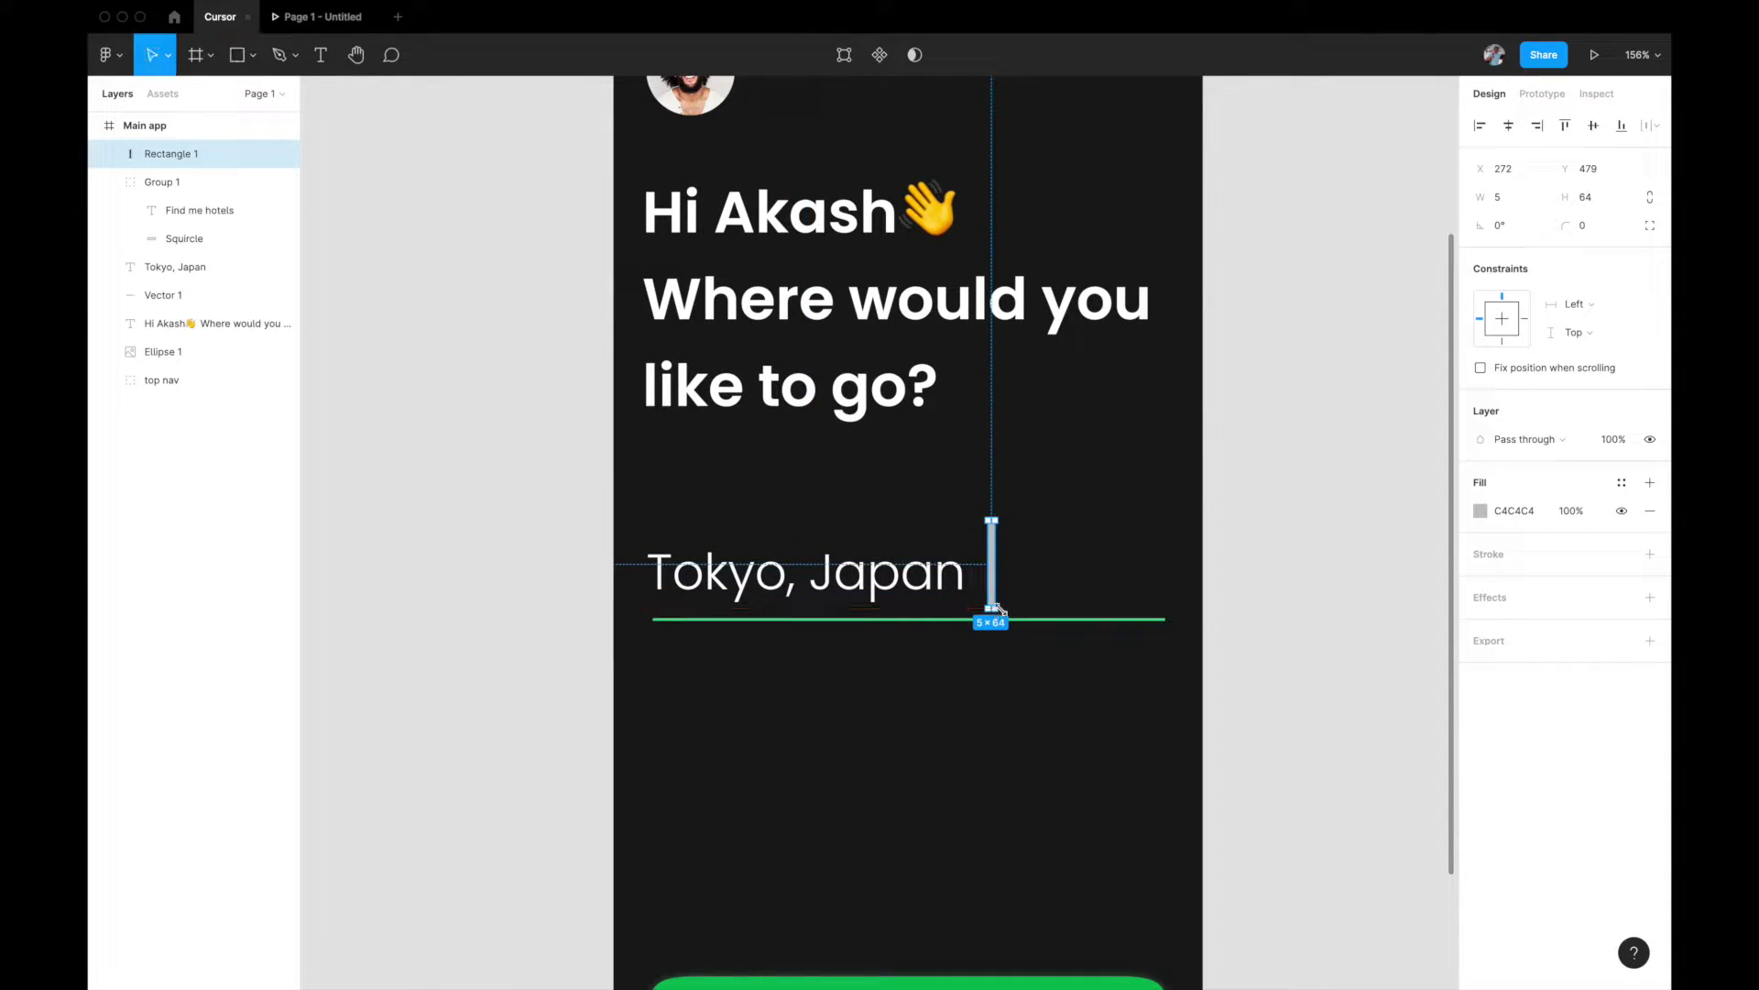
{"action": "left_click", "coordinate": [1282, 584]}
{"action": "scroll", "coordinate": [993, 577], "scroll_direction": "up", "scroll_amount": 3}
{"action": "left_click", "coordinate": [995, 583]}
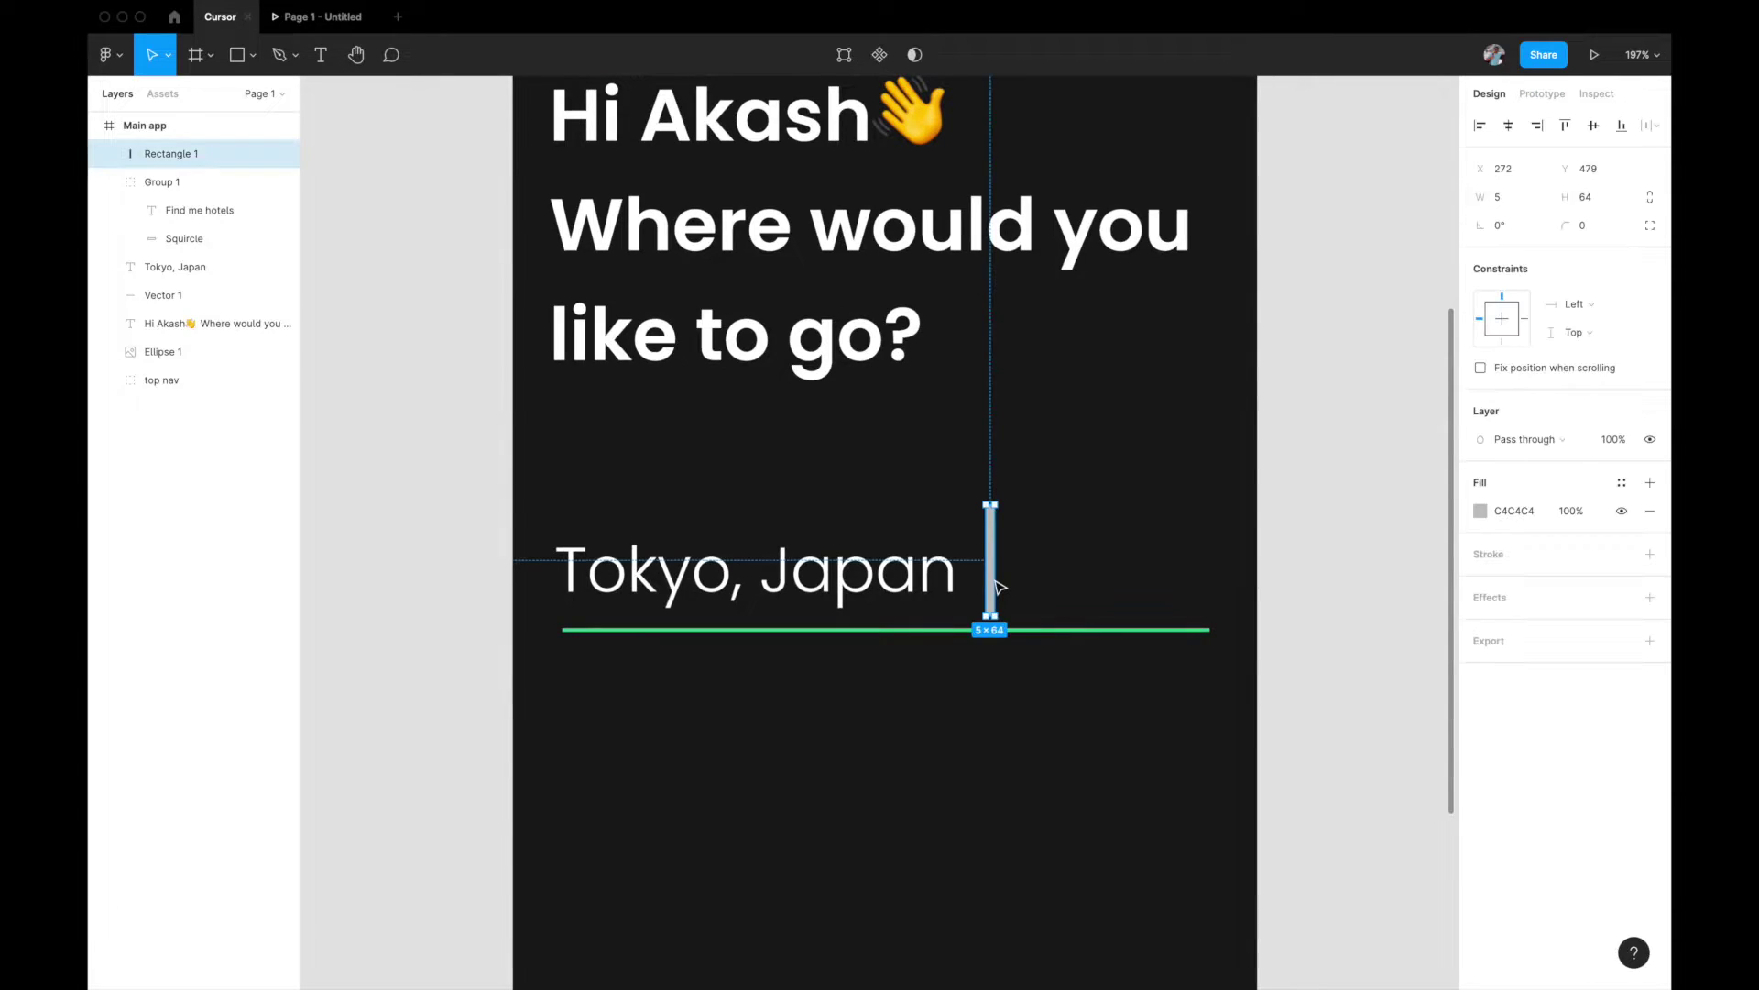
{"action": "left_click_drag", "start_coordinate": [999, 587], "coordinate": [983, 584]}
Give the bar a corner radius of 7 and a width of 3
{"action": "left_click", "coordinate": [1588, 229]}
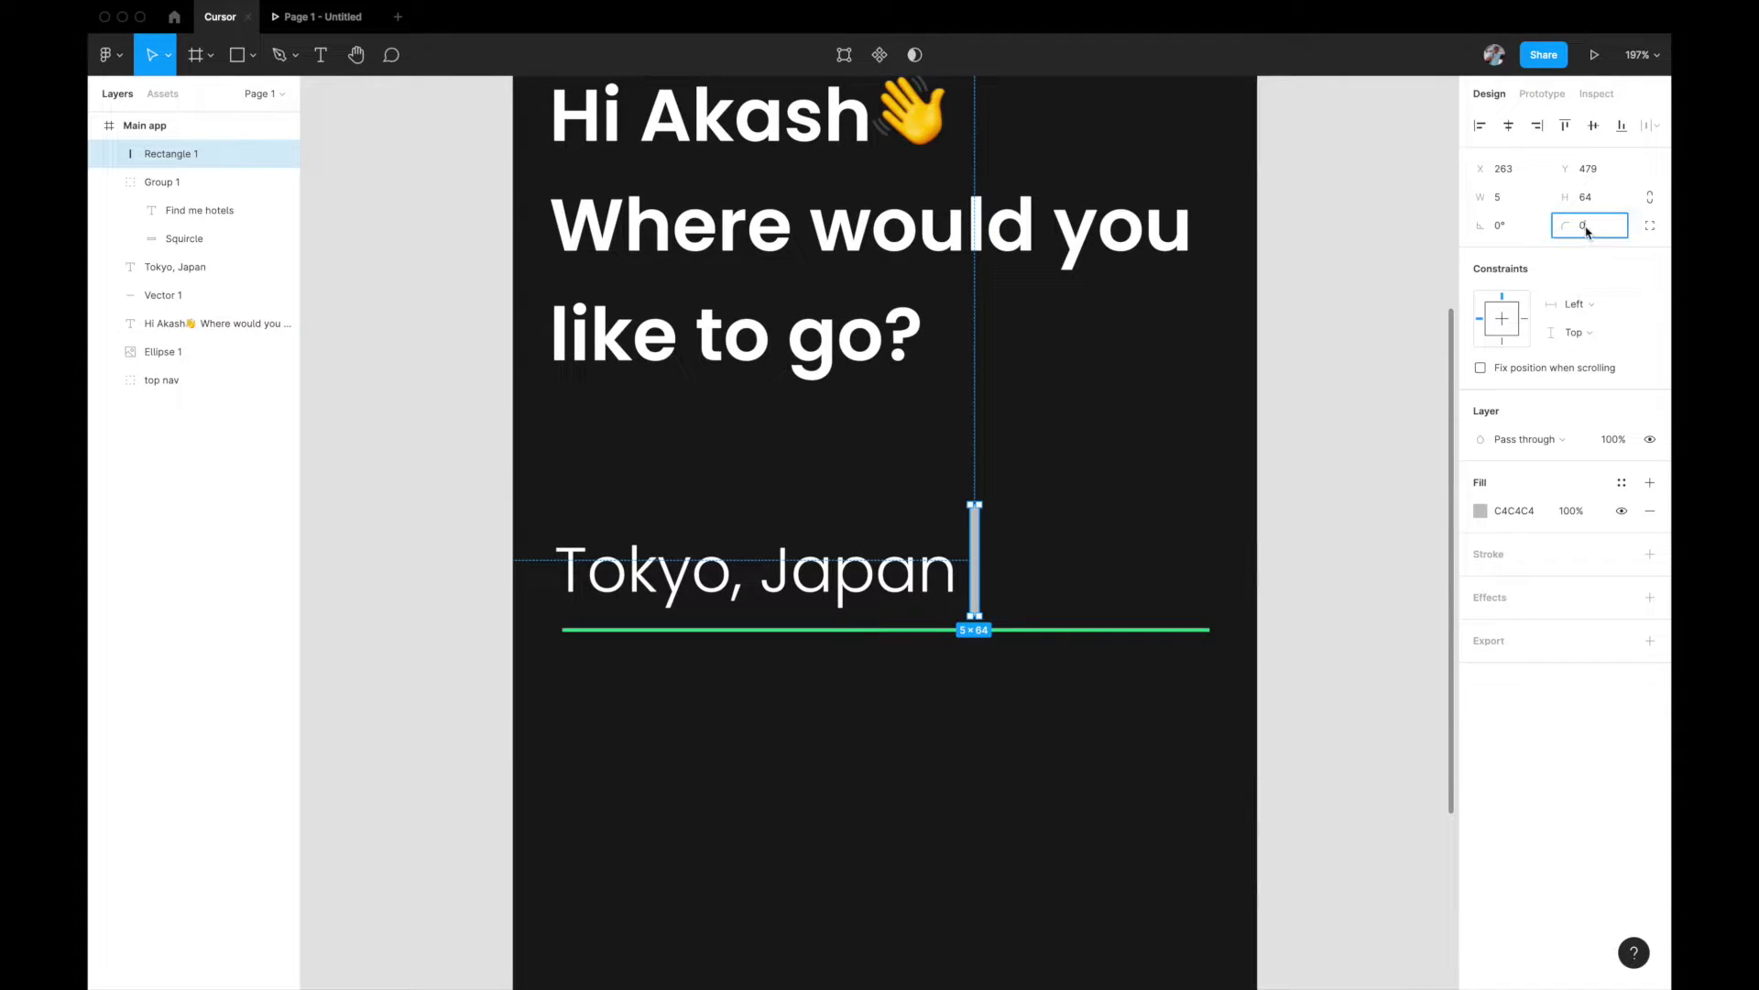
{"action": "type", "text": "7"}
{"action": "key", "text": "Return"}
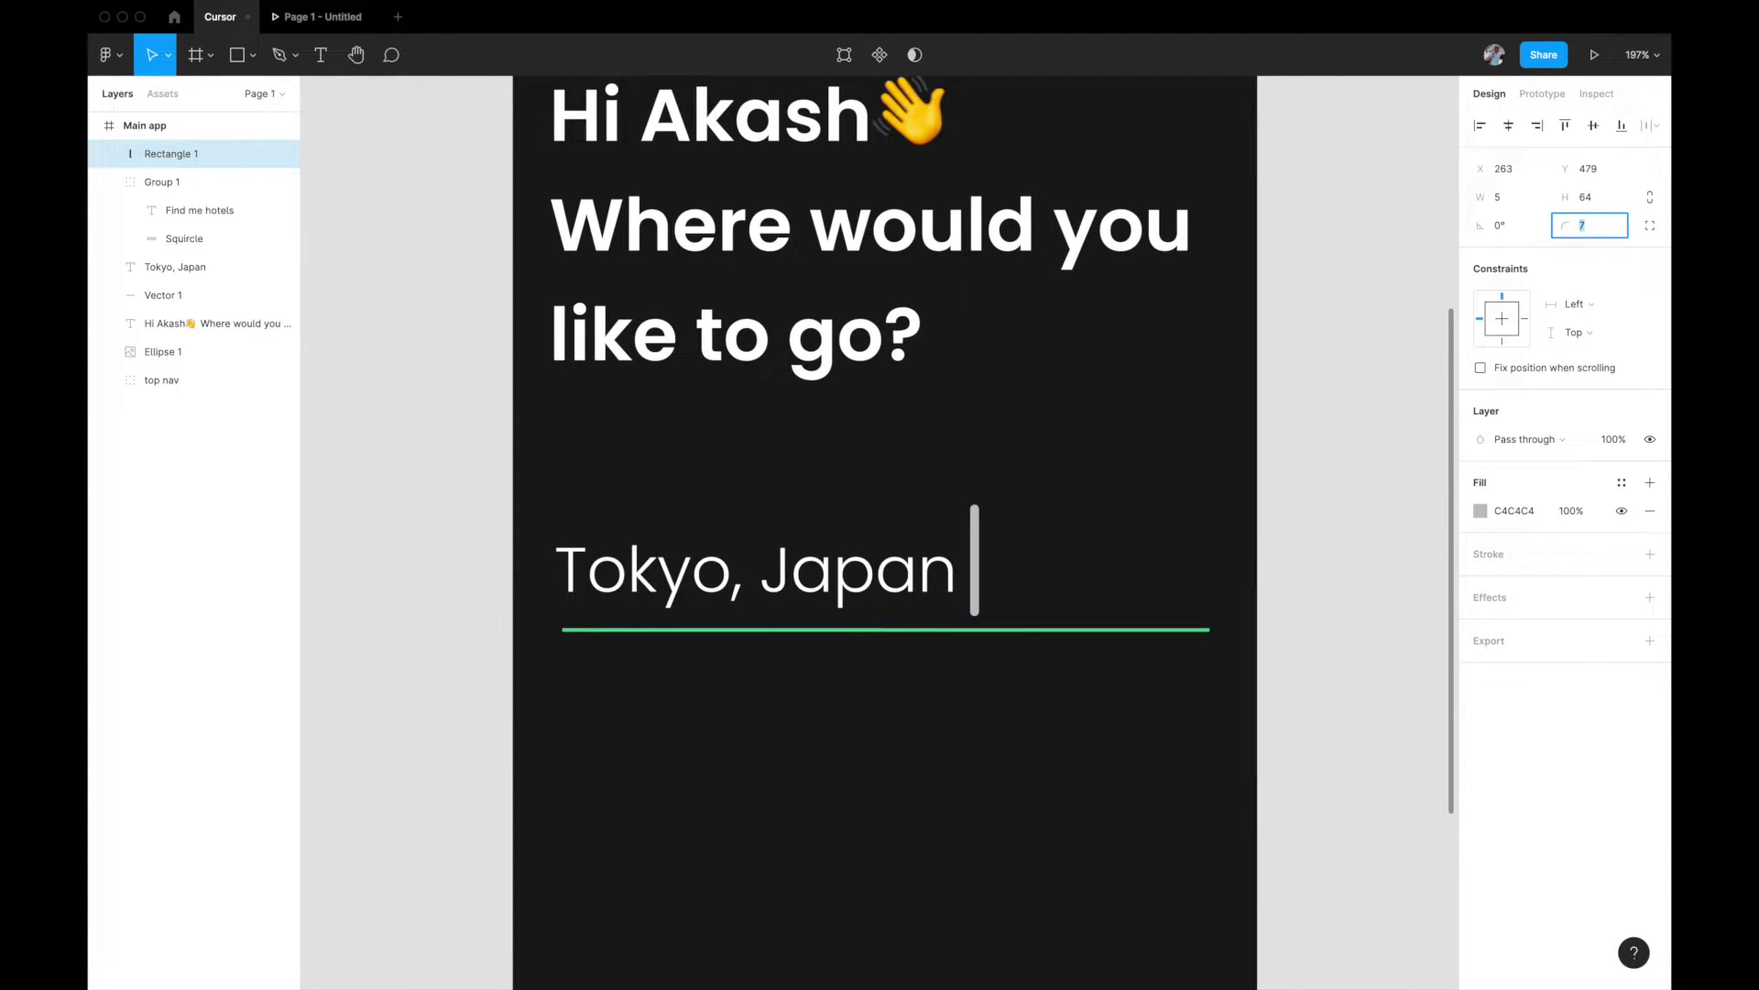
{"action": "left_click", "coordinate": [1506, 200]}
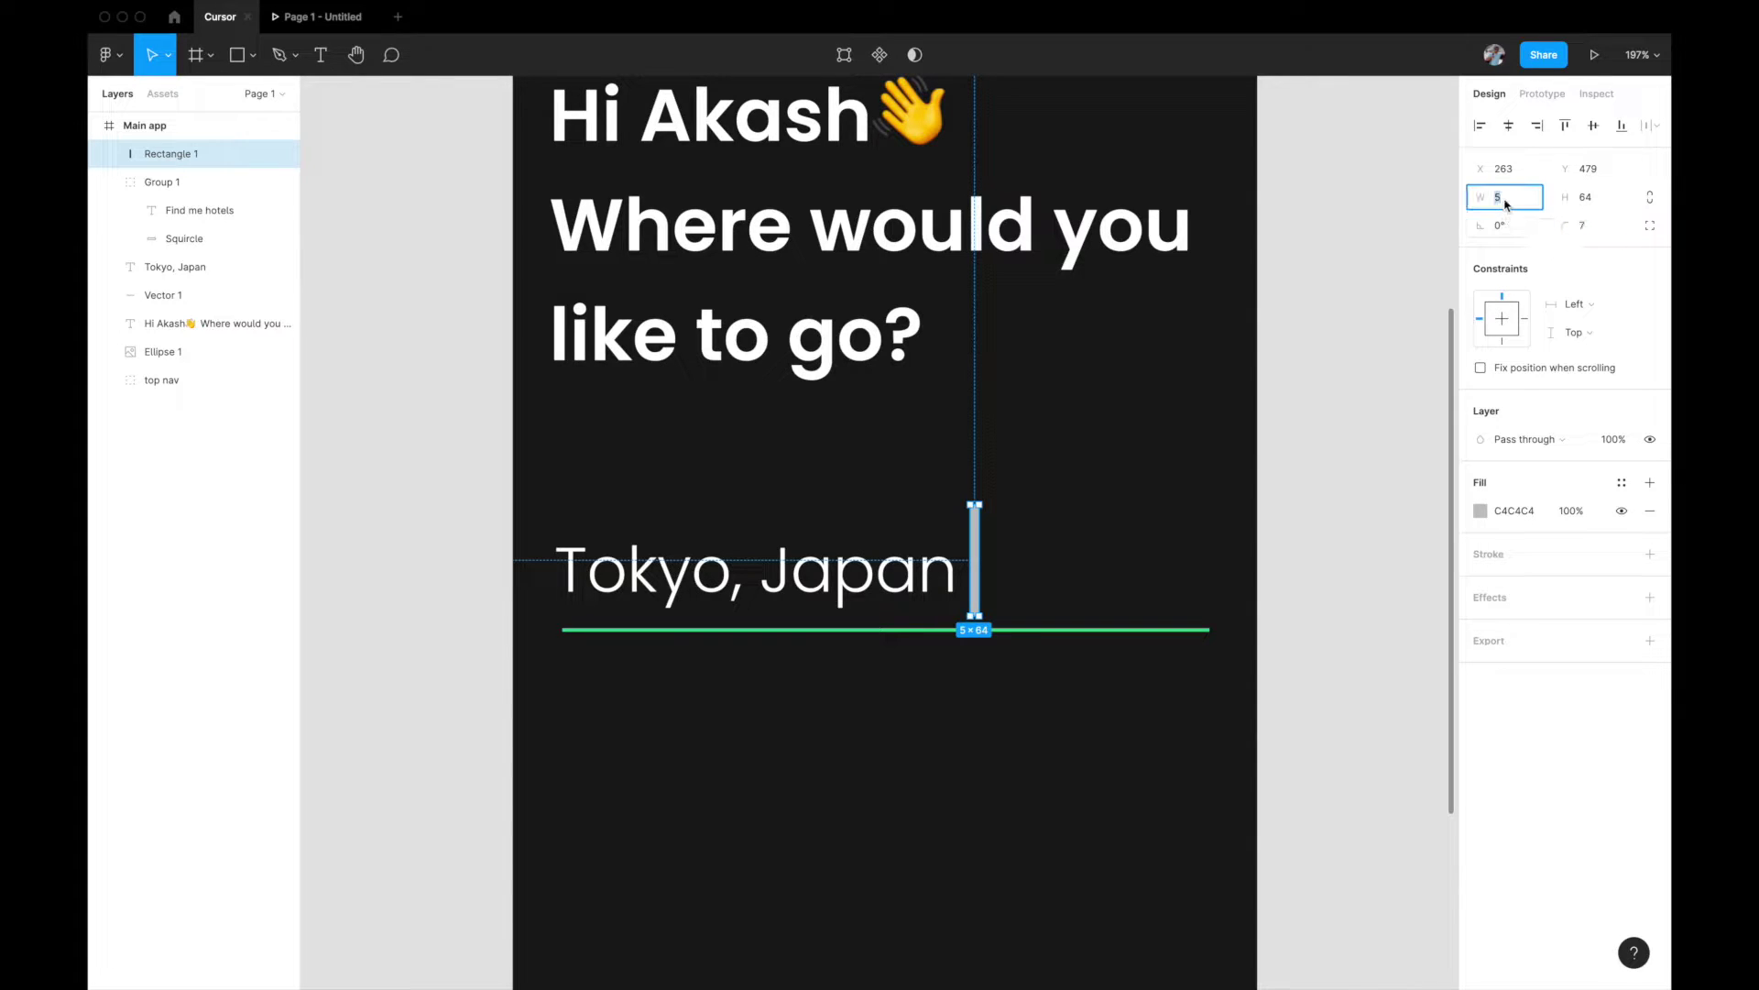
{"action": "type", "text": "3"}
{"action": "key", "text": "Return"}
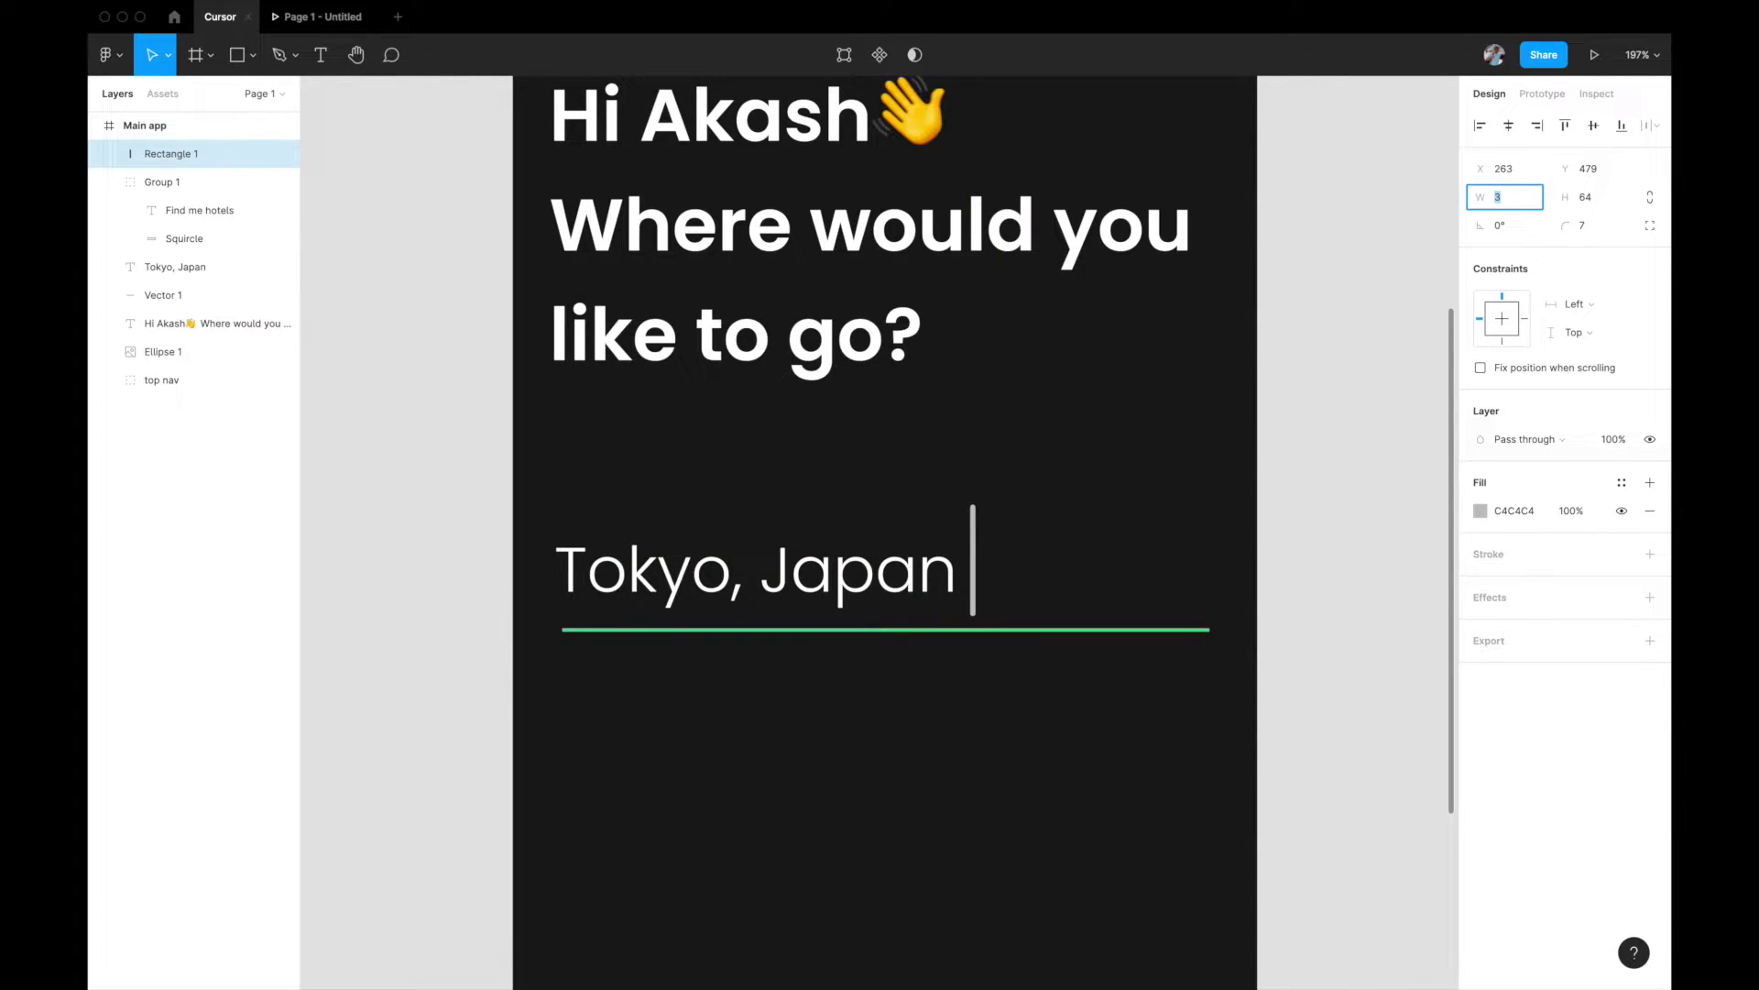
Fill the cursor bar with the green colour style
{"action": "left_click", "coordinate": [1323, 464]}
{"action": "left_click", "coordinate": [974, 573]}
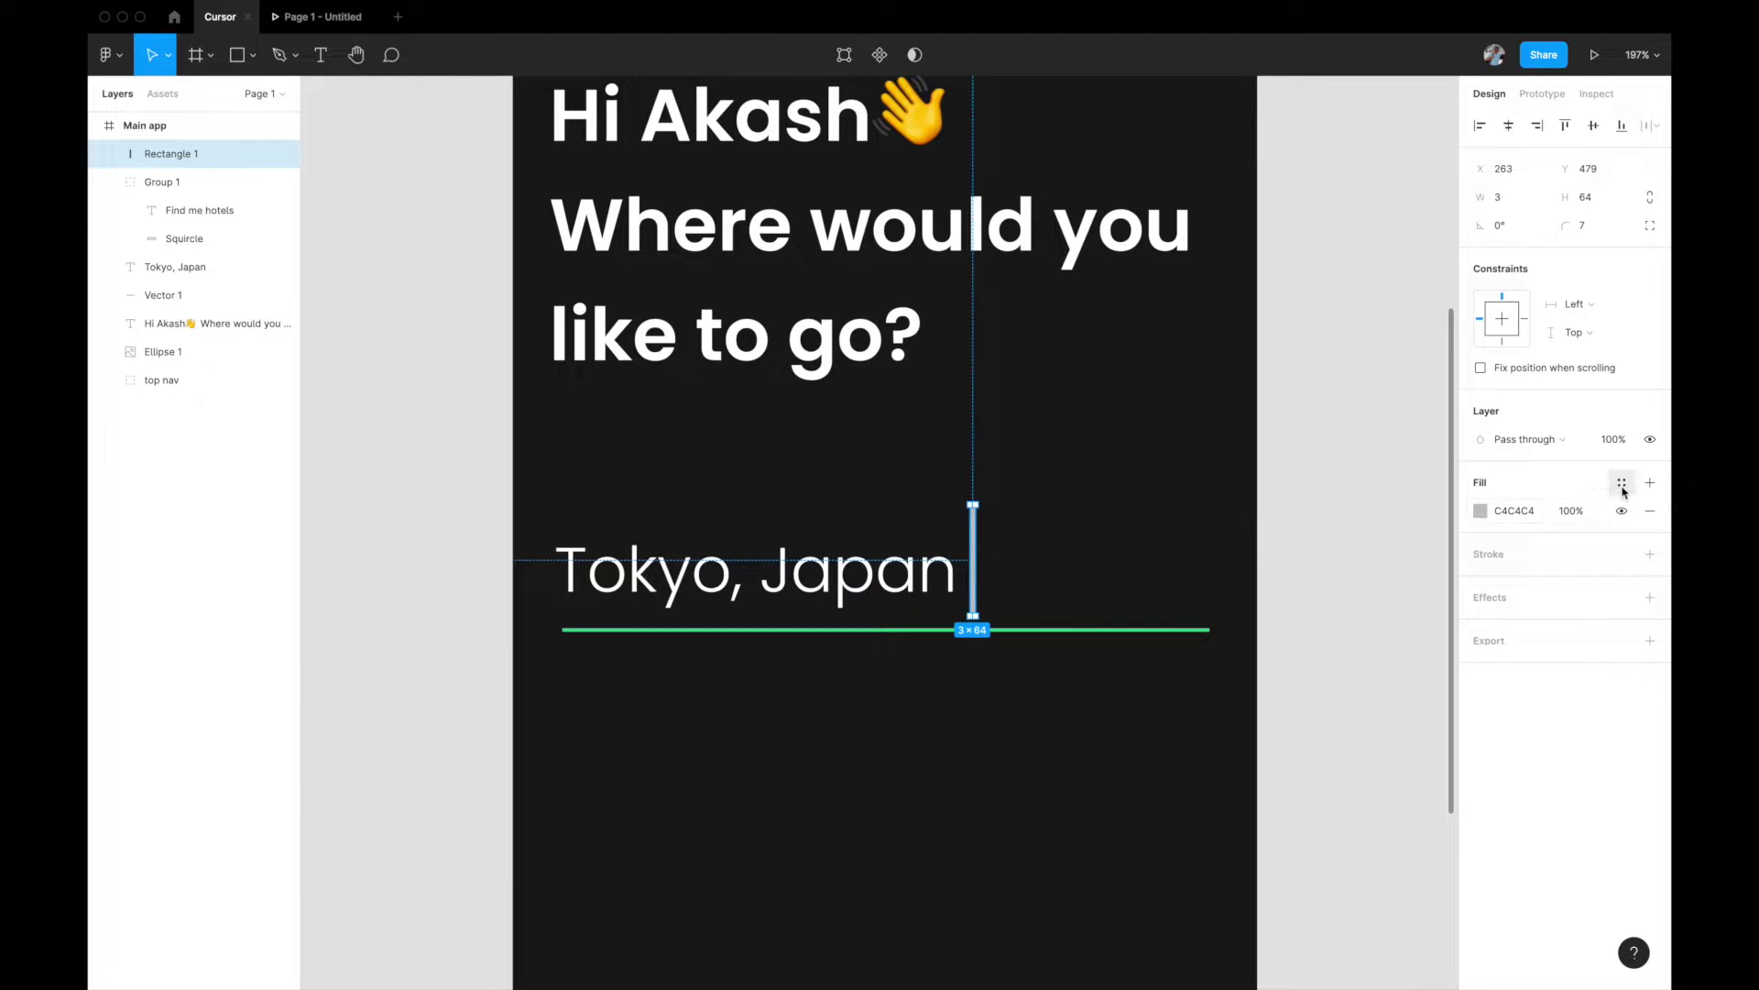
{"action": "left_click", "coordinate": [1622, 485]}
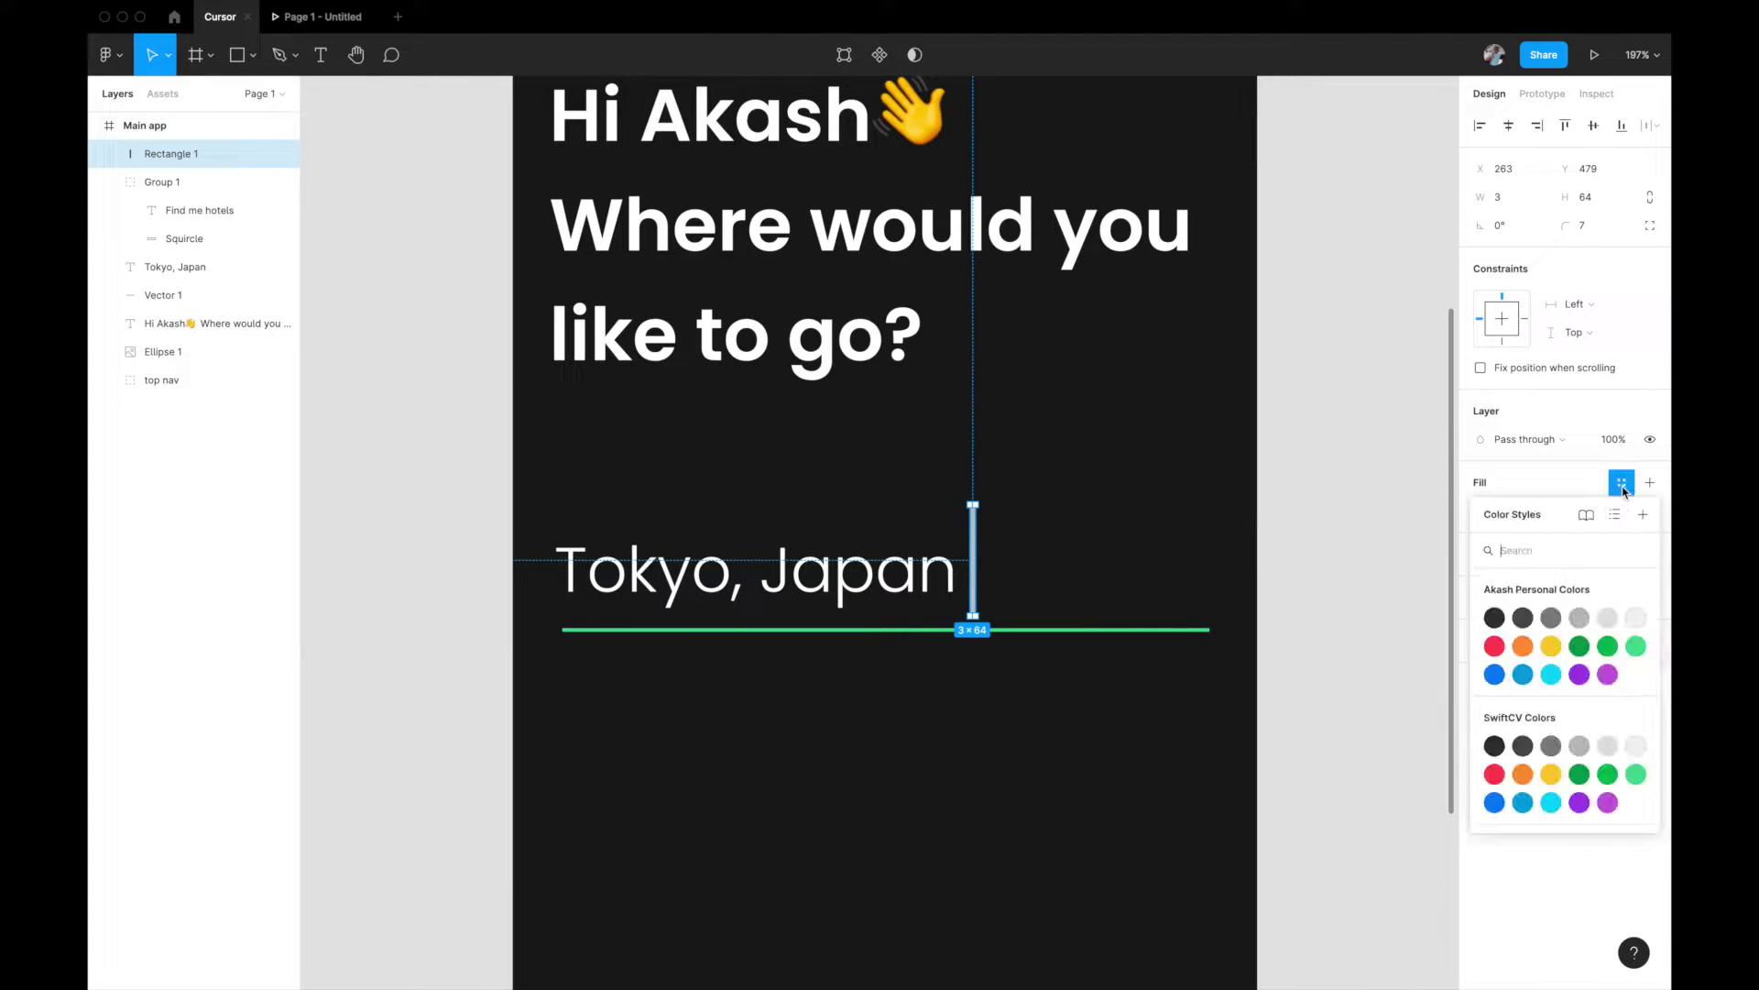
{"action": "left_click", "coordinate": [1638, 647]}
{"action": "left_click", "coordinate": [1334, 647]}
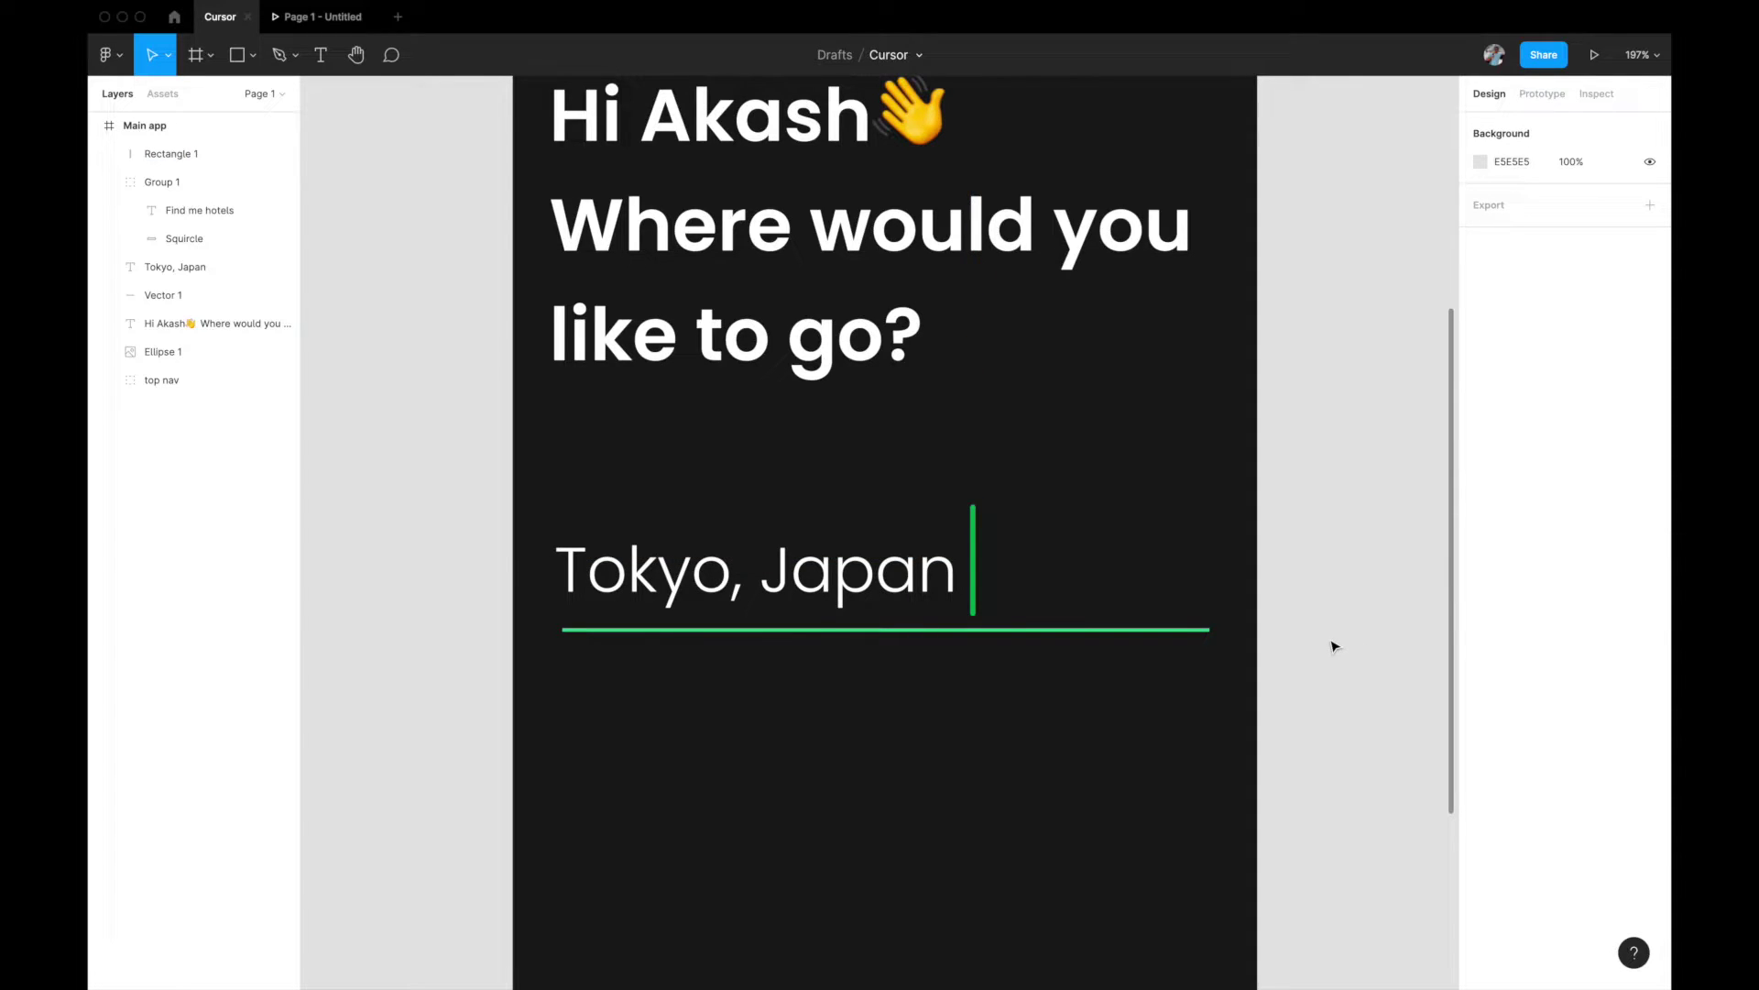
{"action": "scroll", "coordinate": [1334, 647], "scroll_direction": "down", "scroll_amount": 3}
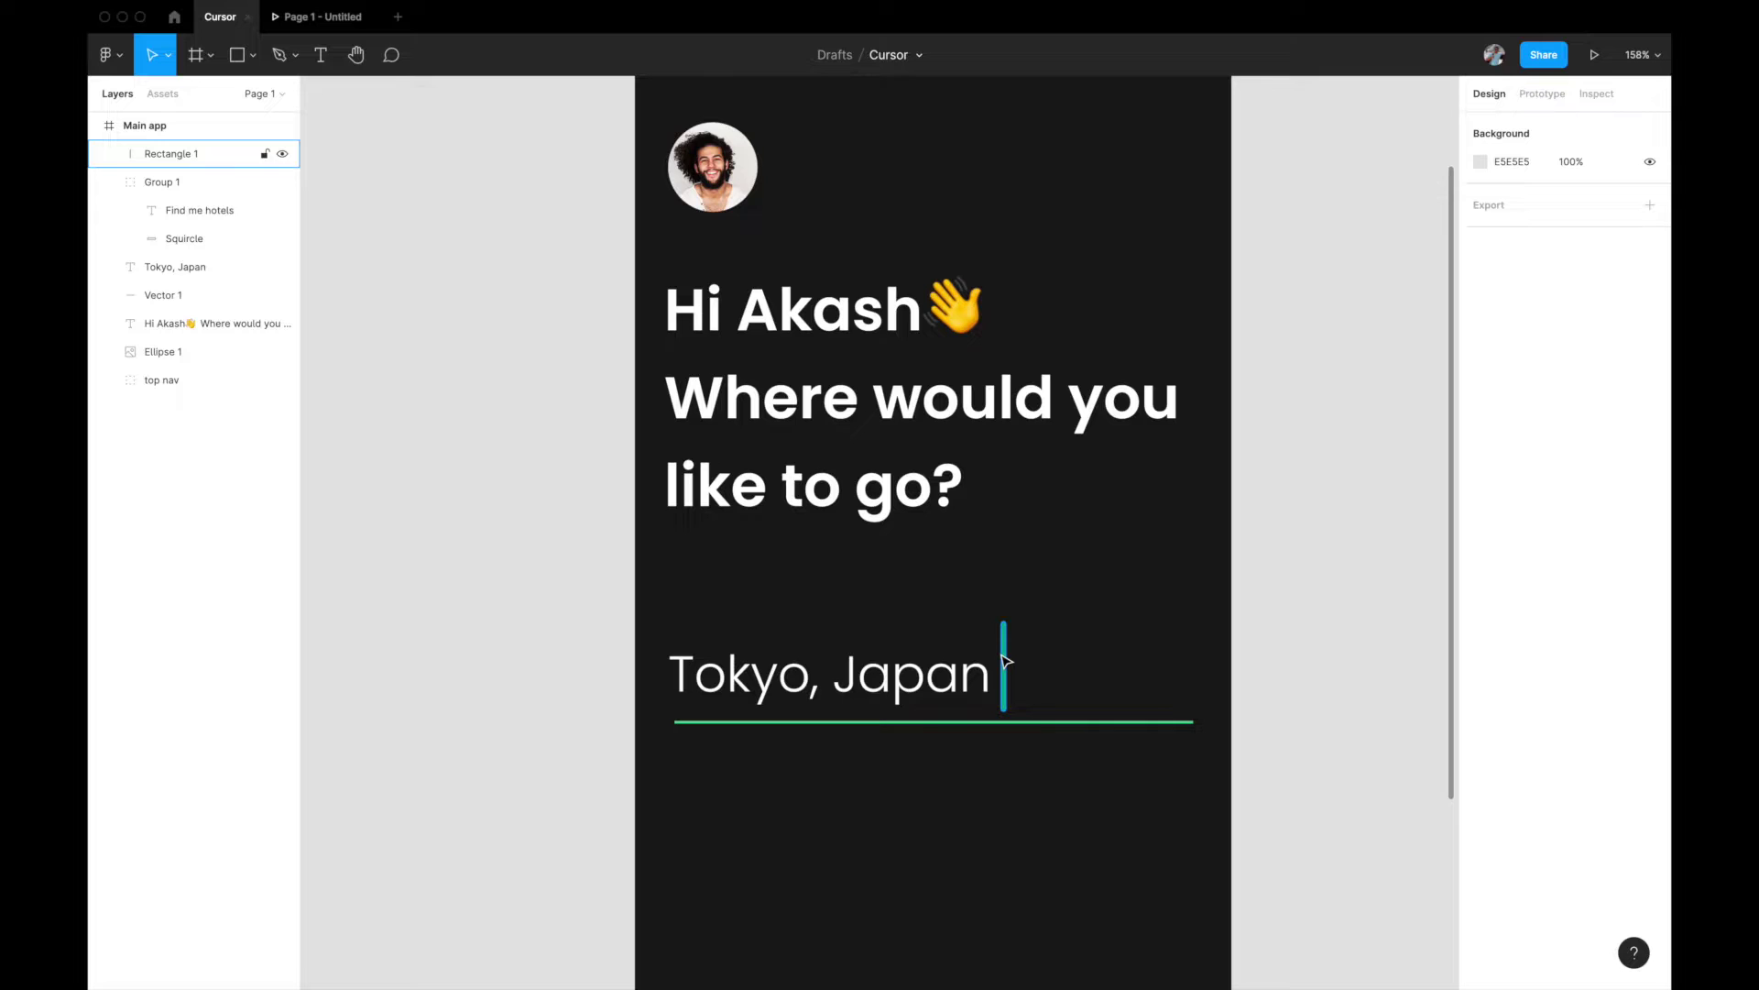
Move the green bar out of the phone frame onto the canvas
{"action": "scroll", "coordinate": [1006, 660], "scroll_direction": "down", "scroll_amount": 3}
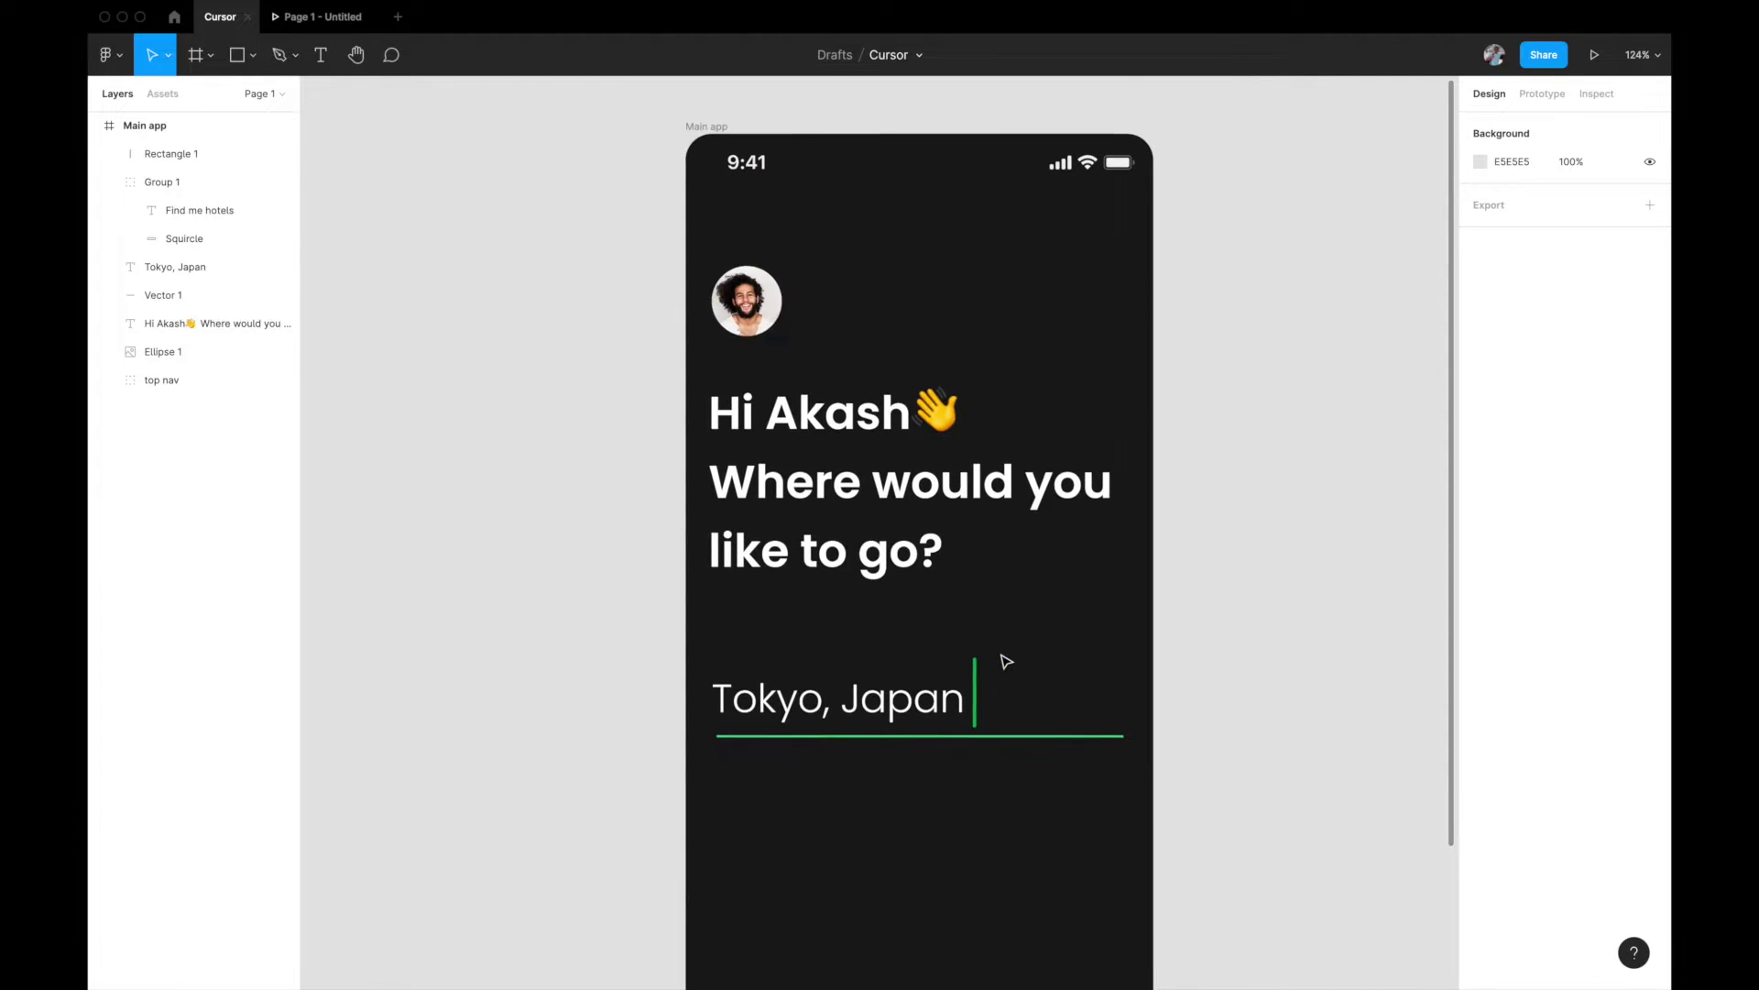
{"action": "left_click_drag", "start_coordinate": [985, 678], "coordinate": [1269, 294]}
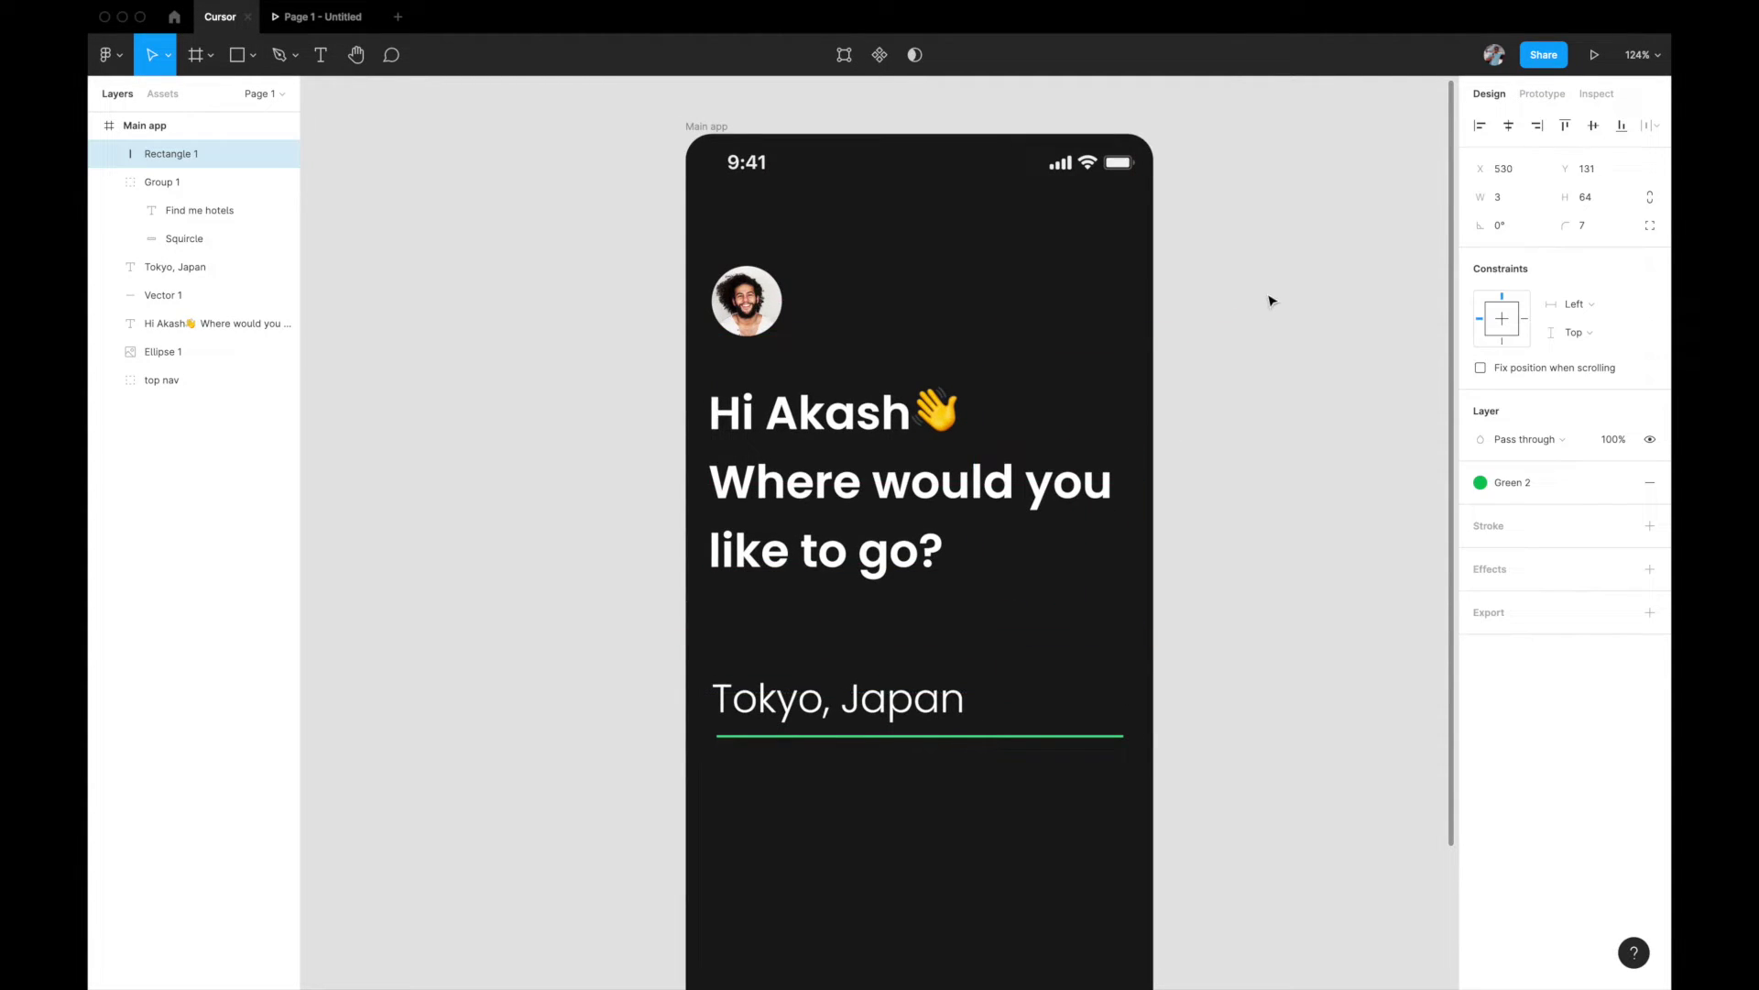
{"action": "scroll", "coordinate": [1269, 294], "scroll_direction": "up", "scroll_amount": 5}
{"action": "scroll", "coordinate": [1268, 294], "scroll_direction": "right", "scroll_amount": 2}
{"action": "left_click", "coordinate": [1134, 651]}
{"action": "scroll", "coordinate": [1135, 652], "scroll_direction": "right", "scroll_amount": 2}
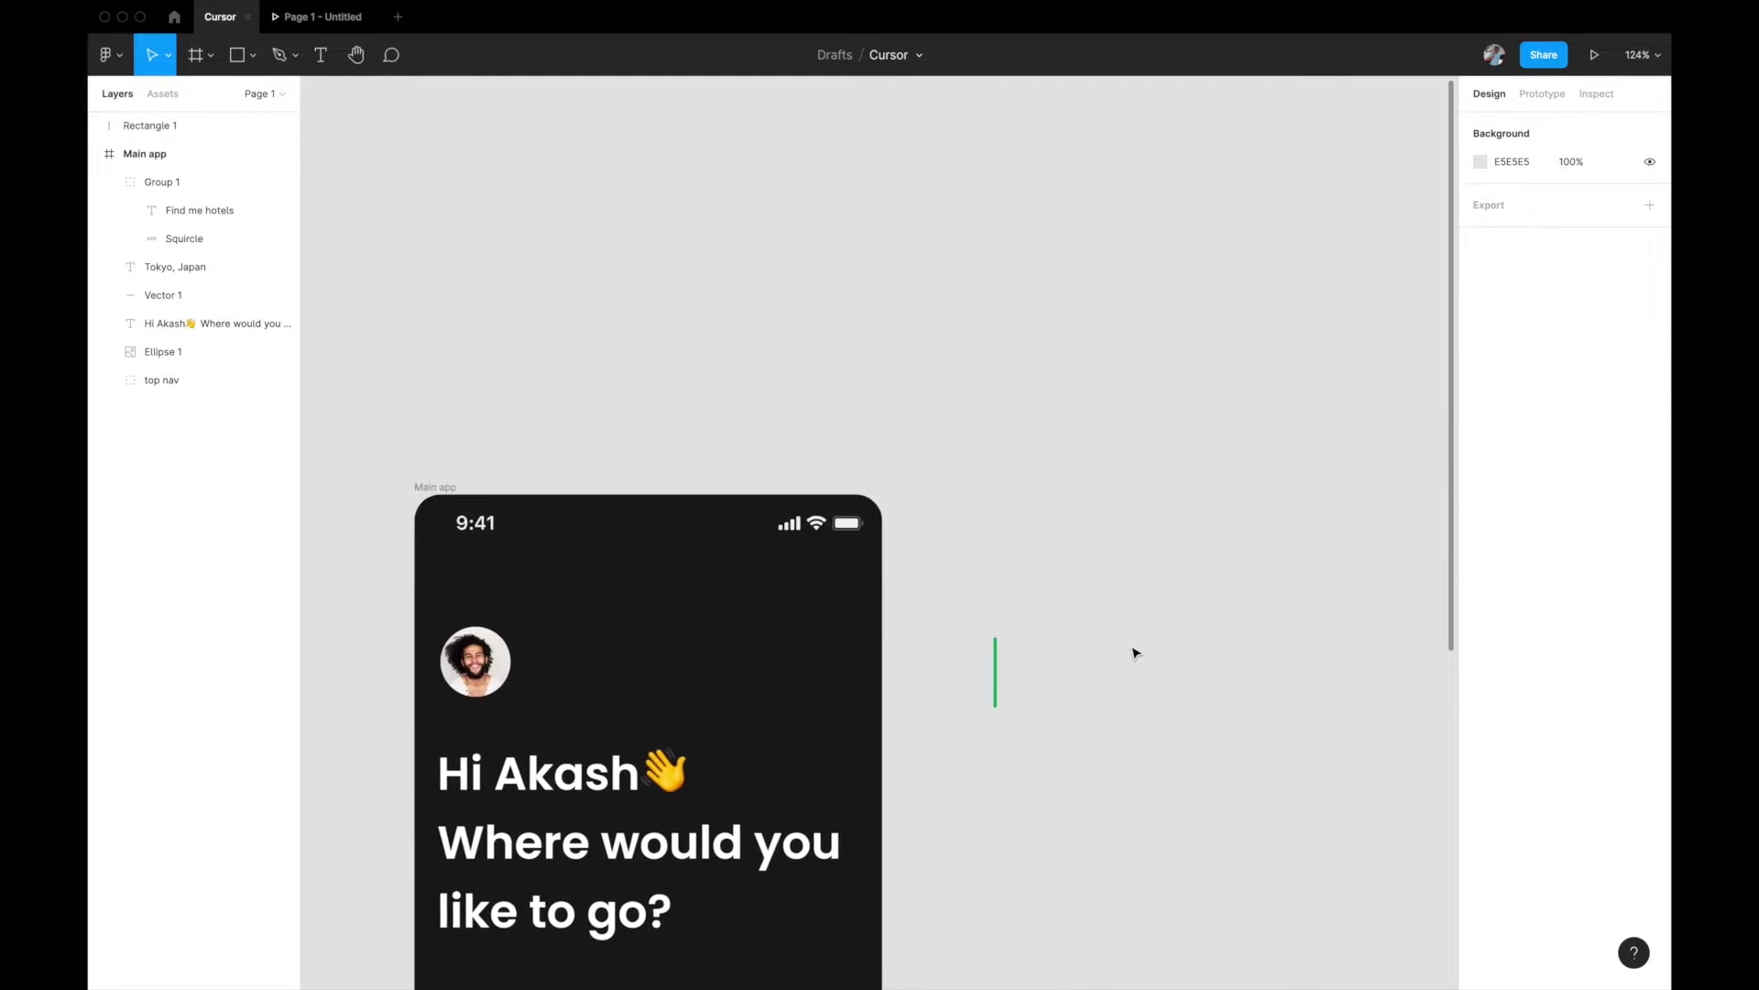
{"action": "scroll", "coordinate": [1034, 668], "scroll_direction": "up", "scroll_amount": 5}
{"action": "left_click_drag", "start_coordinate": [853, 698], "coordinate": [939, 689]}
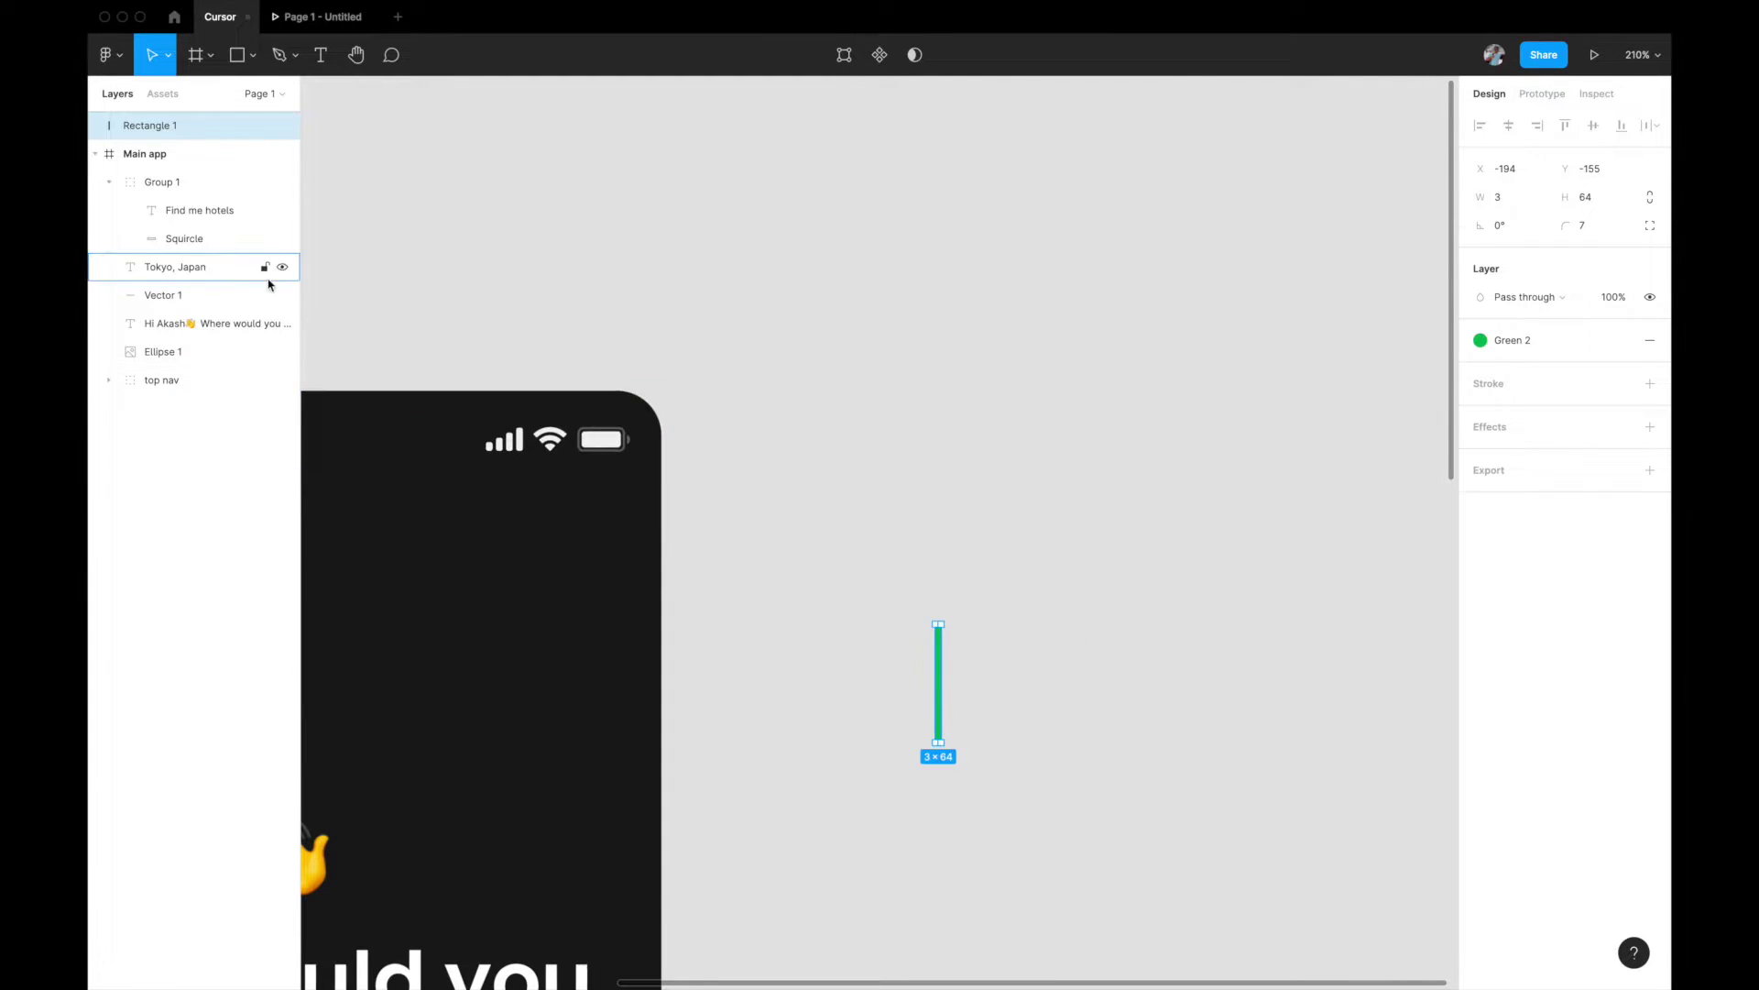
Rename the bar's layer cursor-1 and turn it into a component
{"action": "double_click", "coordinate": [168, 125]}
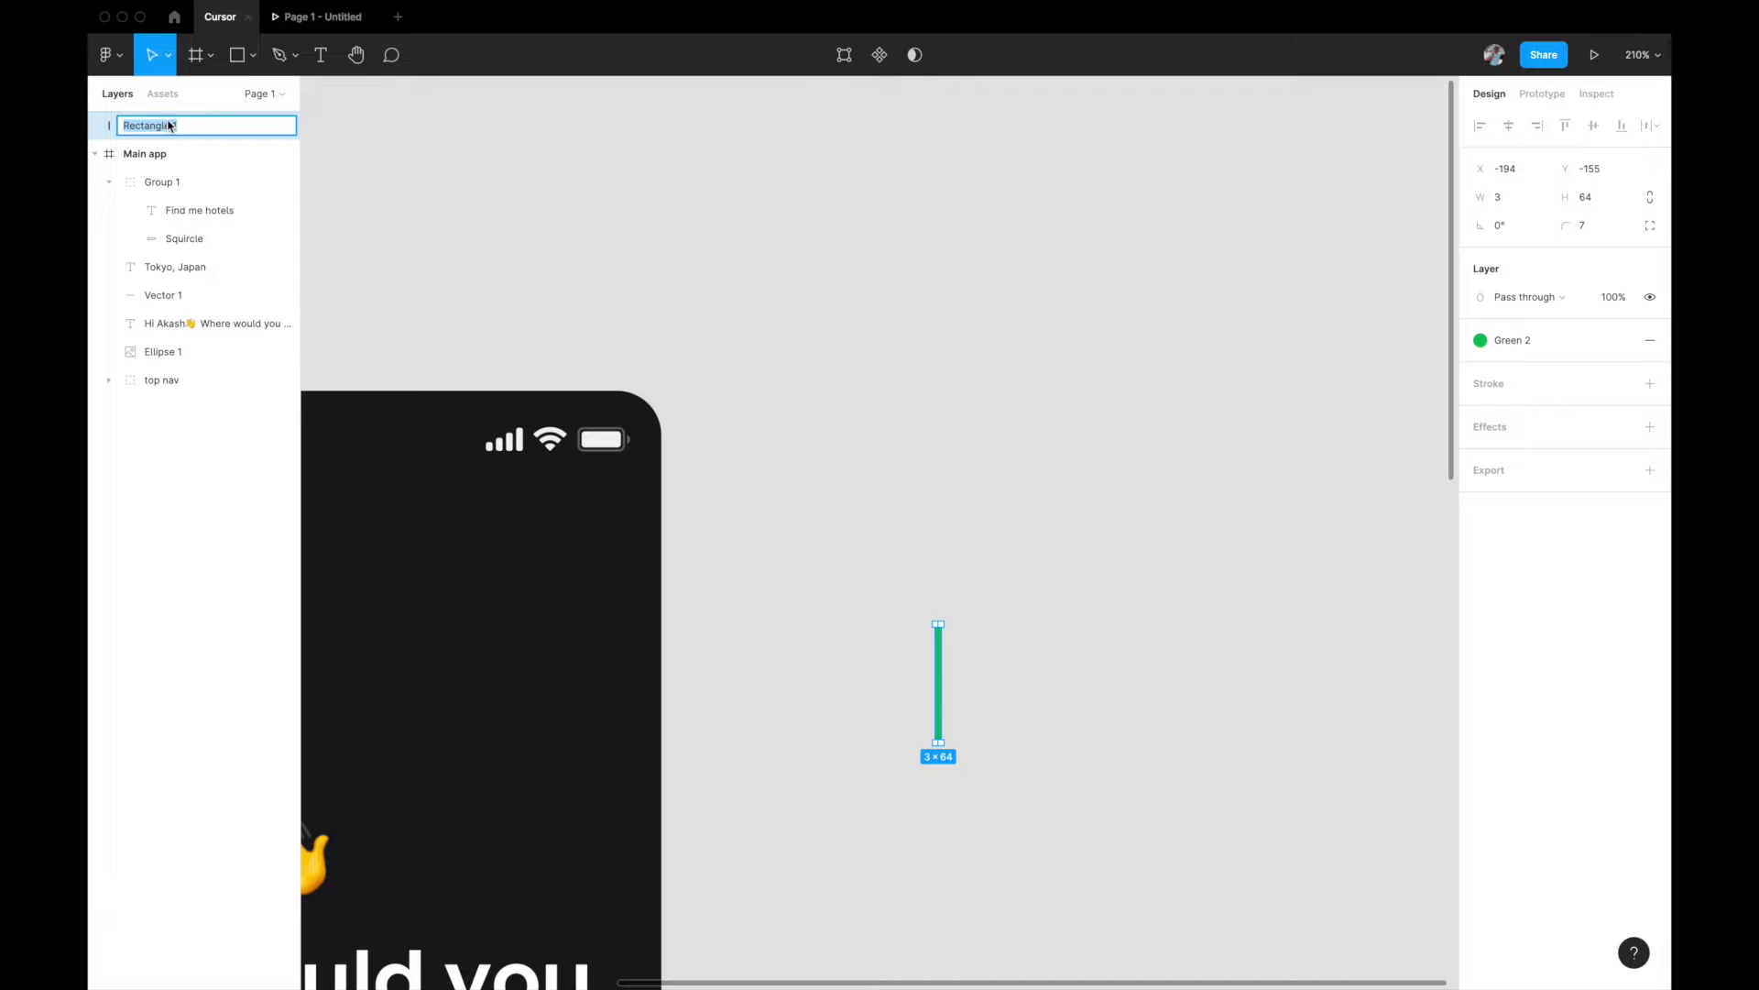
{"action": "type", "text": "cursor-1"}
{"action": "key", "text": "Return"}
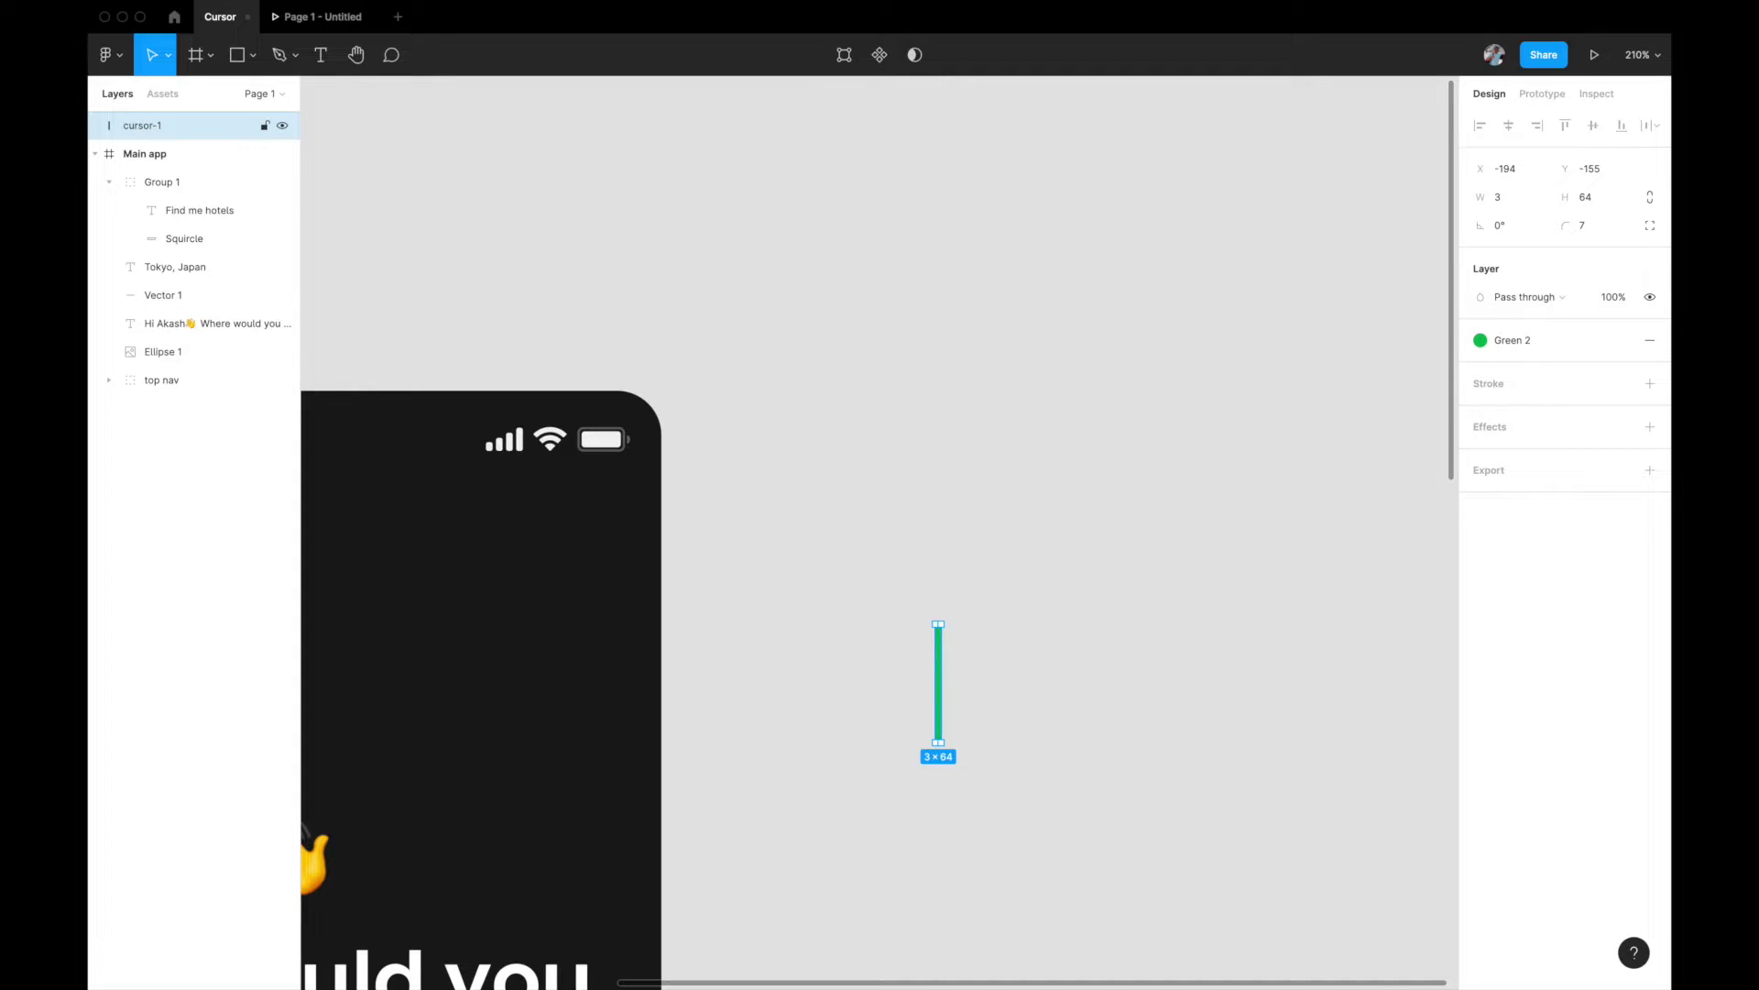
{"action": "left_click", "coordinate": [878, 55]}
Add a second variant, Variant2, to the cursor-1 component
{"action": "scroll", "coordinate": [908, 463], "scroll_direction": "up", "scroll_amount": 3}
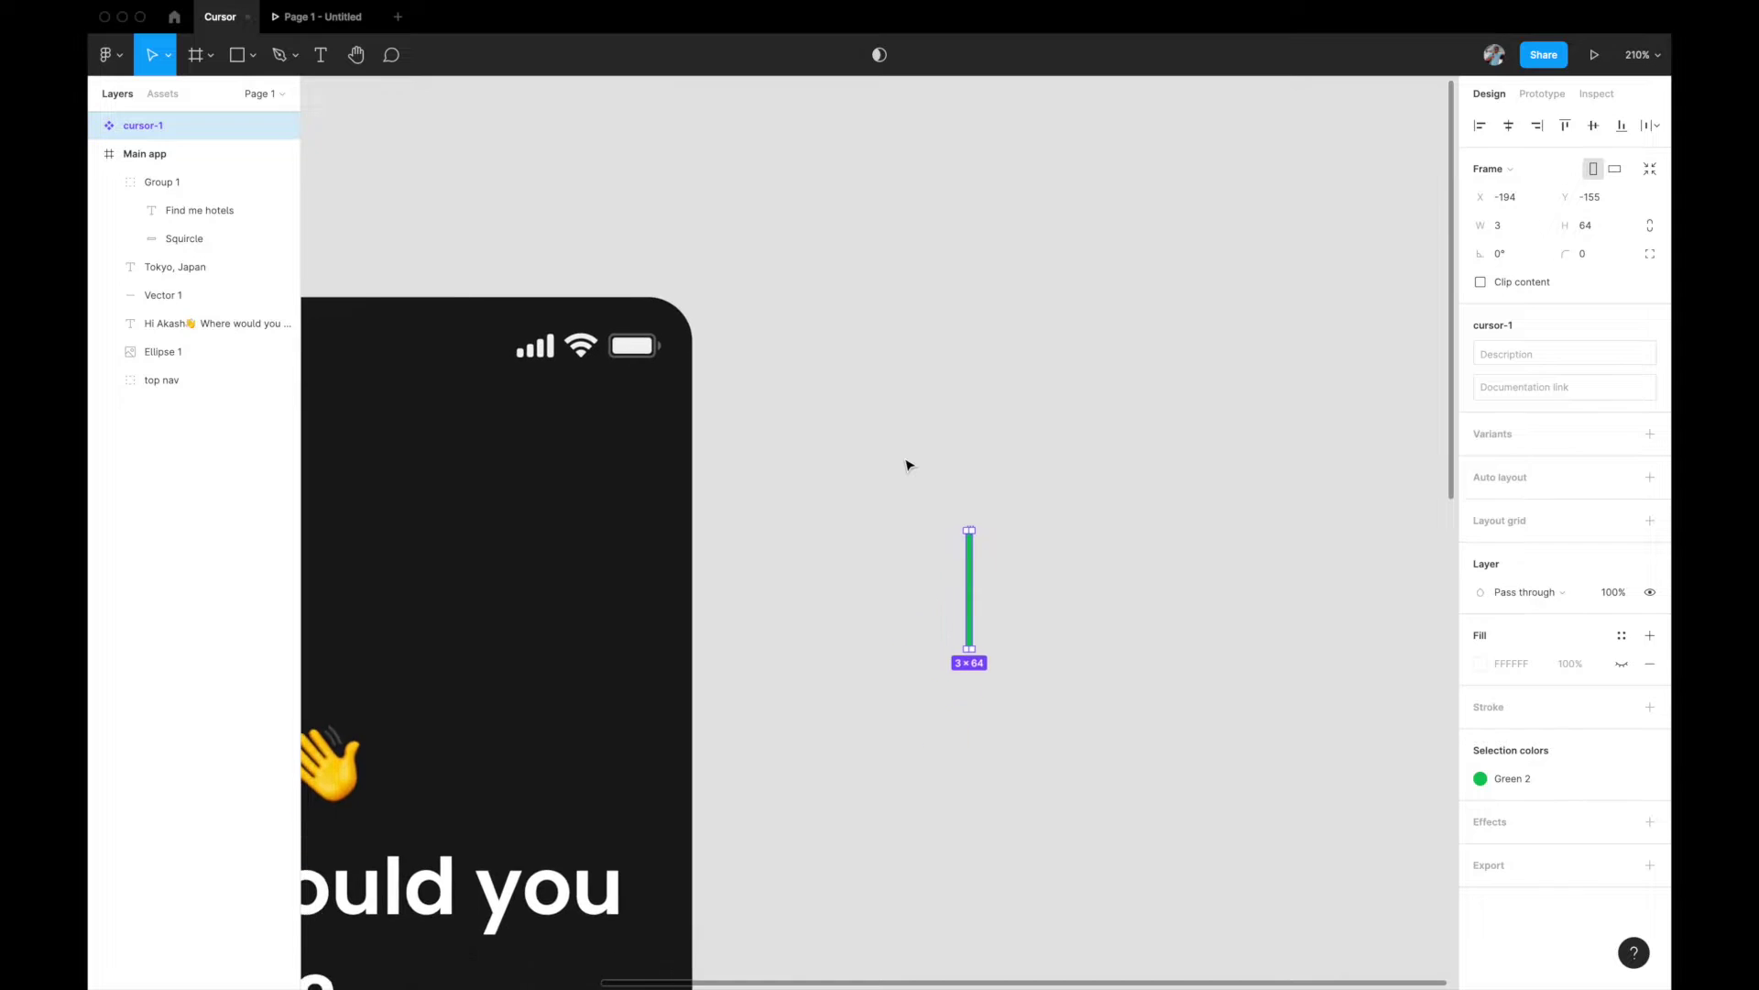
{"action": "left_click", "coordinate": [97, 154]}
{"action": "scroll", "coordinate": [867, 455], "scroll_direction": "right", "scroll_amount": 2}
{"action": "scroll", "coordinate": [868, 455], "scroll_direction": "down", "scroll_amount": 2}
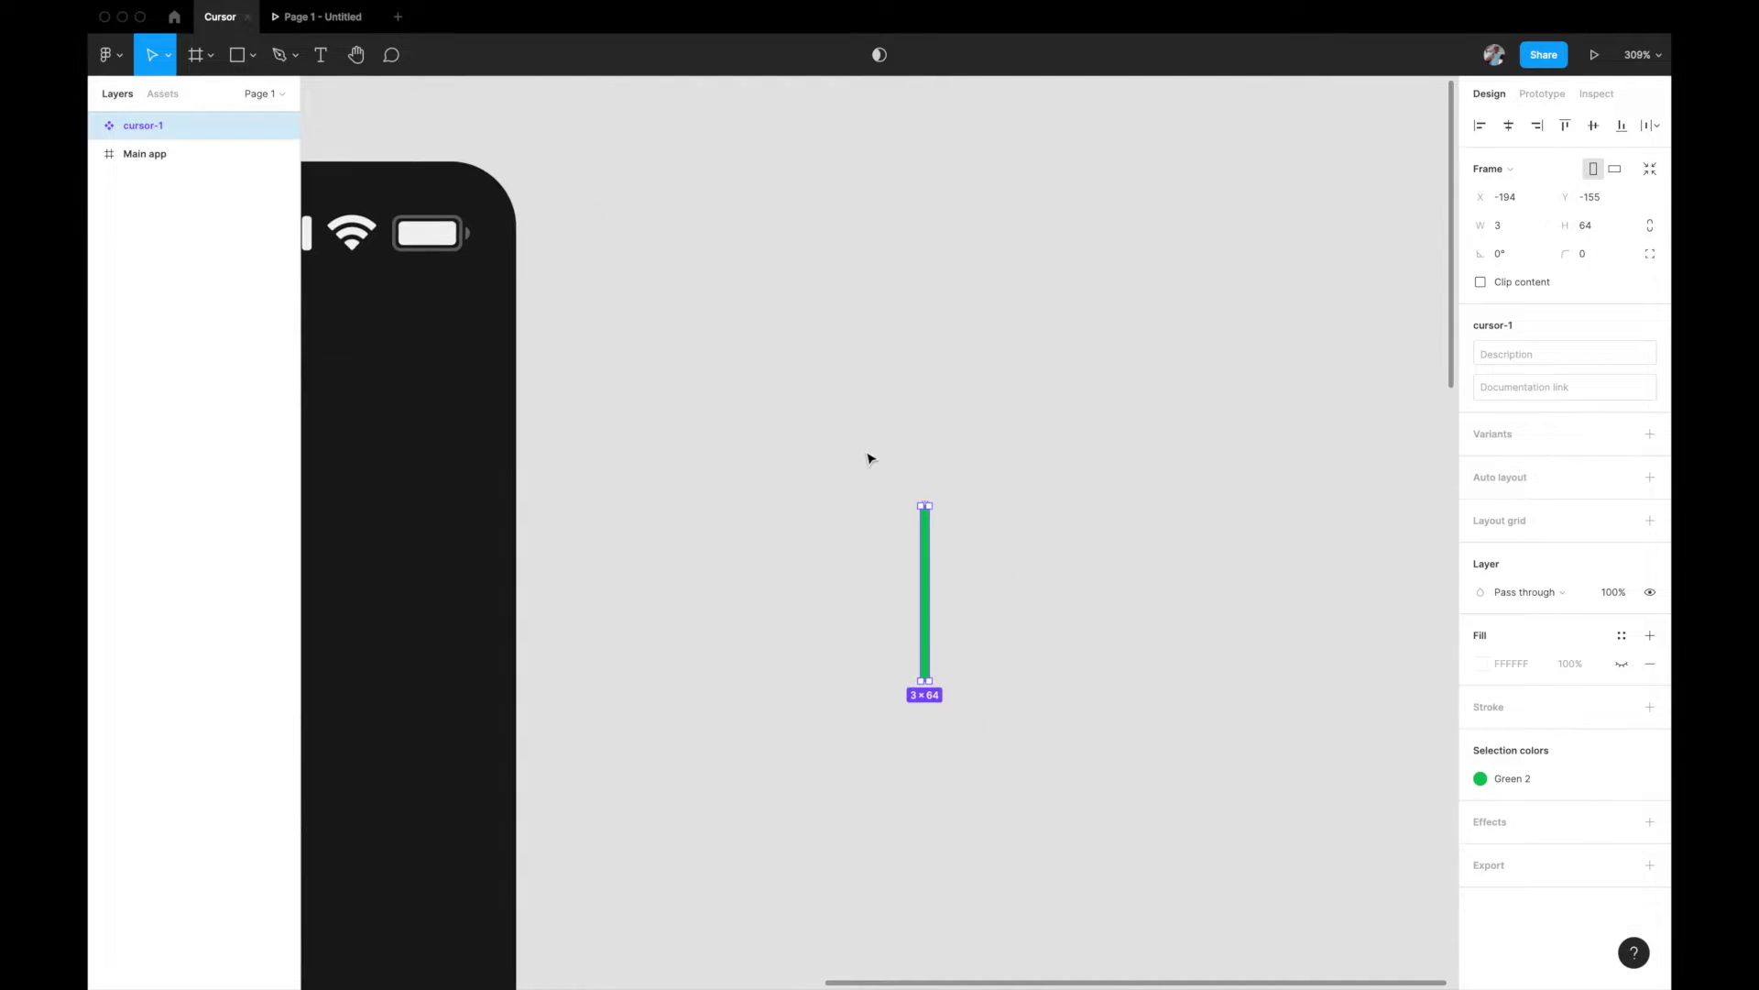
{"action": "left_click", "coordinate": [868, 456]}
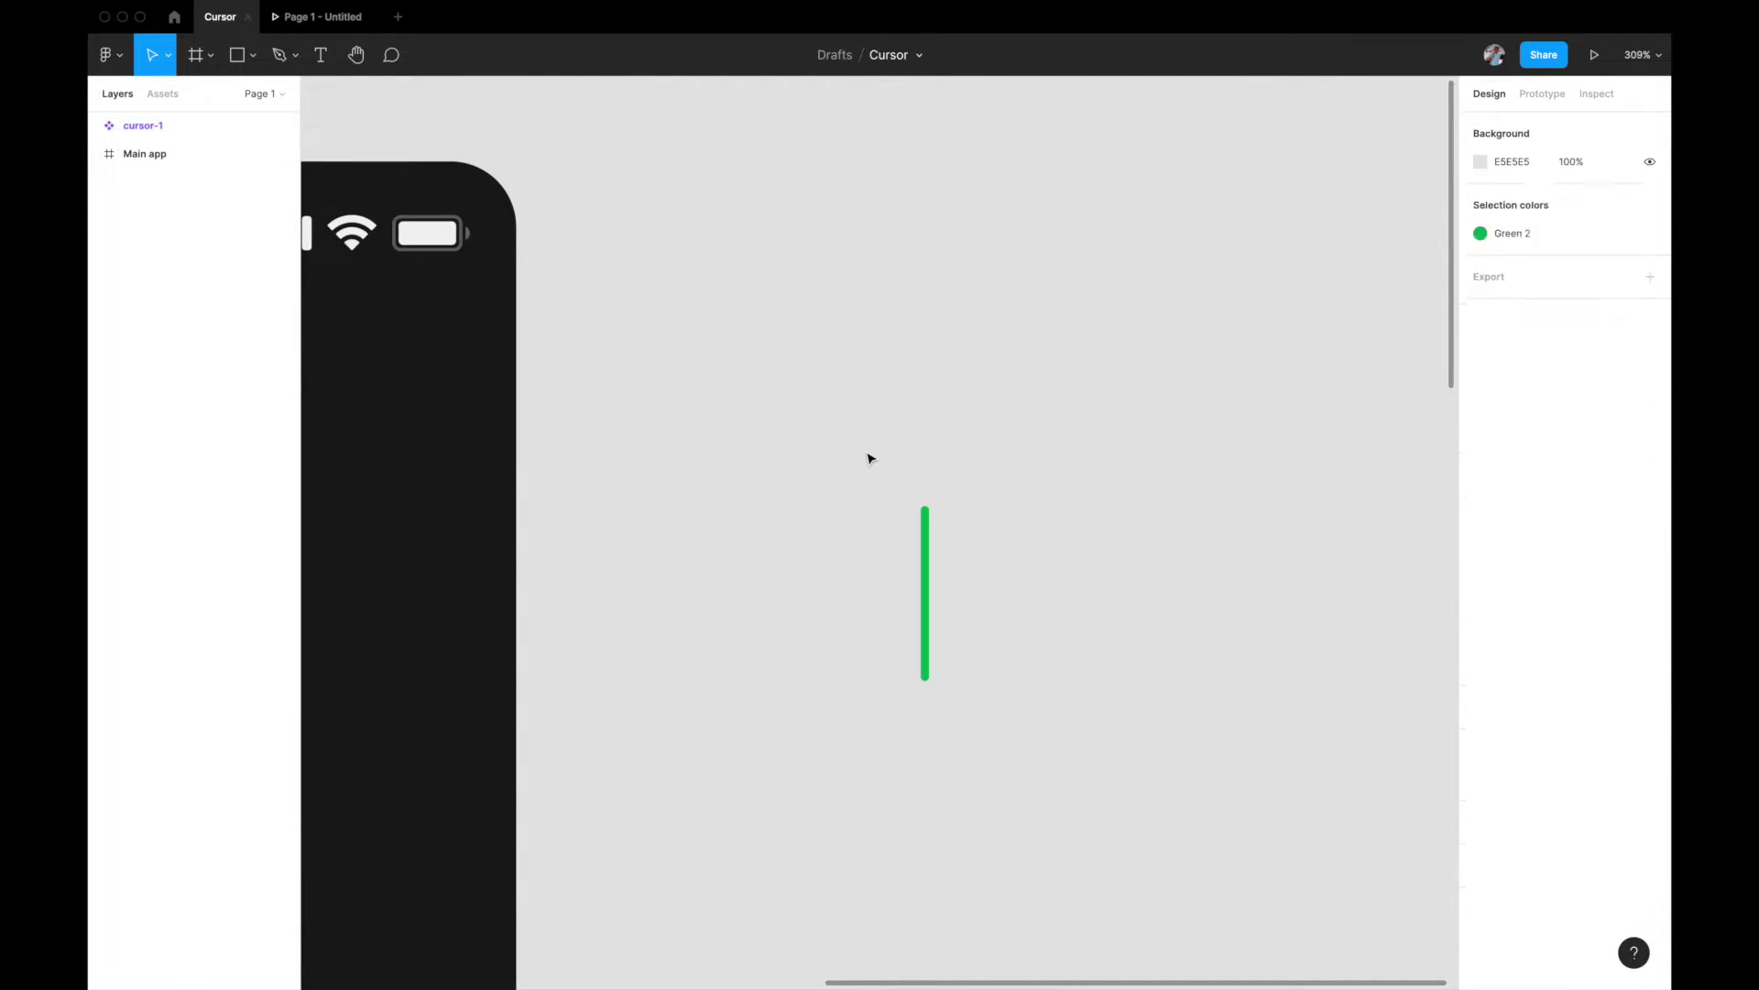
{"action": "left_click", "coordinate": [927, 523]}
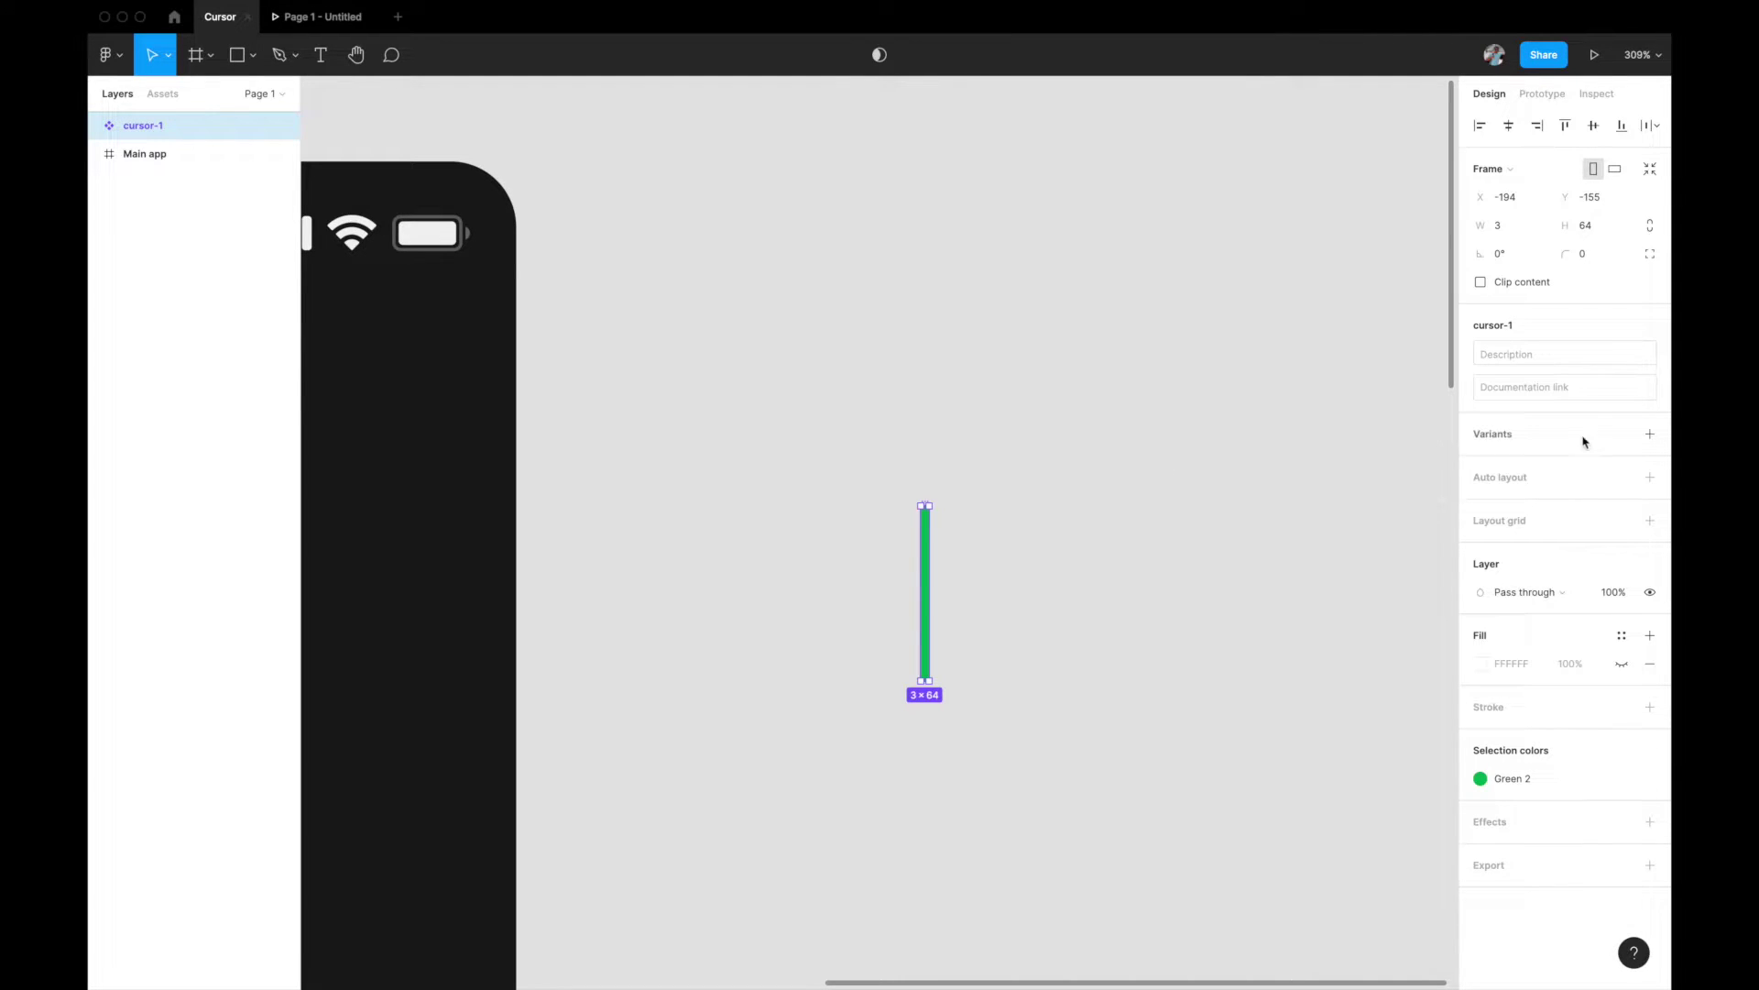
{"action": "left_click", "coordinate": [1650, 434]}
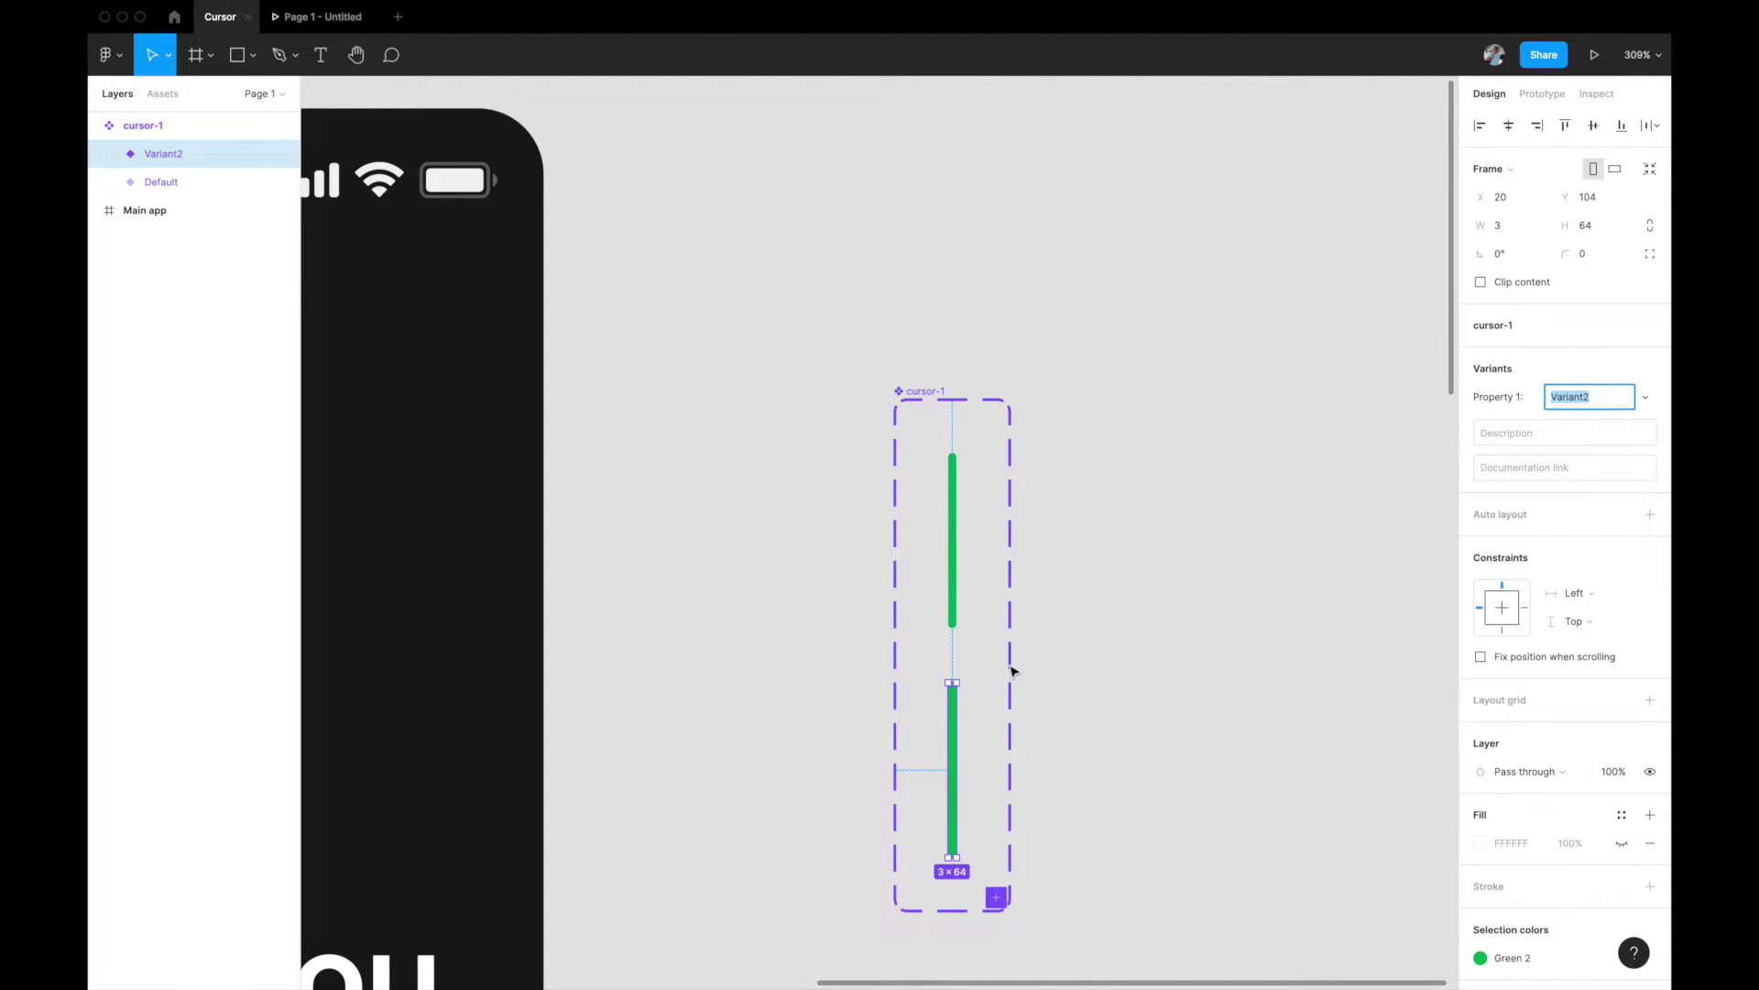
Place Variant2 beside Default and resize the variant set to 84 × 164
{"action": "left_click", "coordinate": [962, 499]}
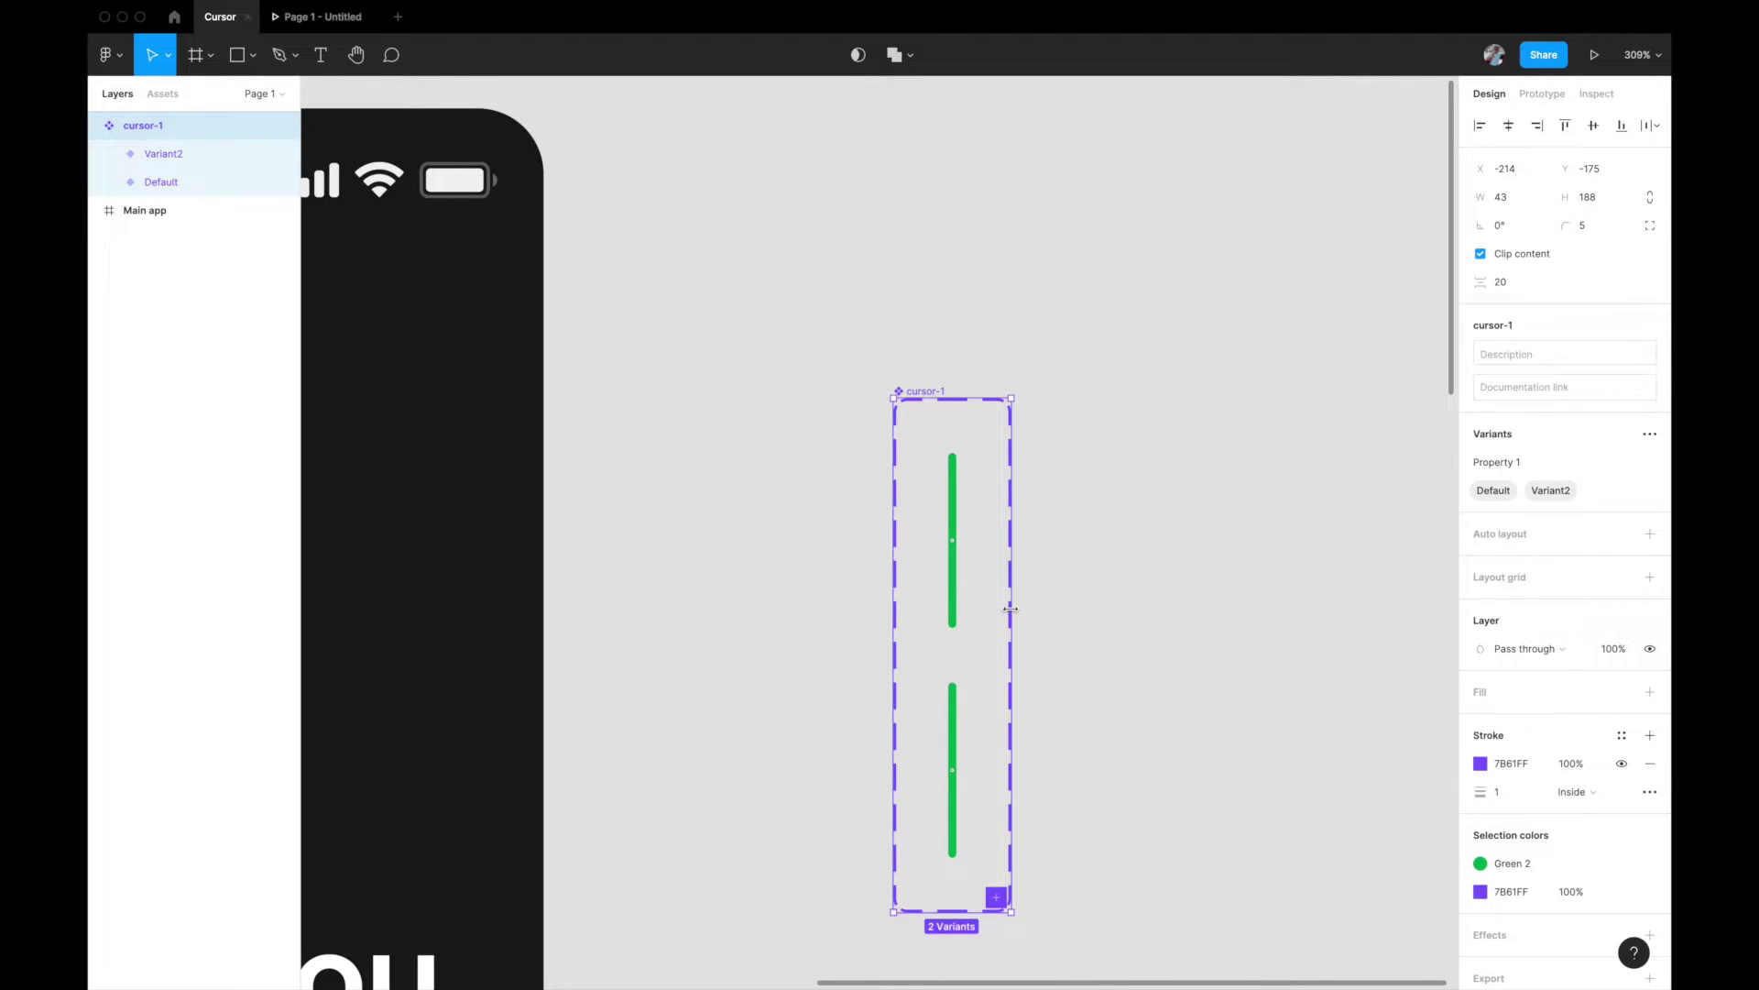
{"action": "left_click_drag", "start_coordinate": [1011, 609], "coordinate": [1356, 603]}
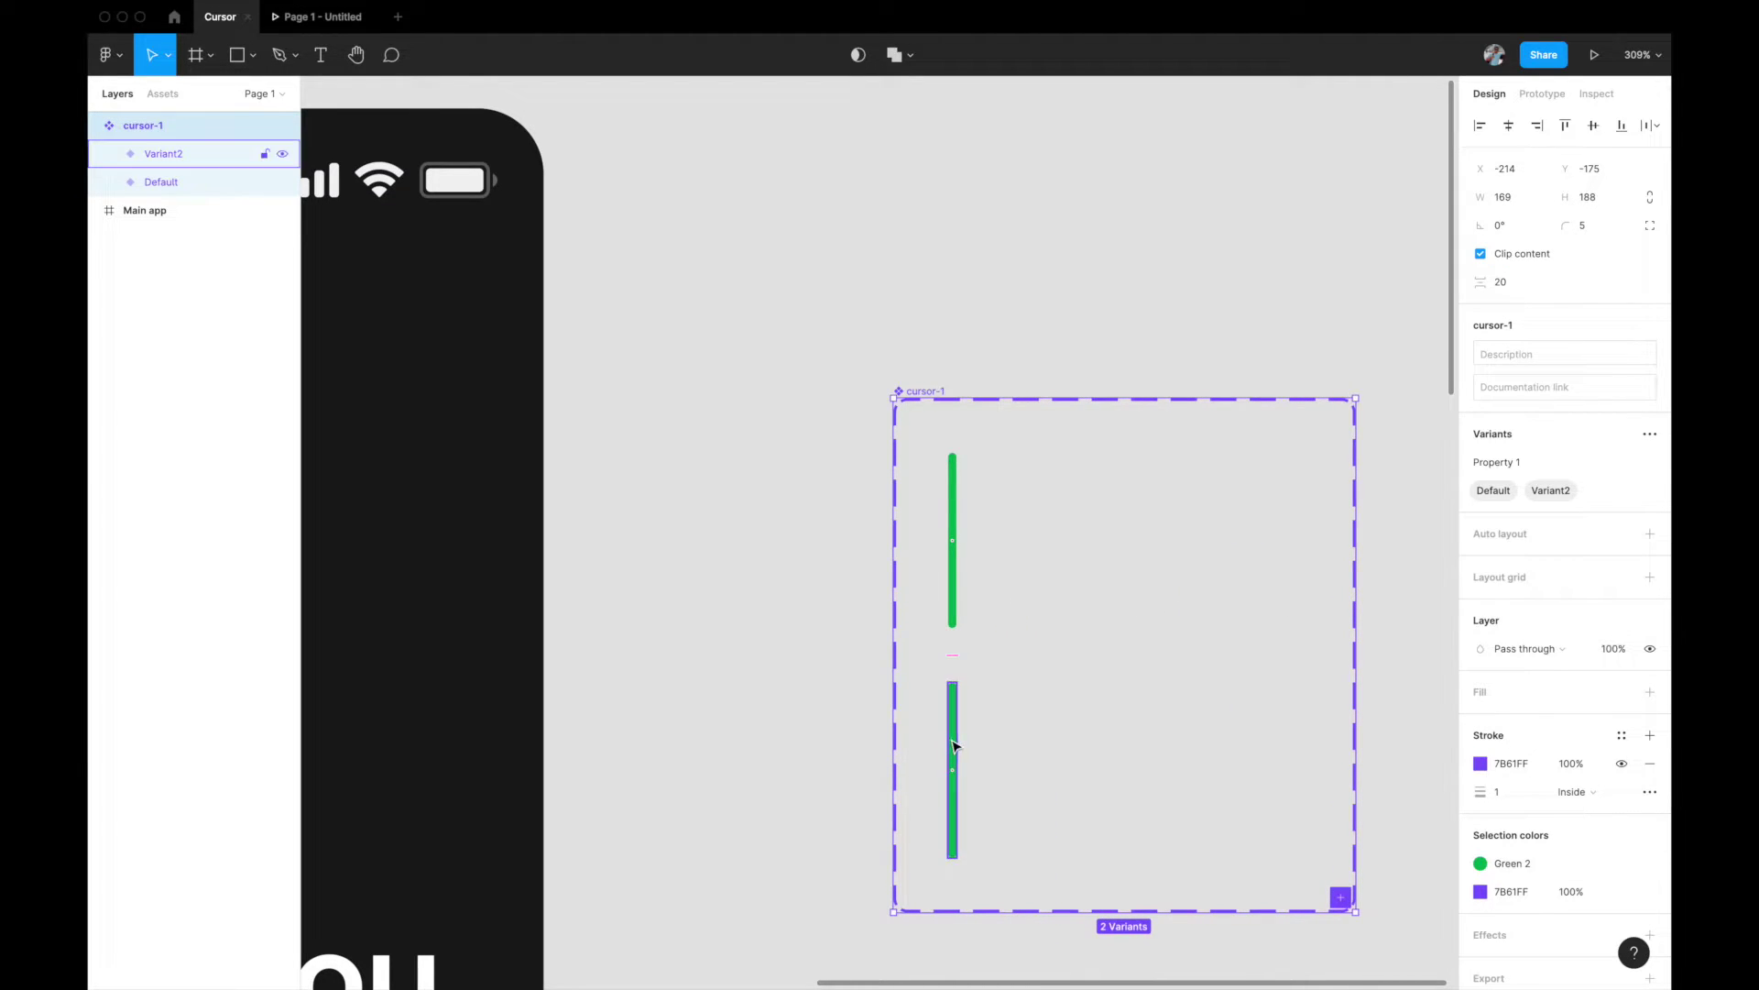
{"action": "left_click_drag", "start_coordinate": [953, 744], "coordinate": [932, 496]}
{"action": "left_click", "coordinate": [861, 725]}
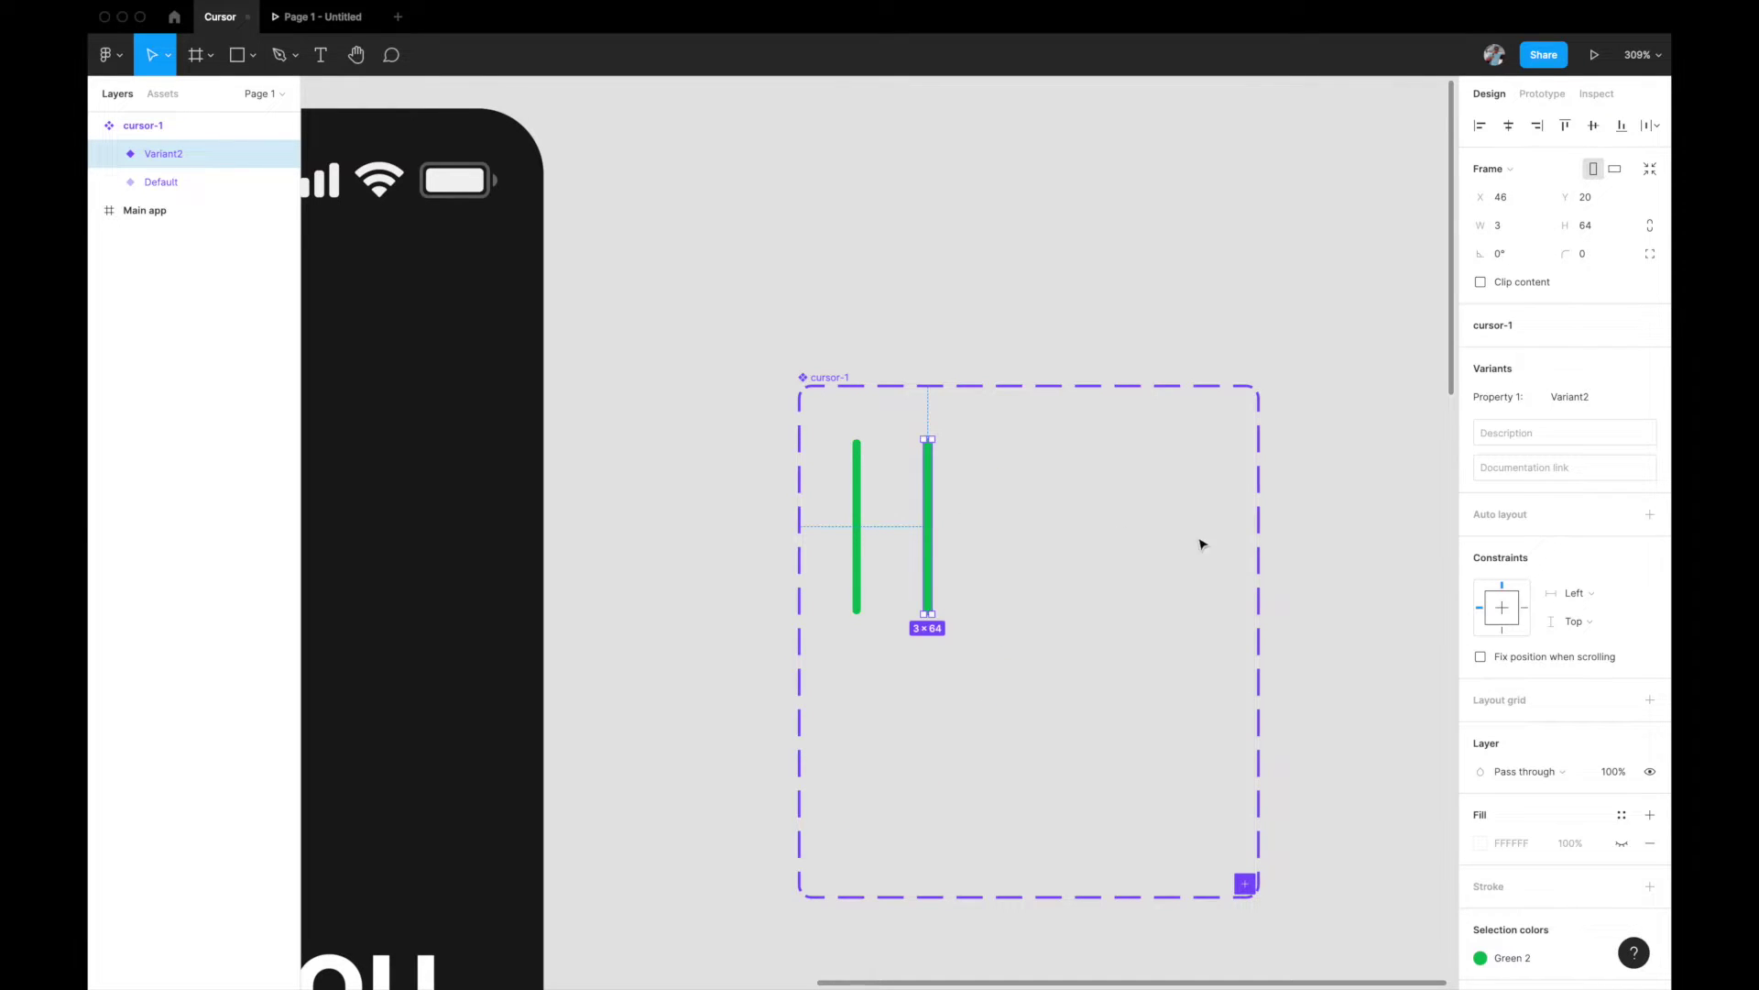
{"action": "left_click", "coordinate": [857, 387]}
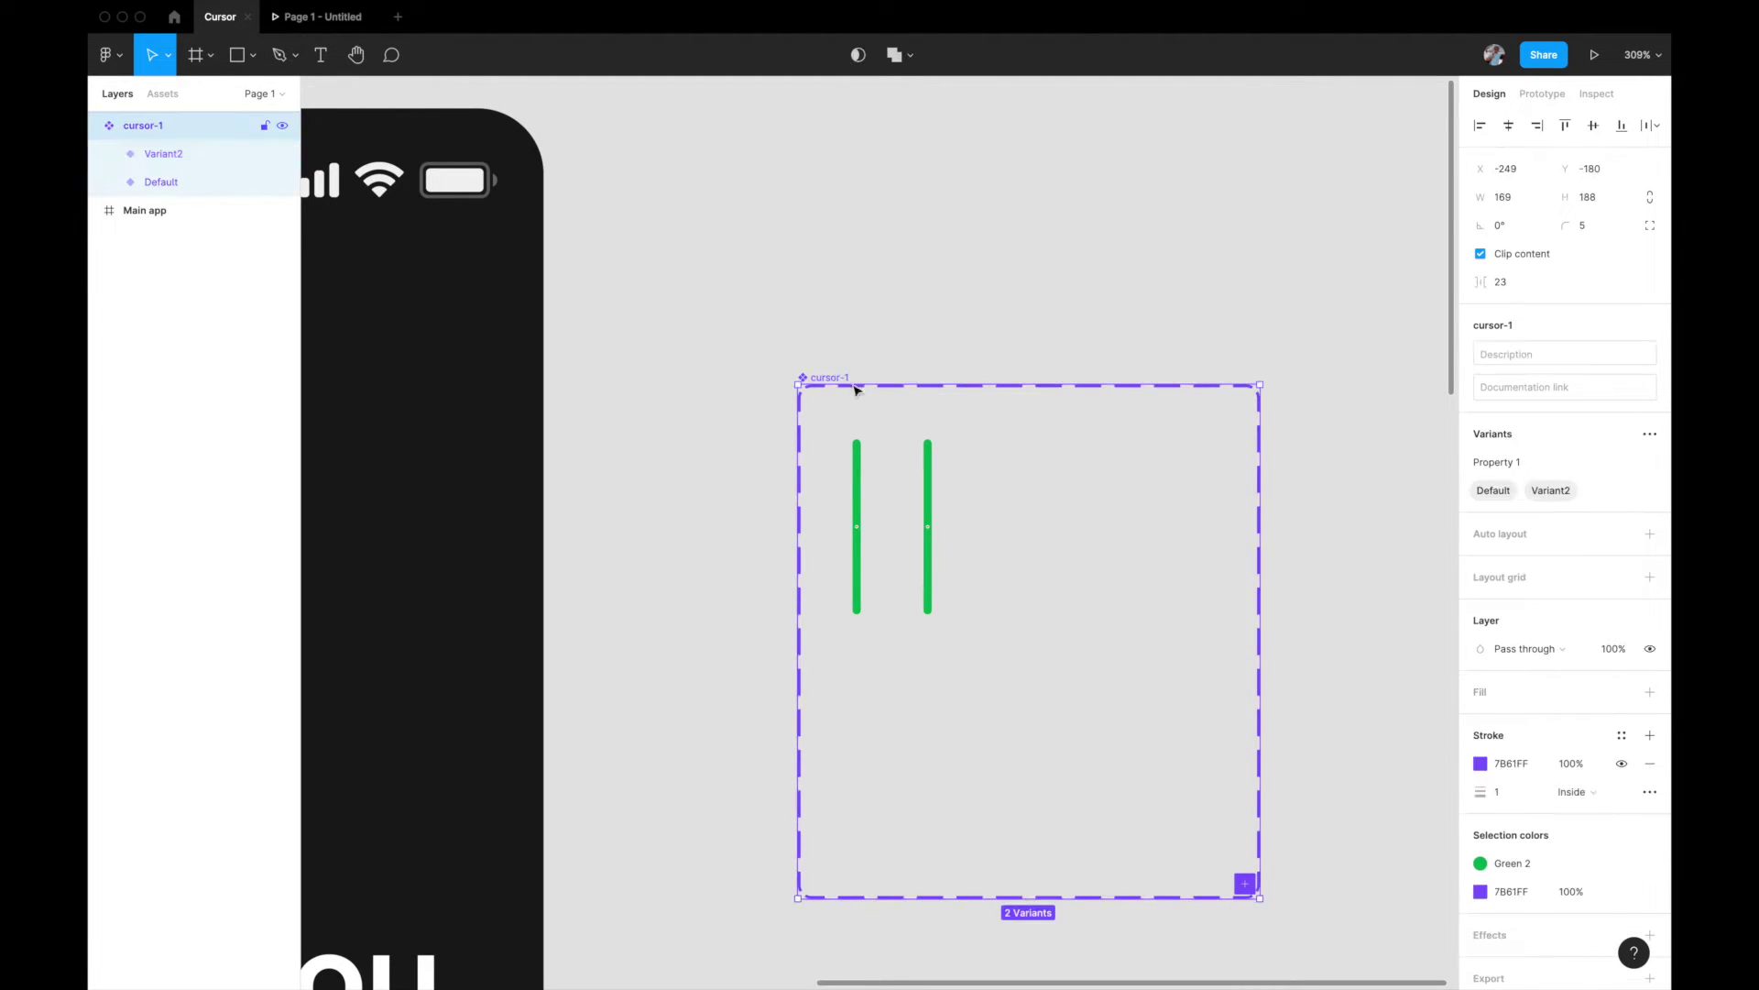
{"action": "left_click_drag", "start_coordinate": [1260, 633], "coordinate": [1029, 633]}
{"action": "left_click_drag", "start_coordinate": [907, 898], "coordinate": [925, 660]}
{"action": "scroll", "coordinate": [924, 623], "scroll_direction": "up", "scroll_amount": 3}
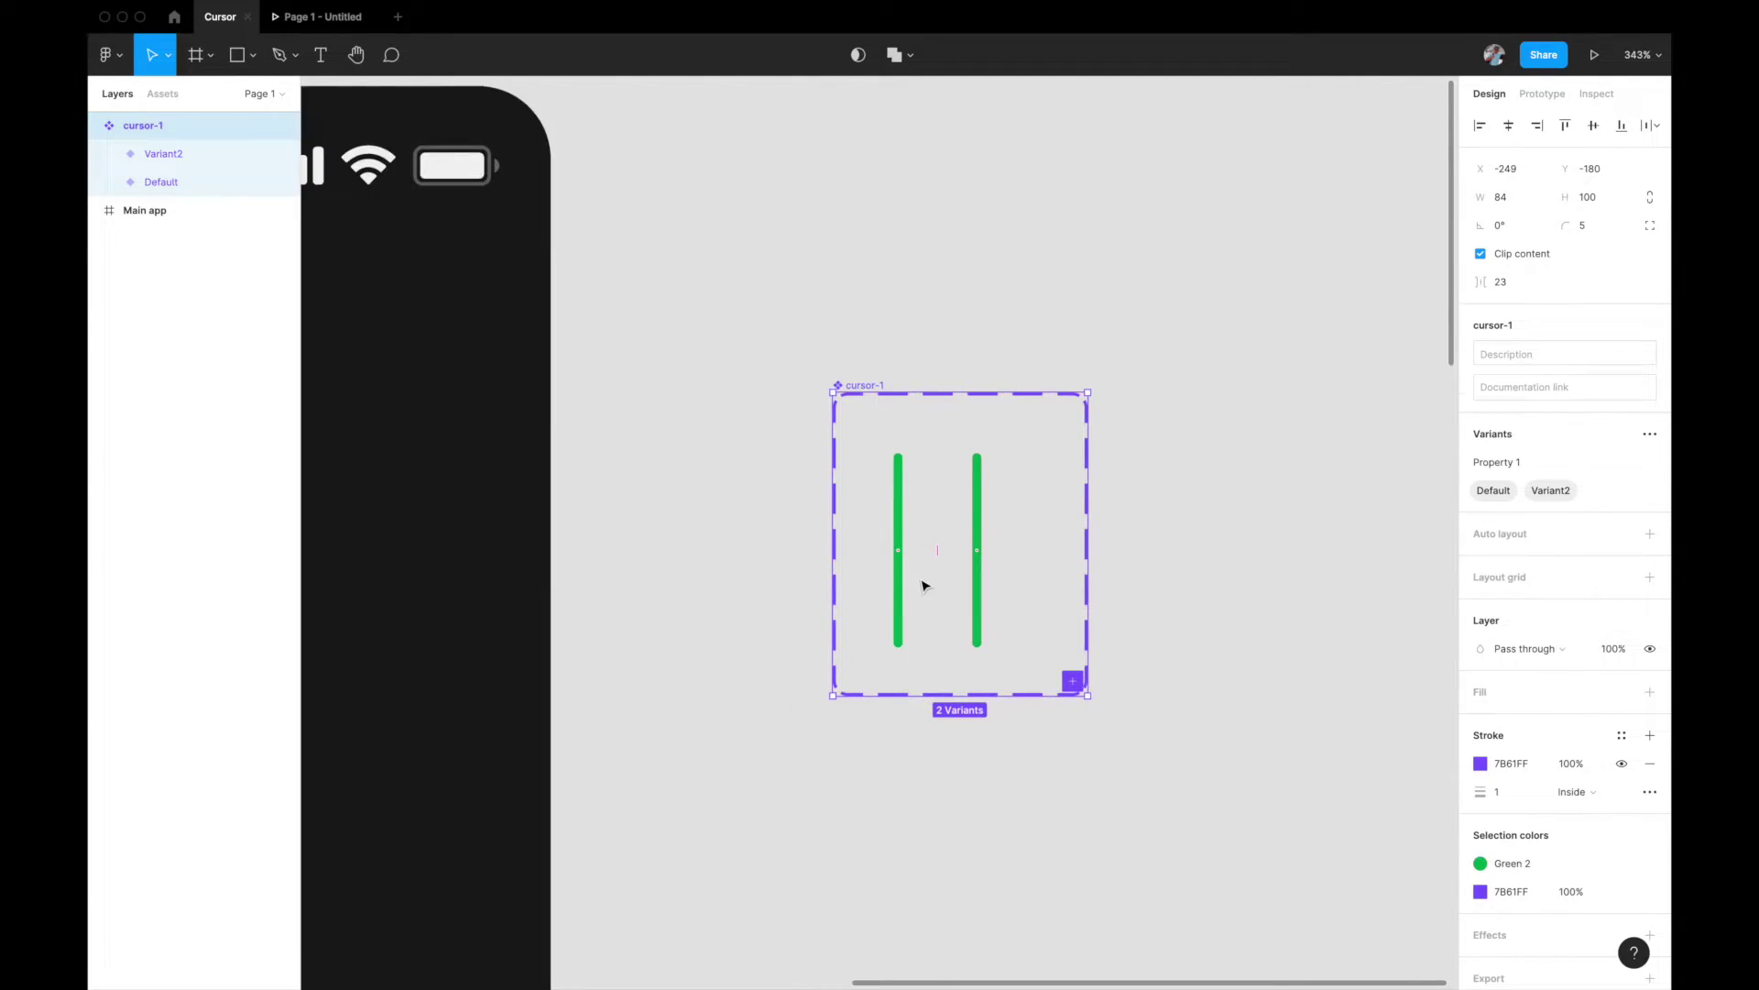
{"action": "scroll", "coordinate": [924, 585], "scroll_direction": "up", "scroll_amount": 5}
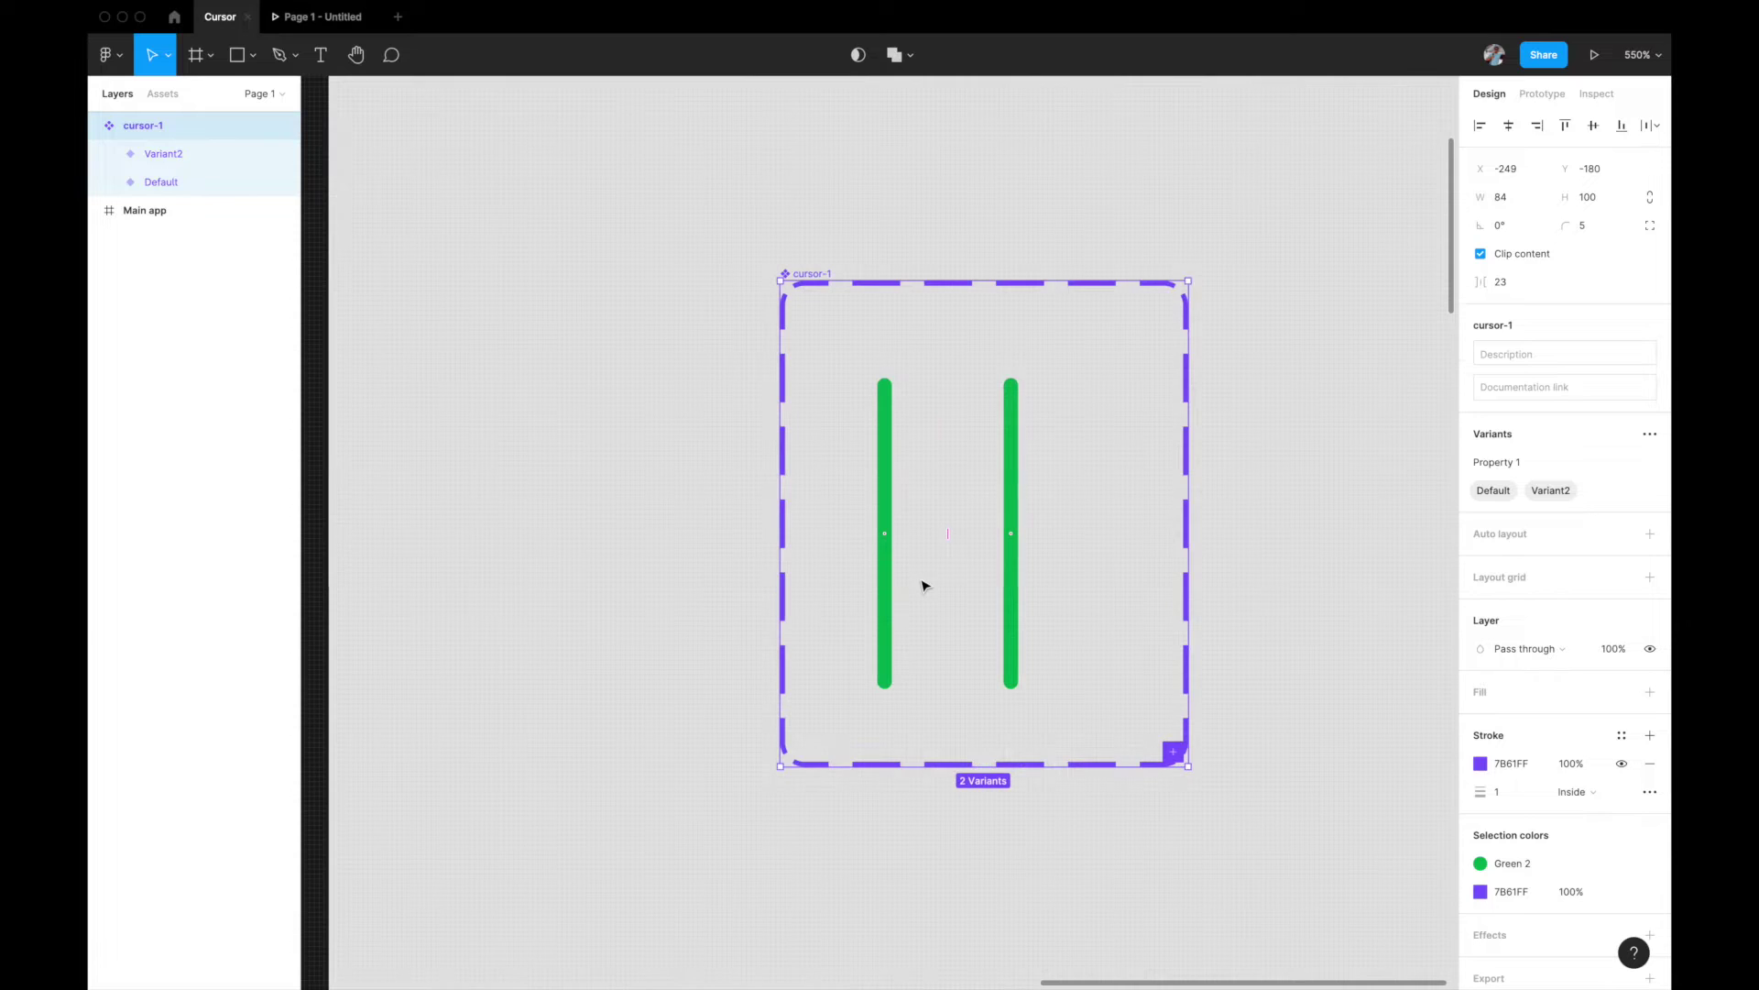
Set Variant2's green bar to 10% layer opacity
{"action": "left_click", "coordinate": [1015, 469]}
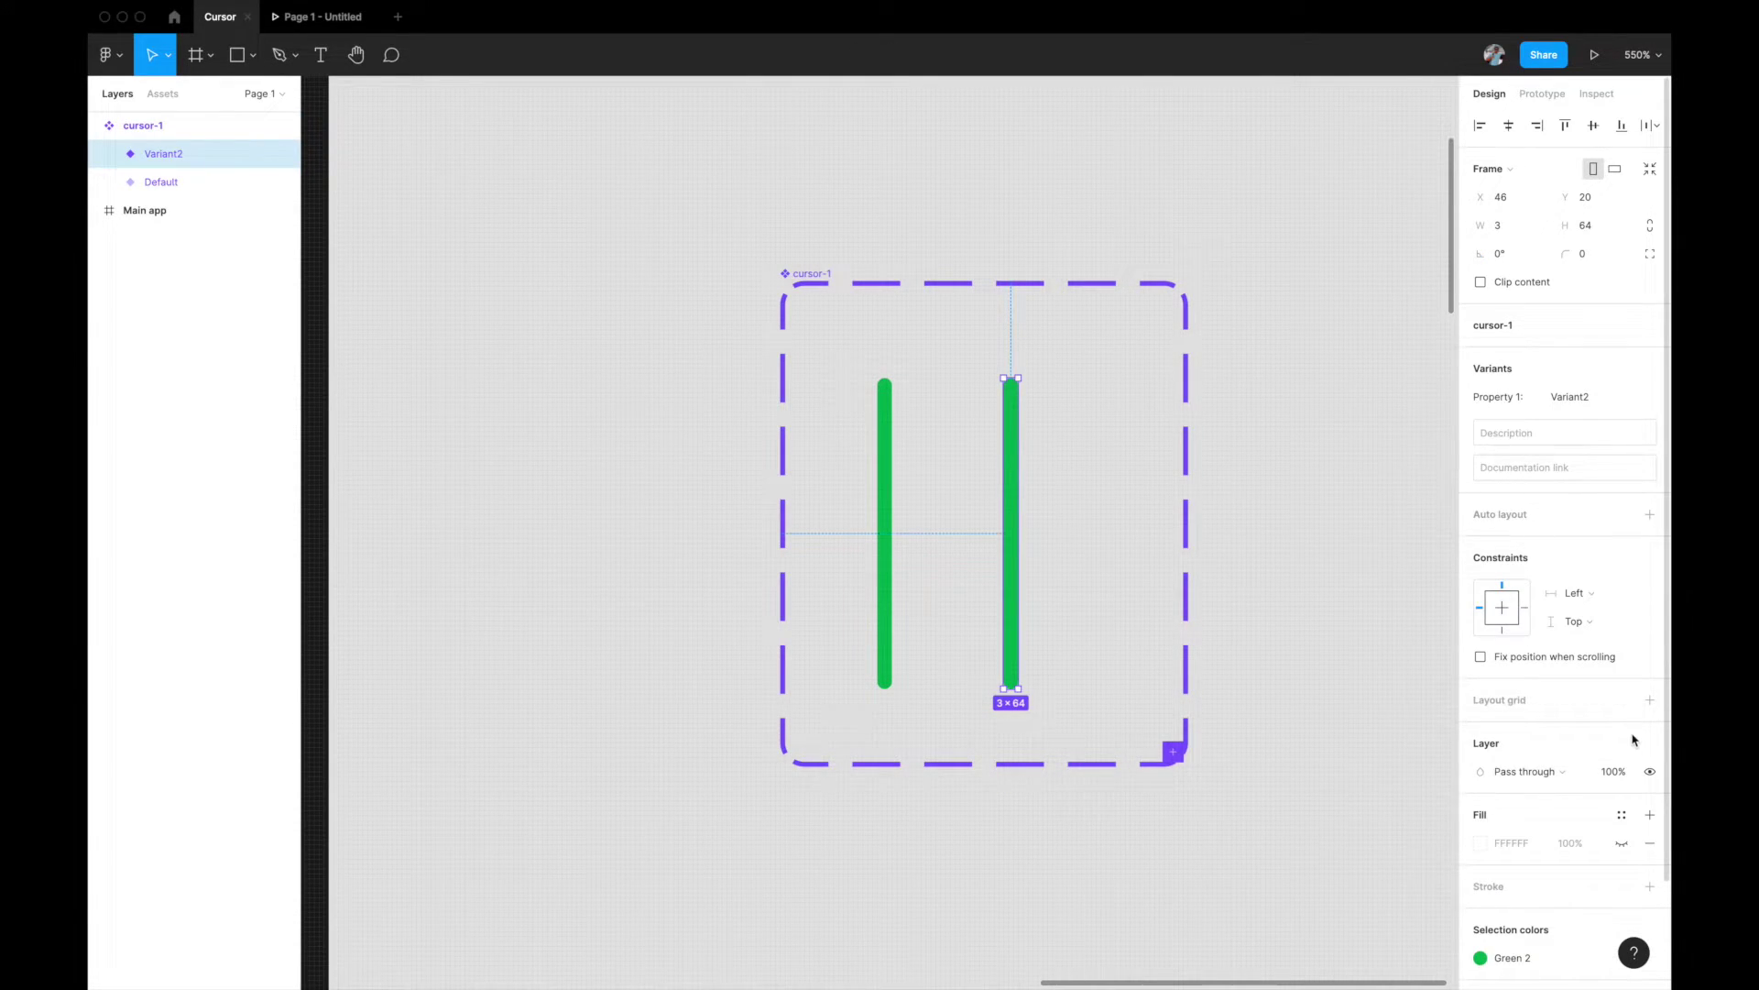
{"action": "left_click", "coordinate": [1614, 779]}
{"action": "type", "text": "10"}
{"action": "key", "text": "Return"}
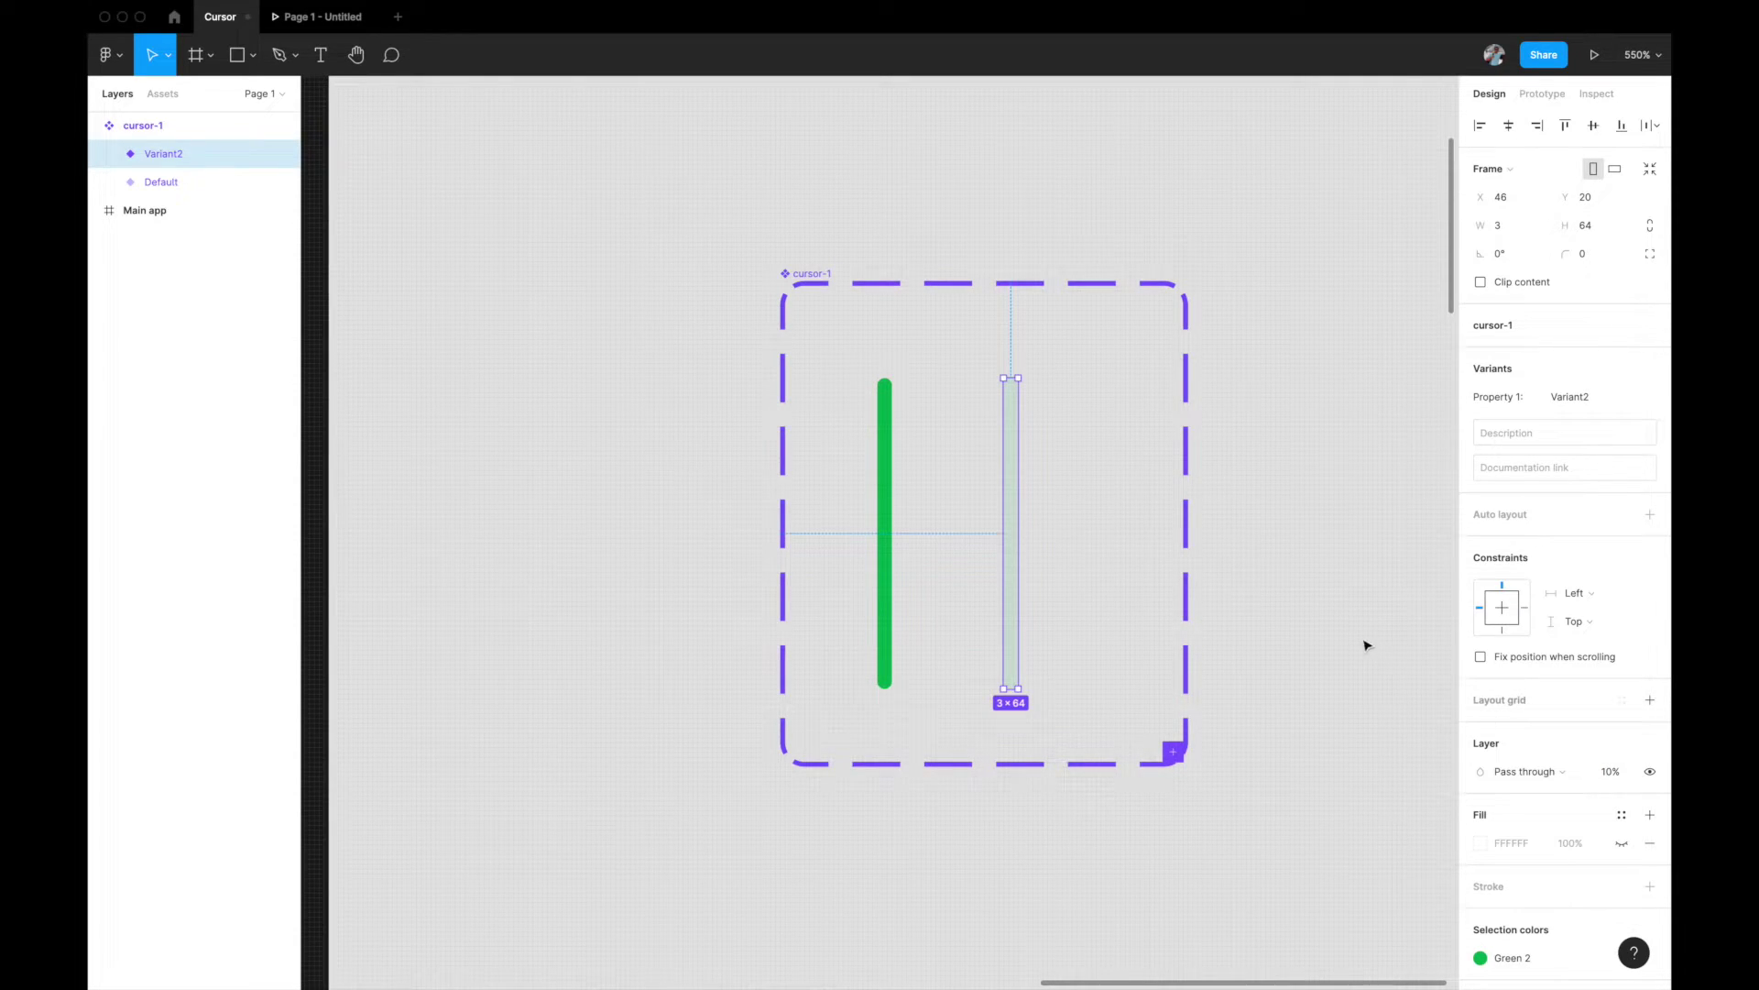
{"action": "left_click", "coordinate": [1323, 642]}
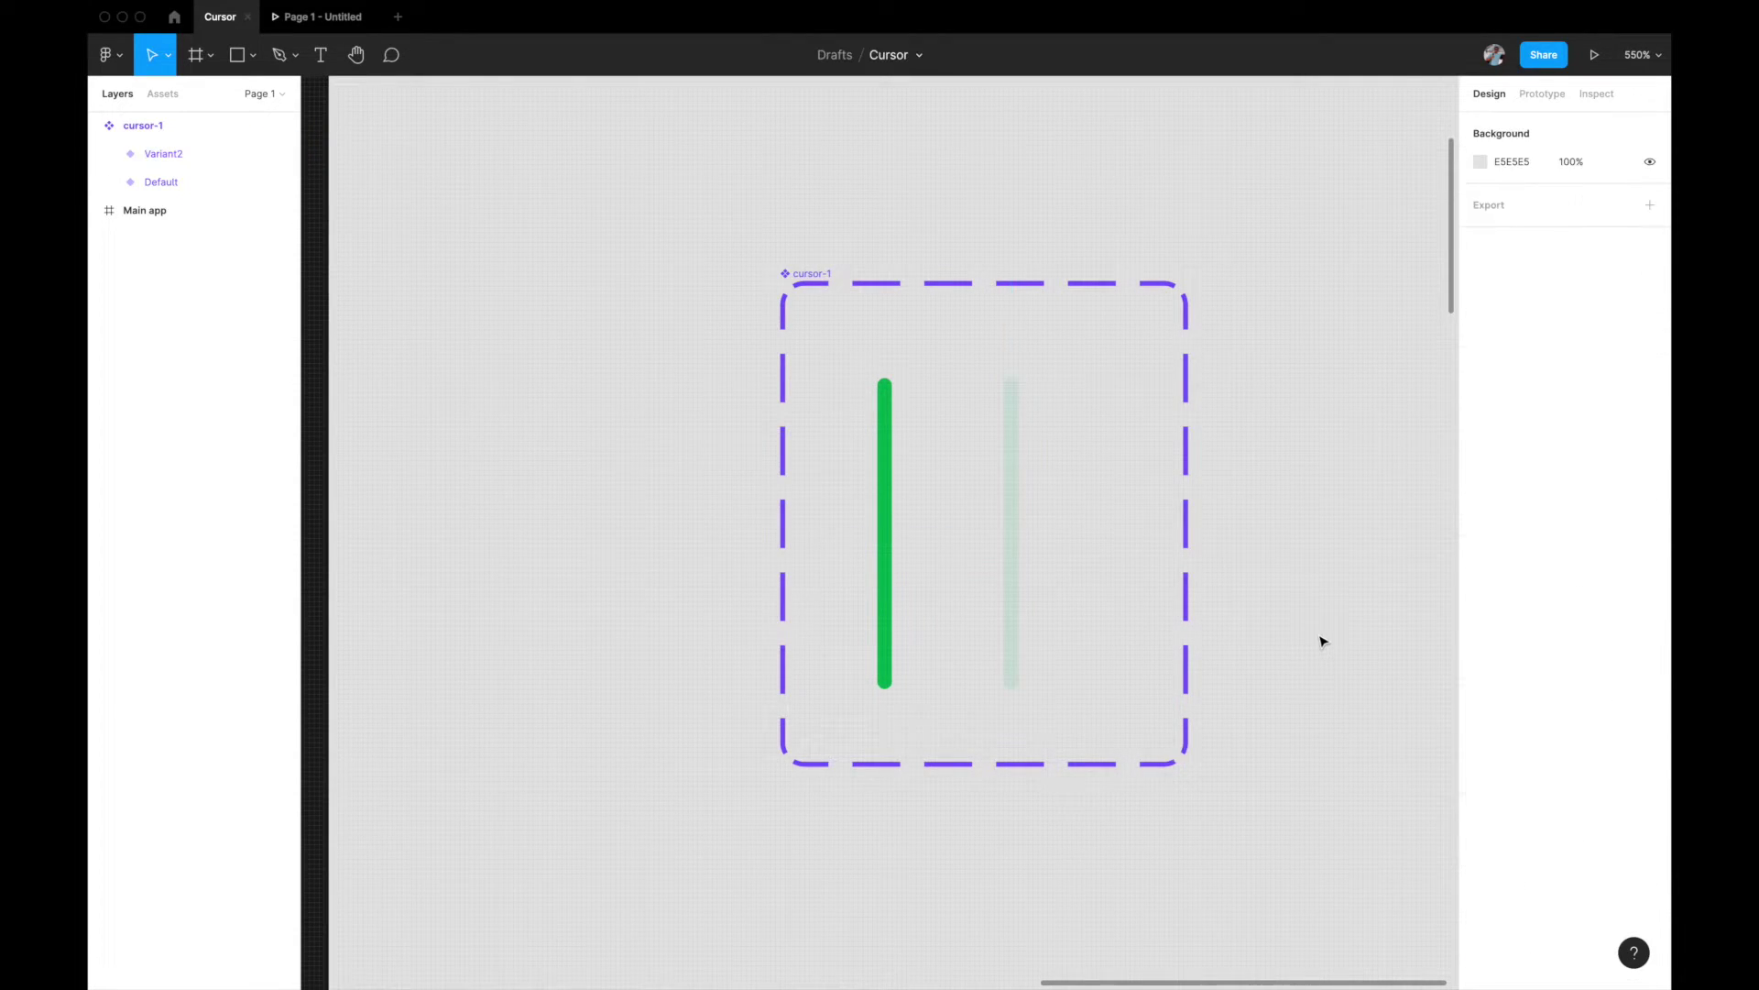
{"action": "left_click", "coordinate": [895, 492]}
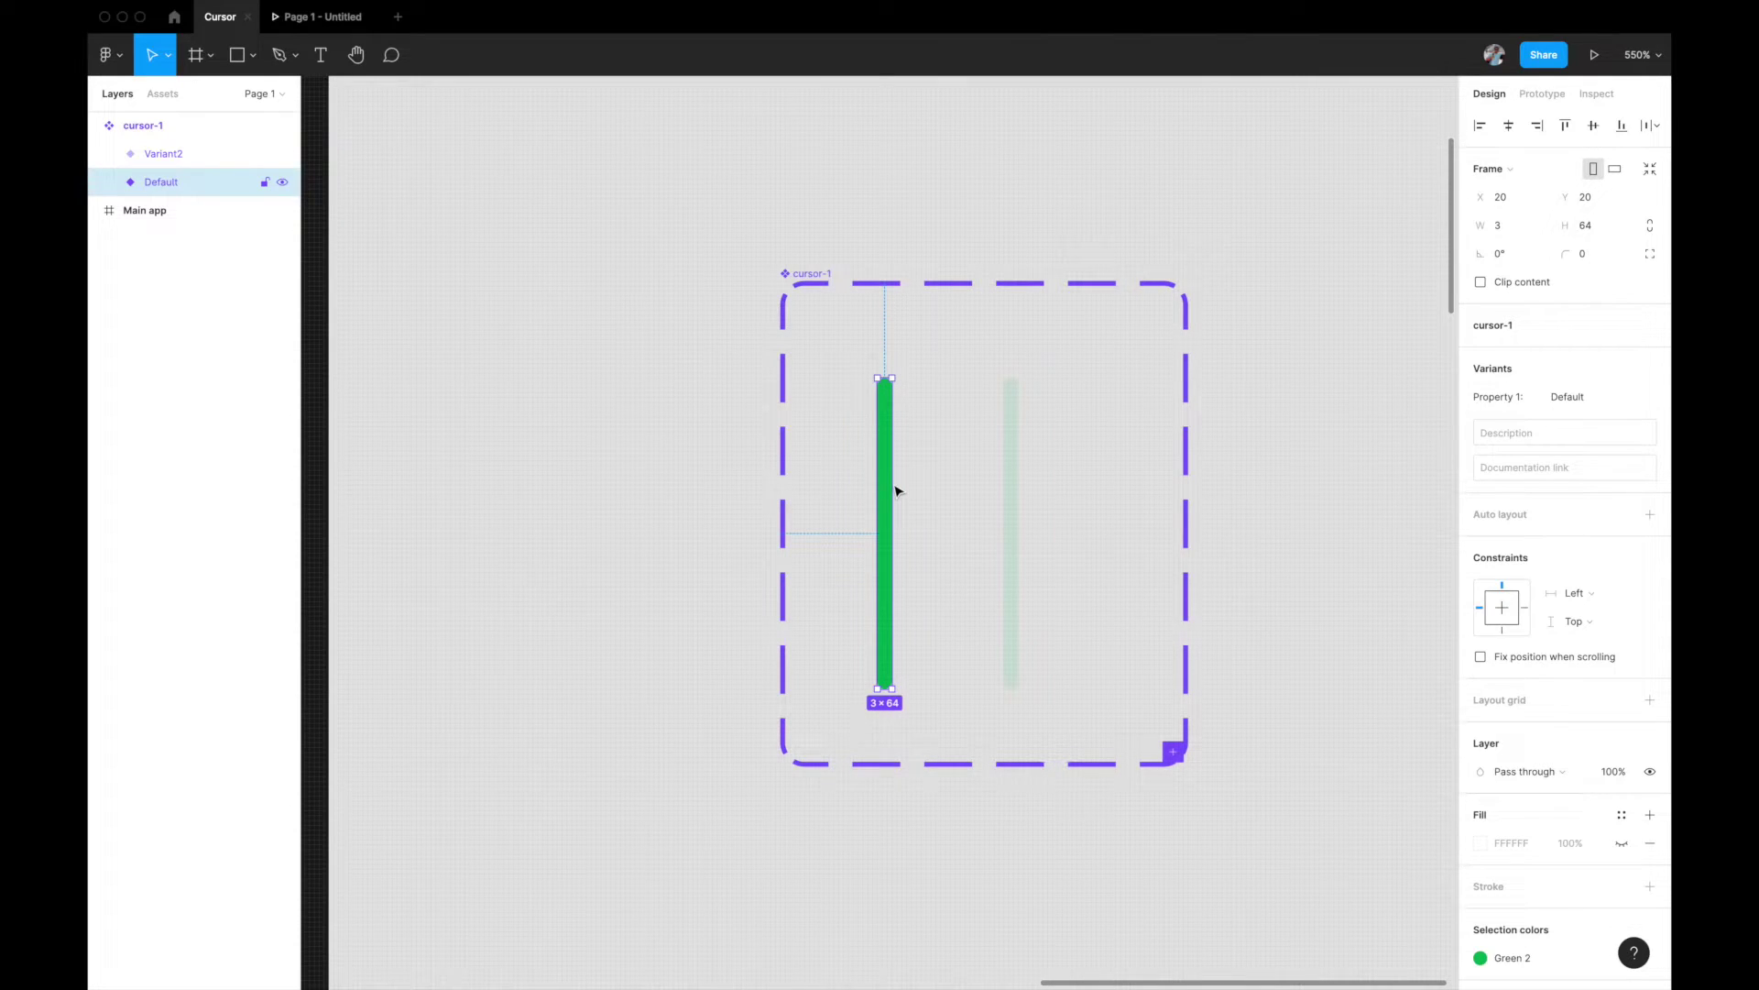
{"action": "left_click", "coordinate": [1528, 95]}
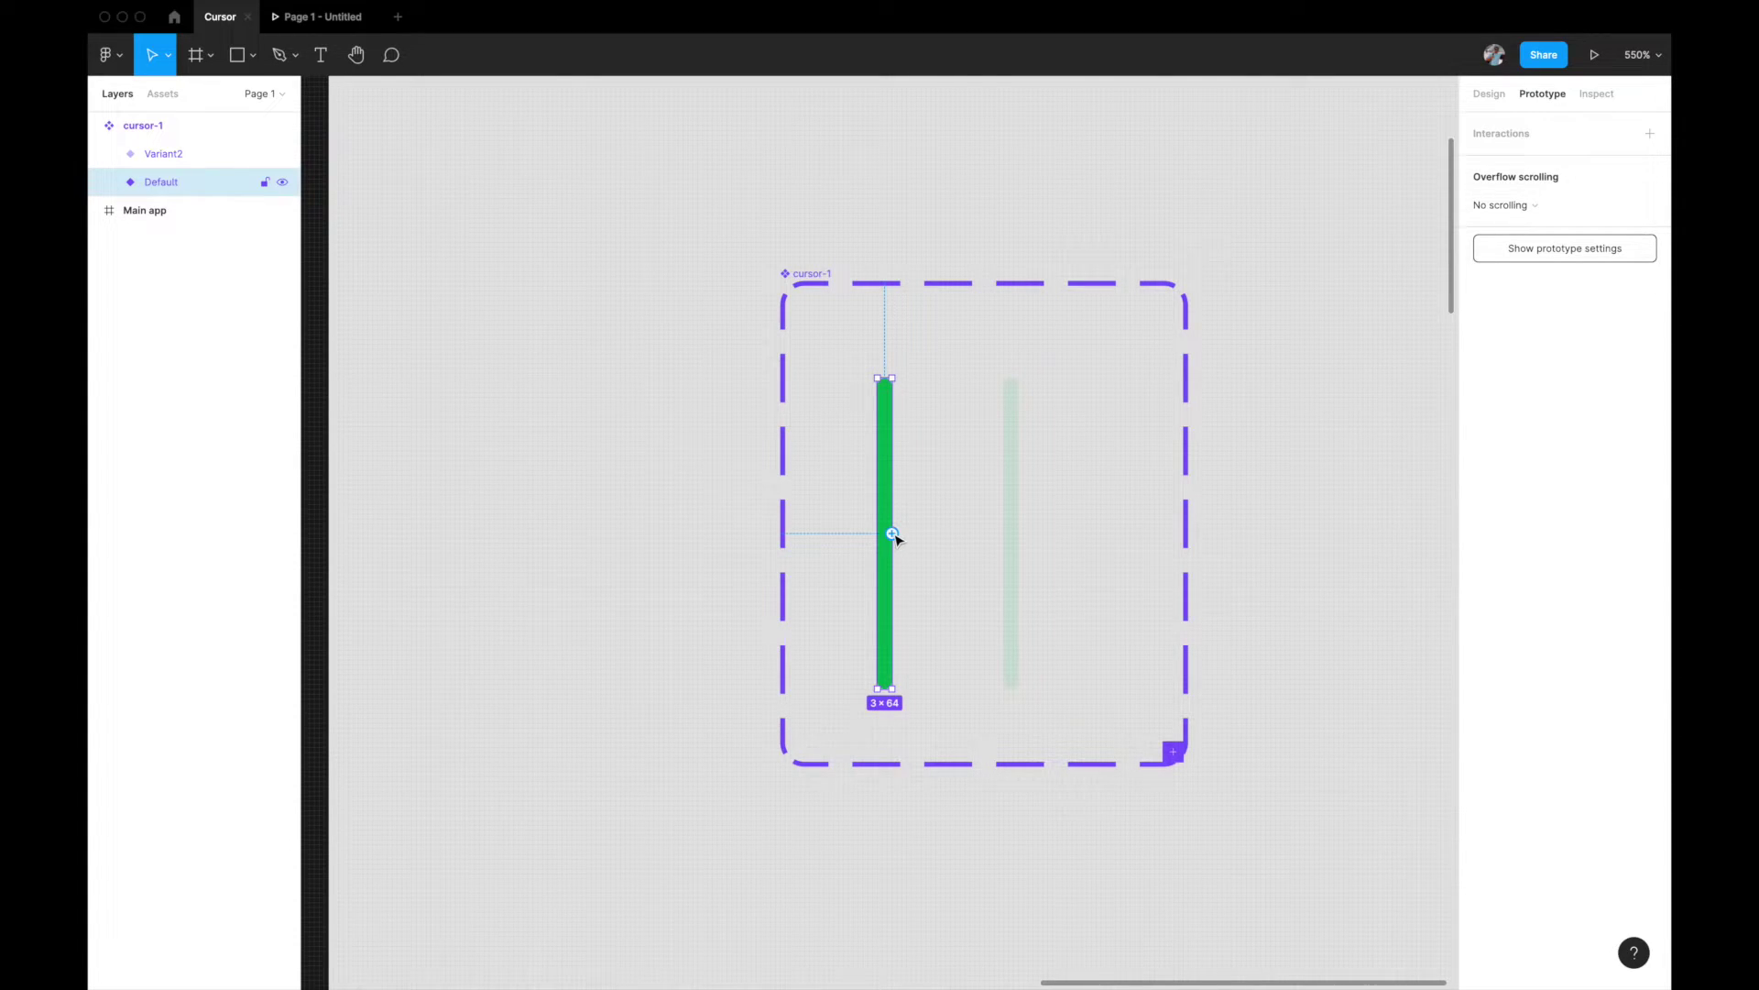
Link the Default bar to Variant2 with an After delay trigger of 1ms
{"action": "left_click_drag", "start_coordinate": [892, 532], "coordinate": [1014, 535]}
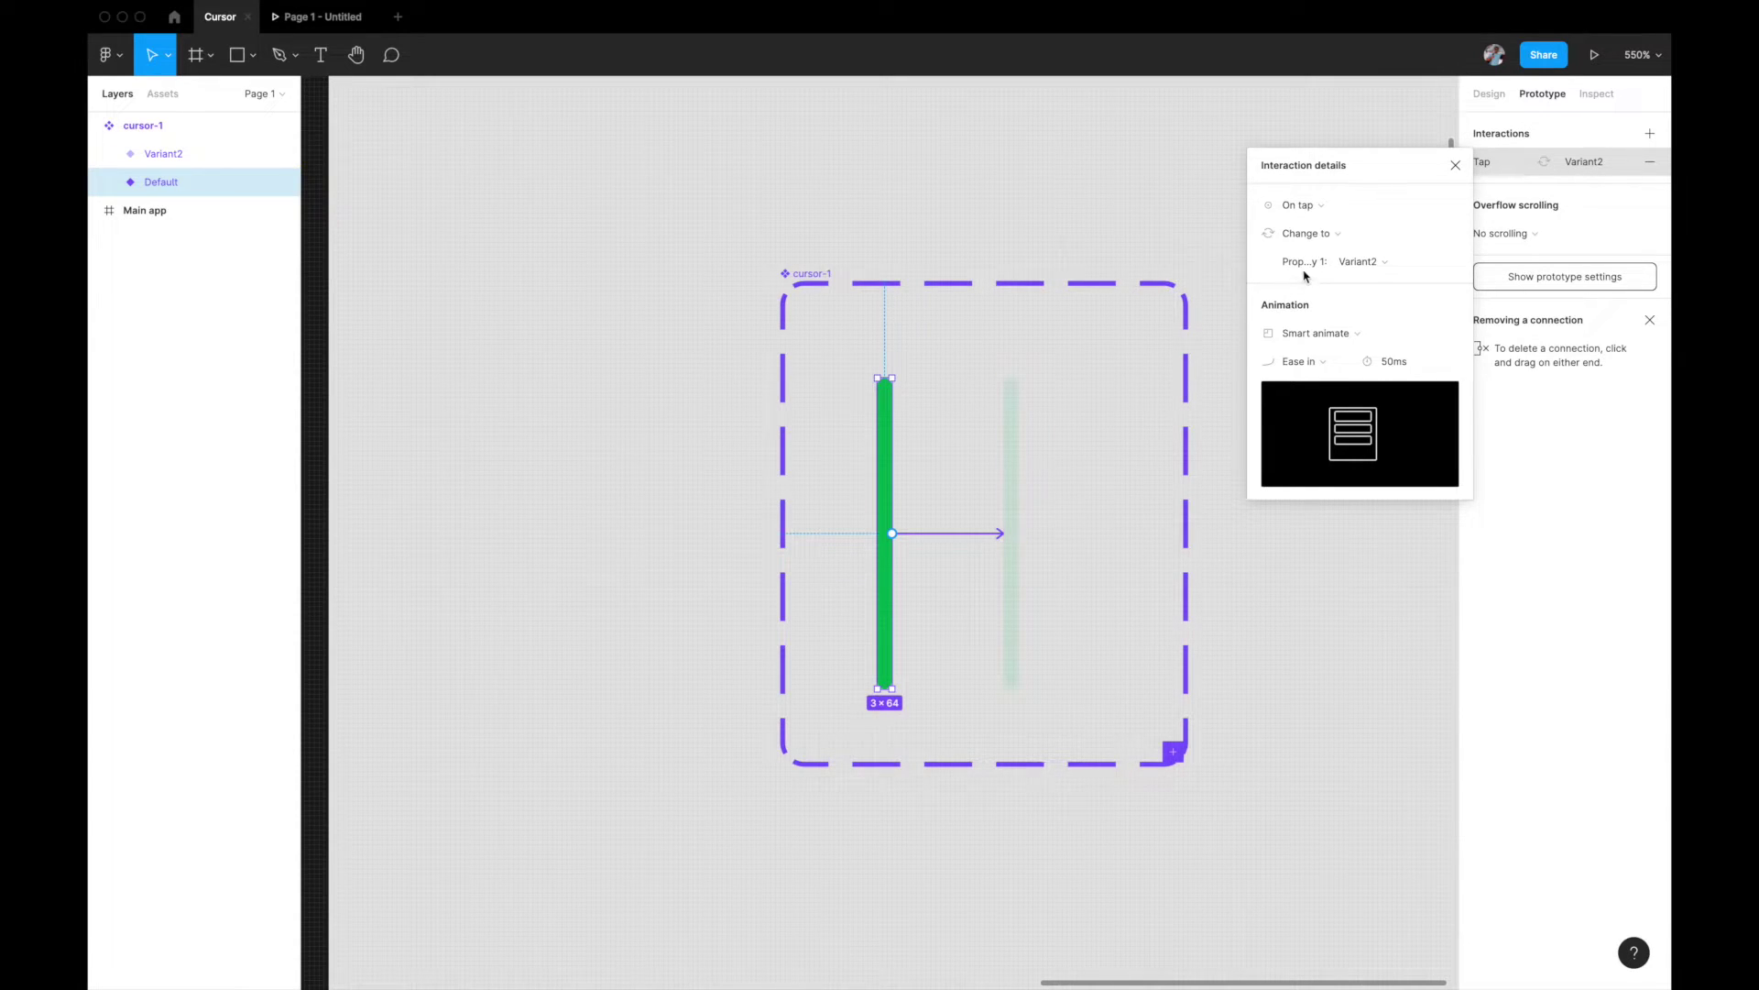
{"action": "left_click", "coordinate": [1322, 208]}
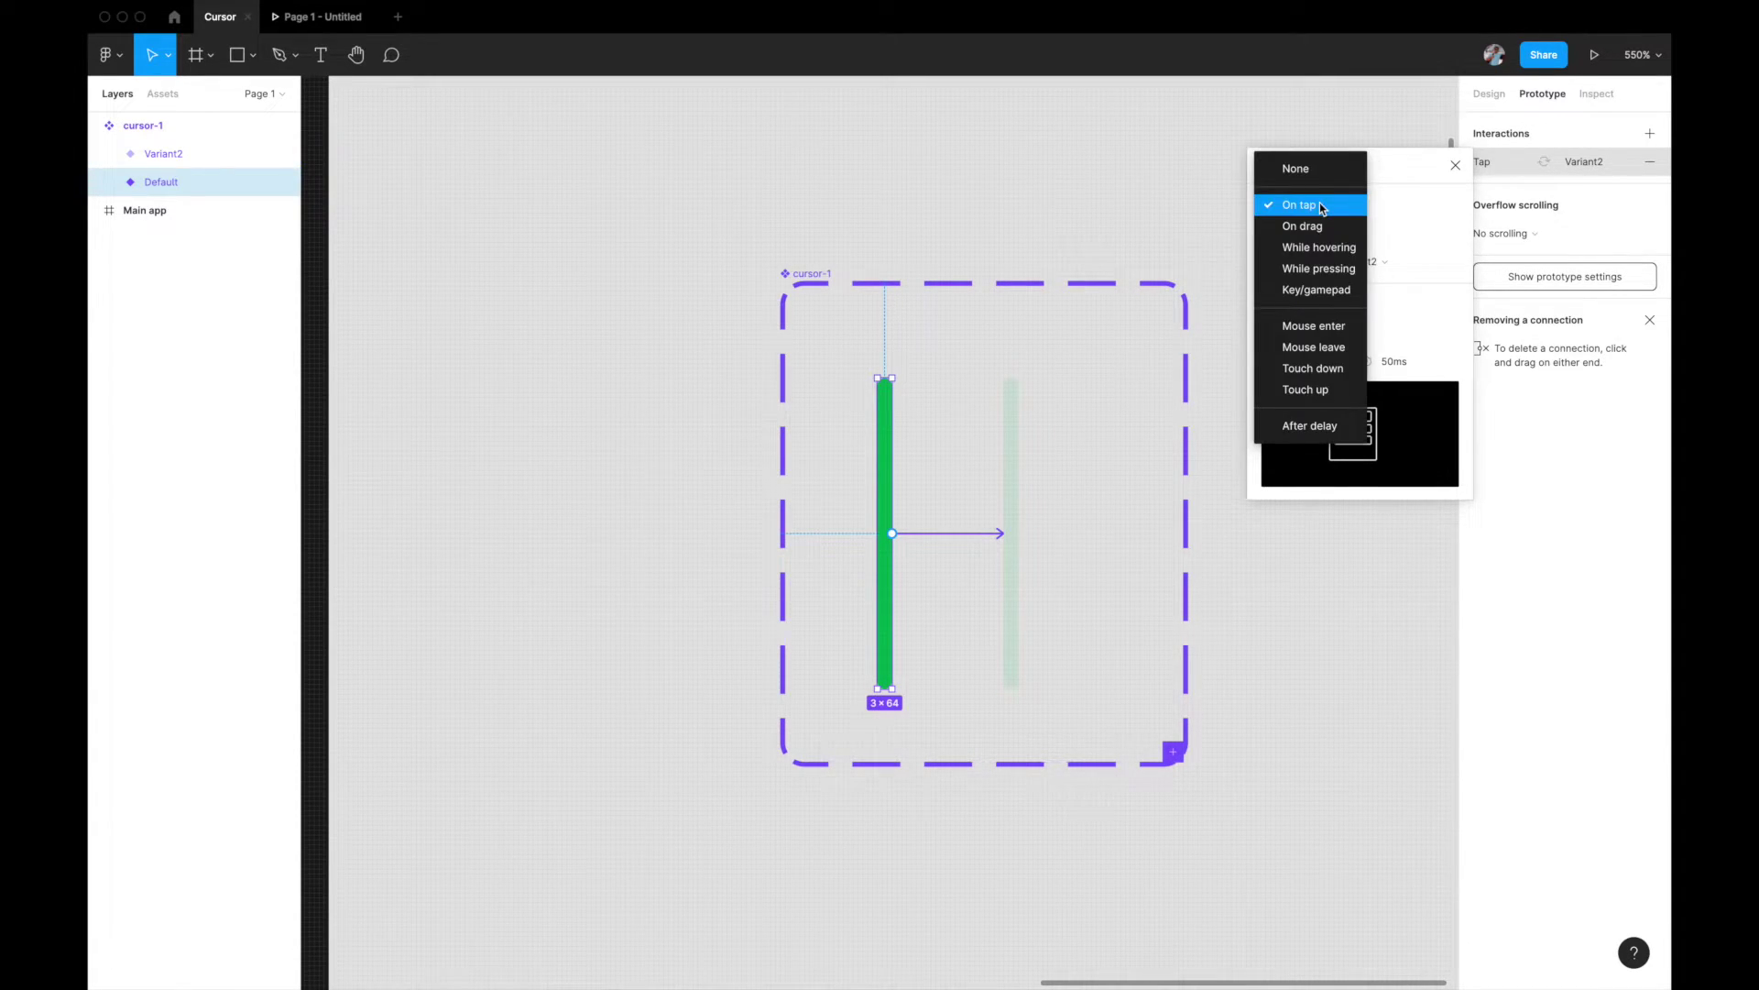
{"action": "left_click", "coordinate": [1309, 426]}
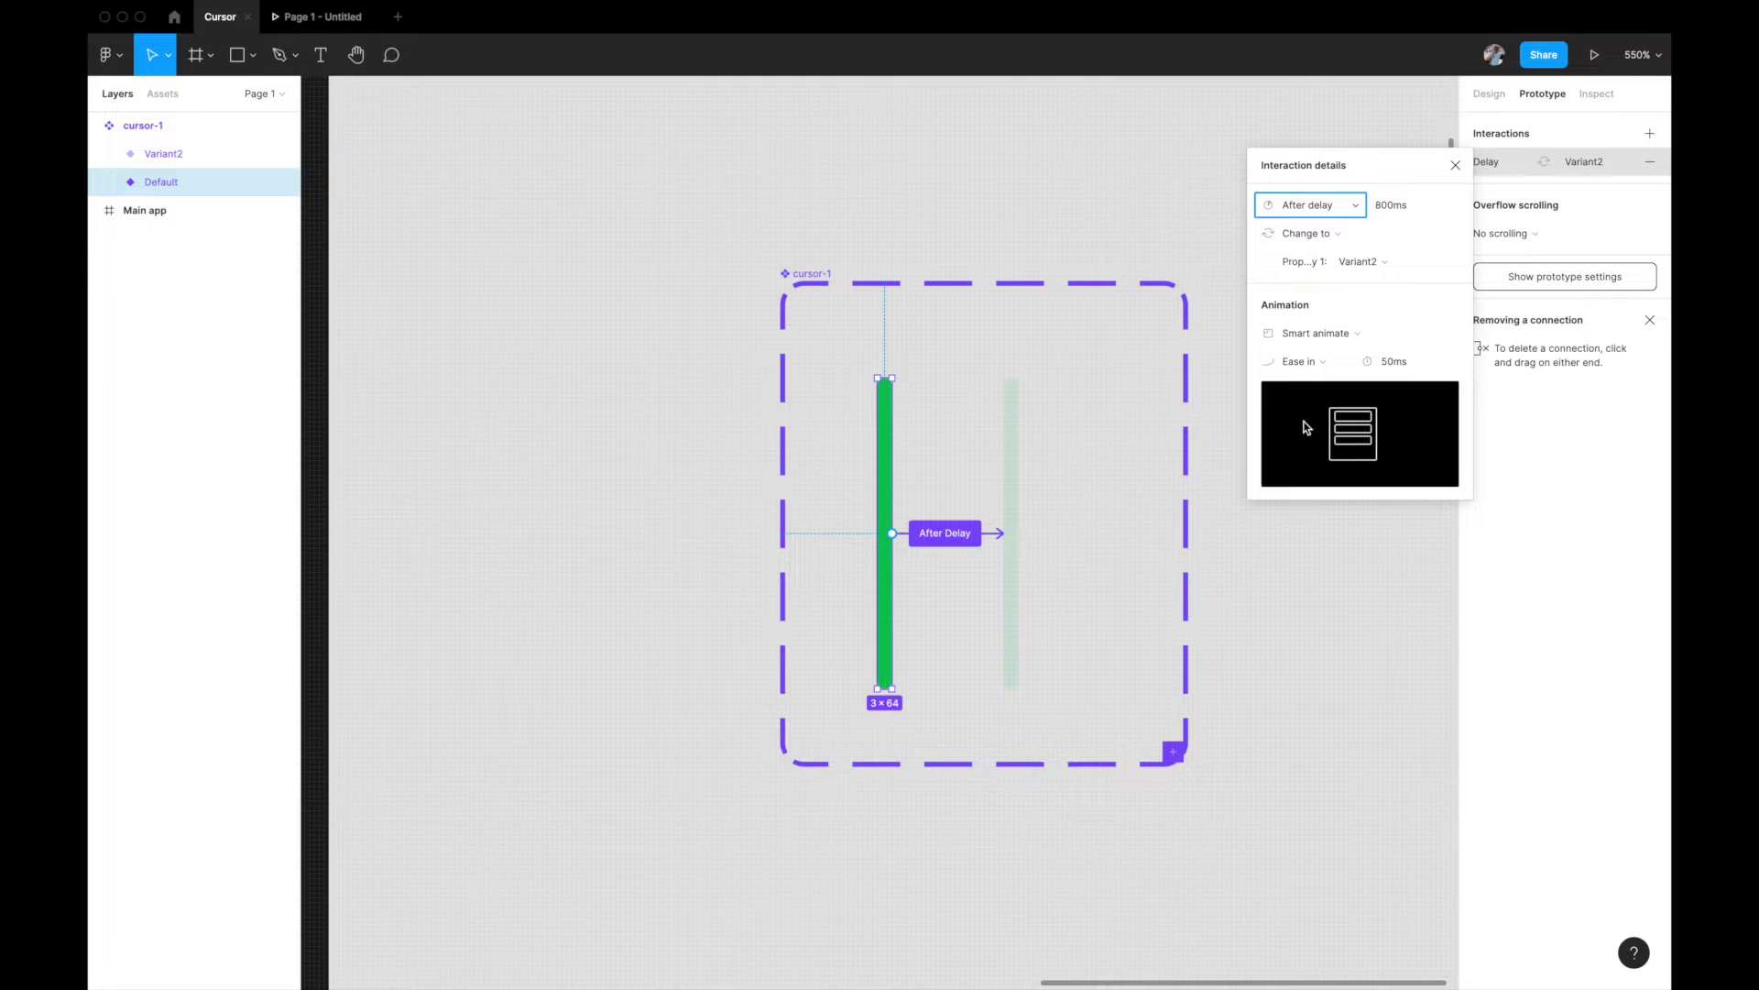
{"action": "left_click", "coordinate": [1392, 208]}
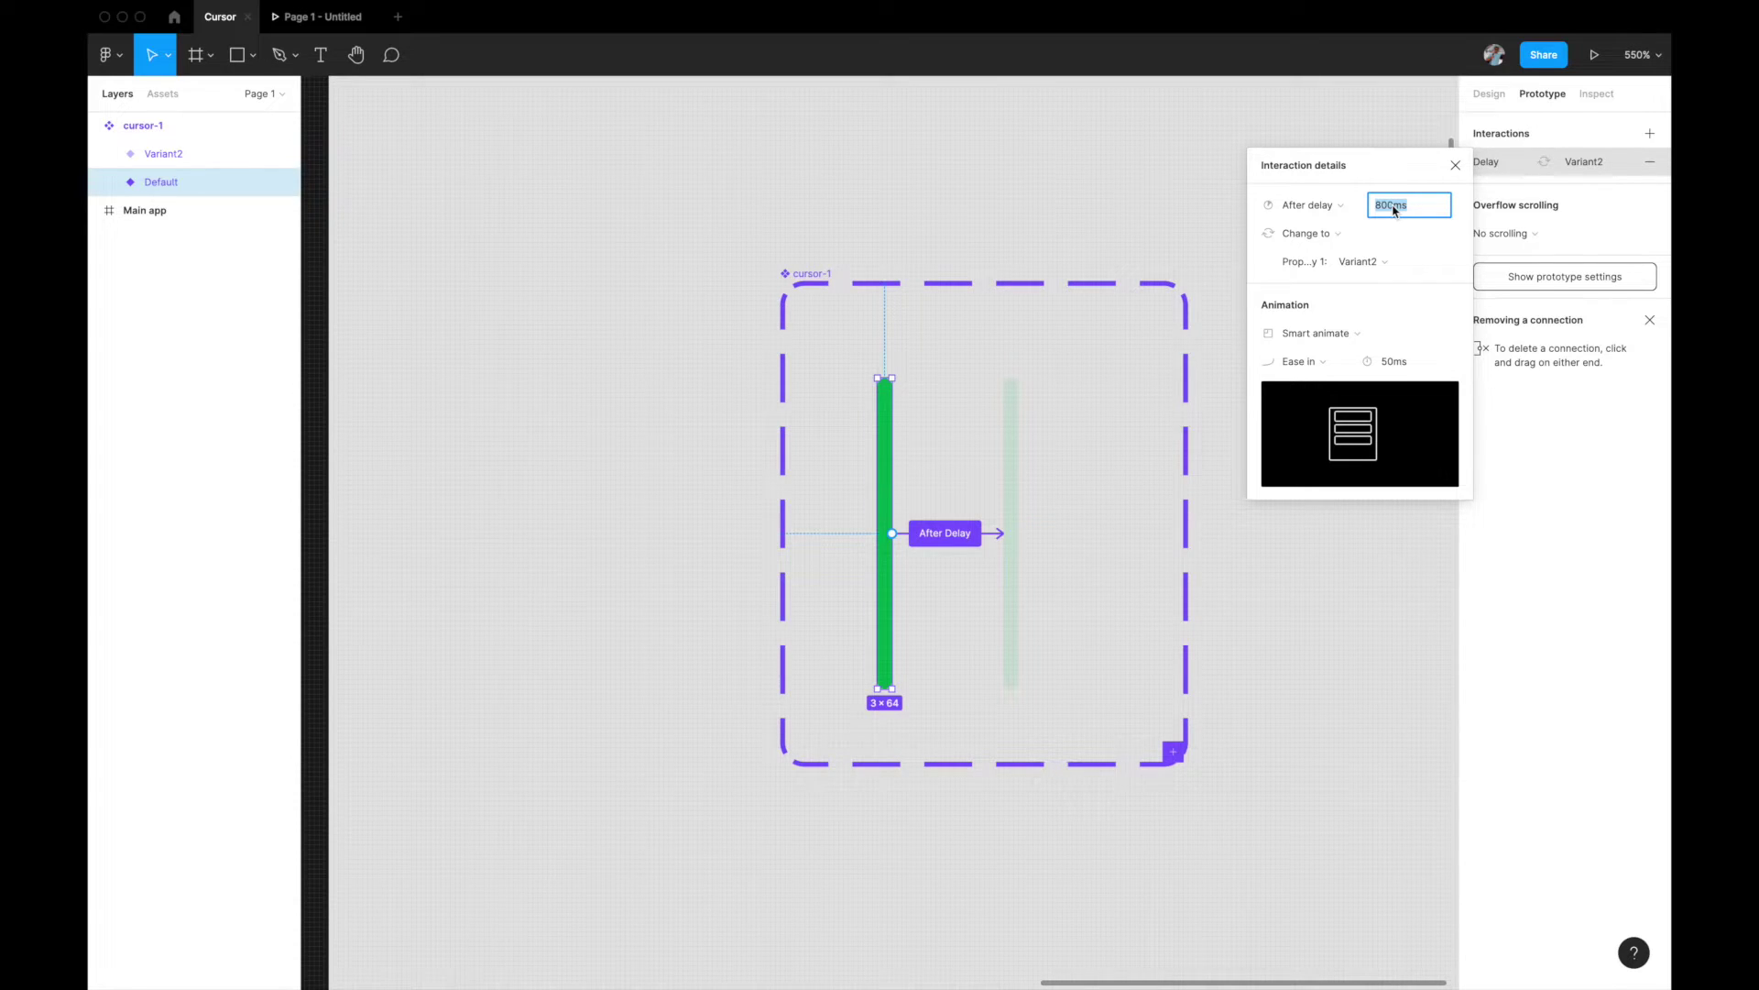
{"action": "type", "text": "1"}
{"action": "key", "text": "Return"}
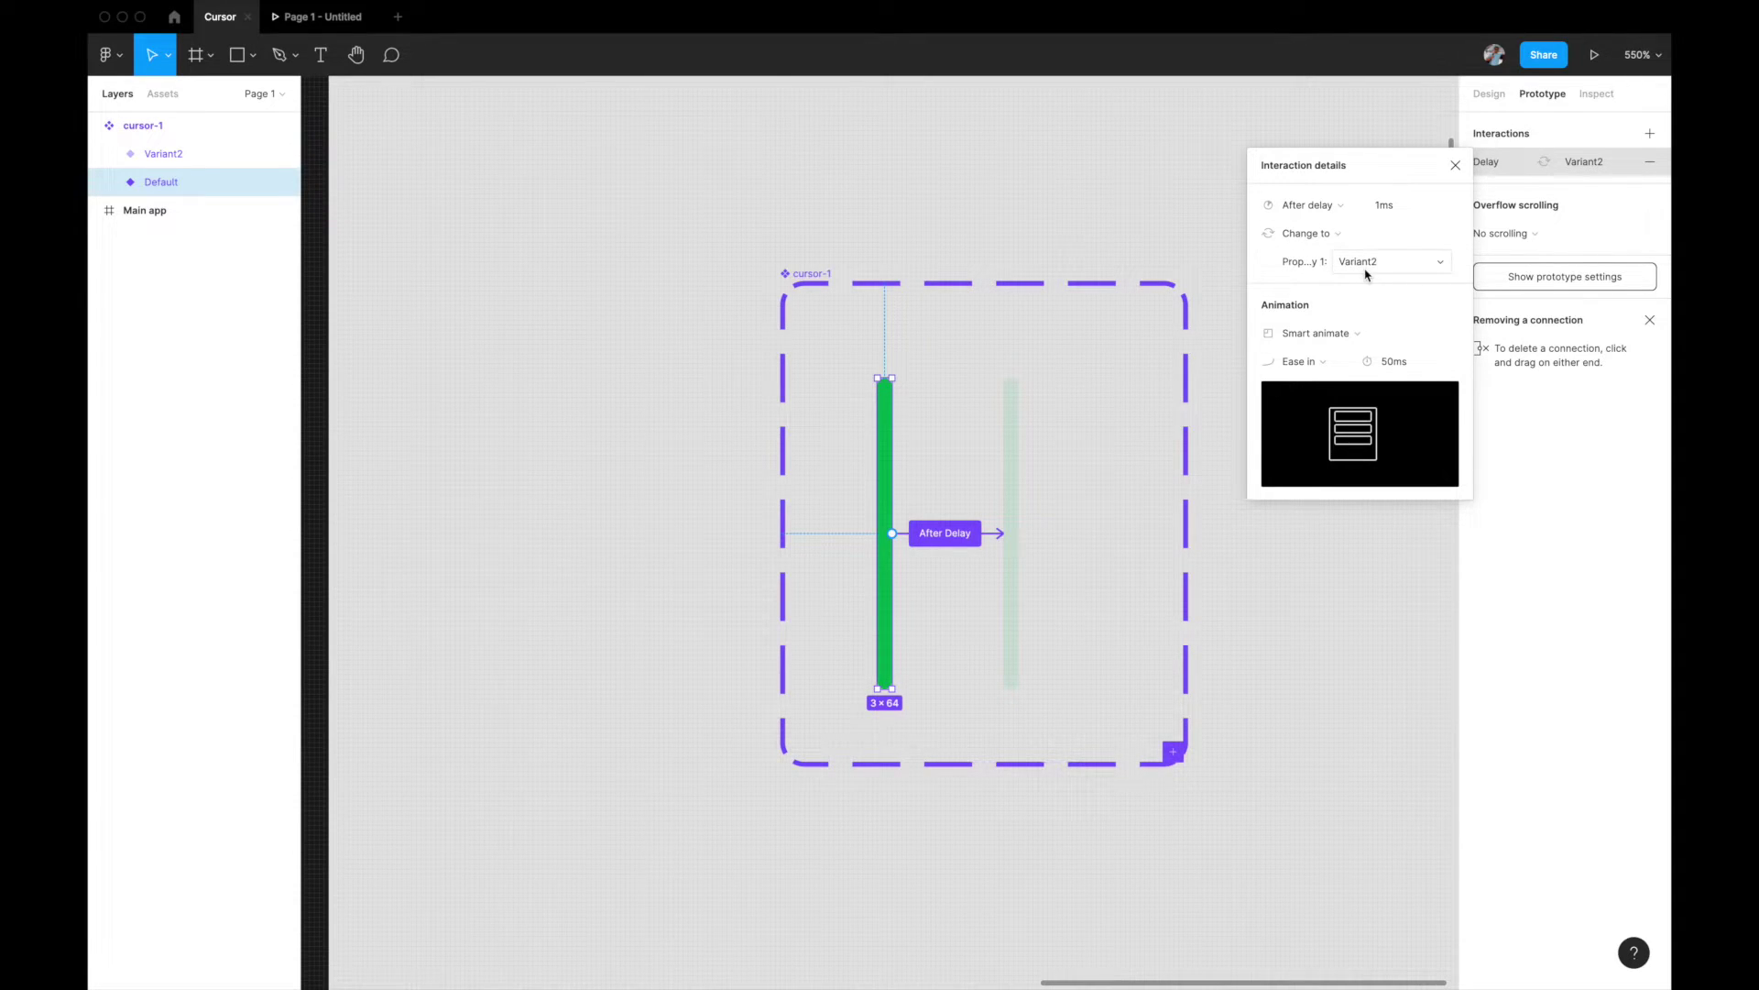
Set the transition's easing to Ease out with a 200ms duration
{"action": "left_click", "coordinate": [1320, 365]}
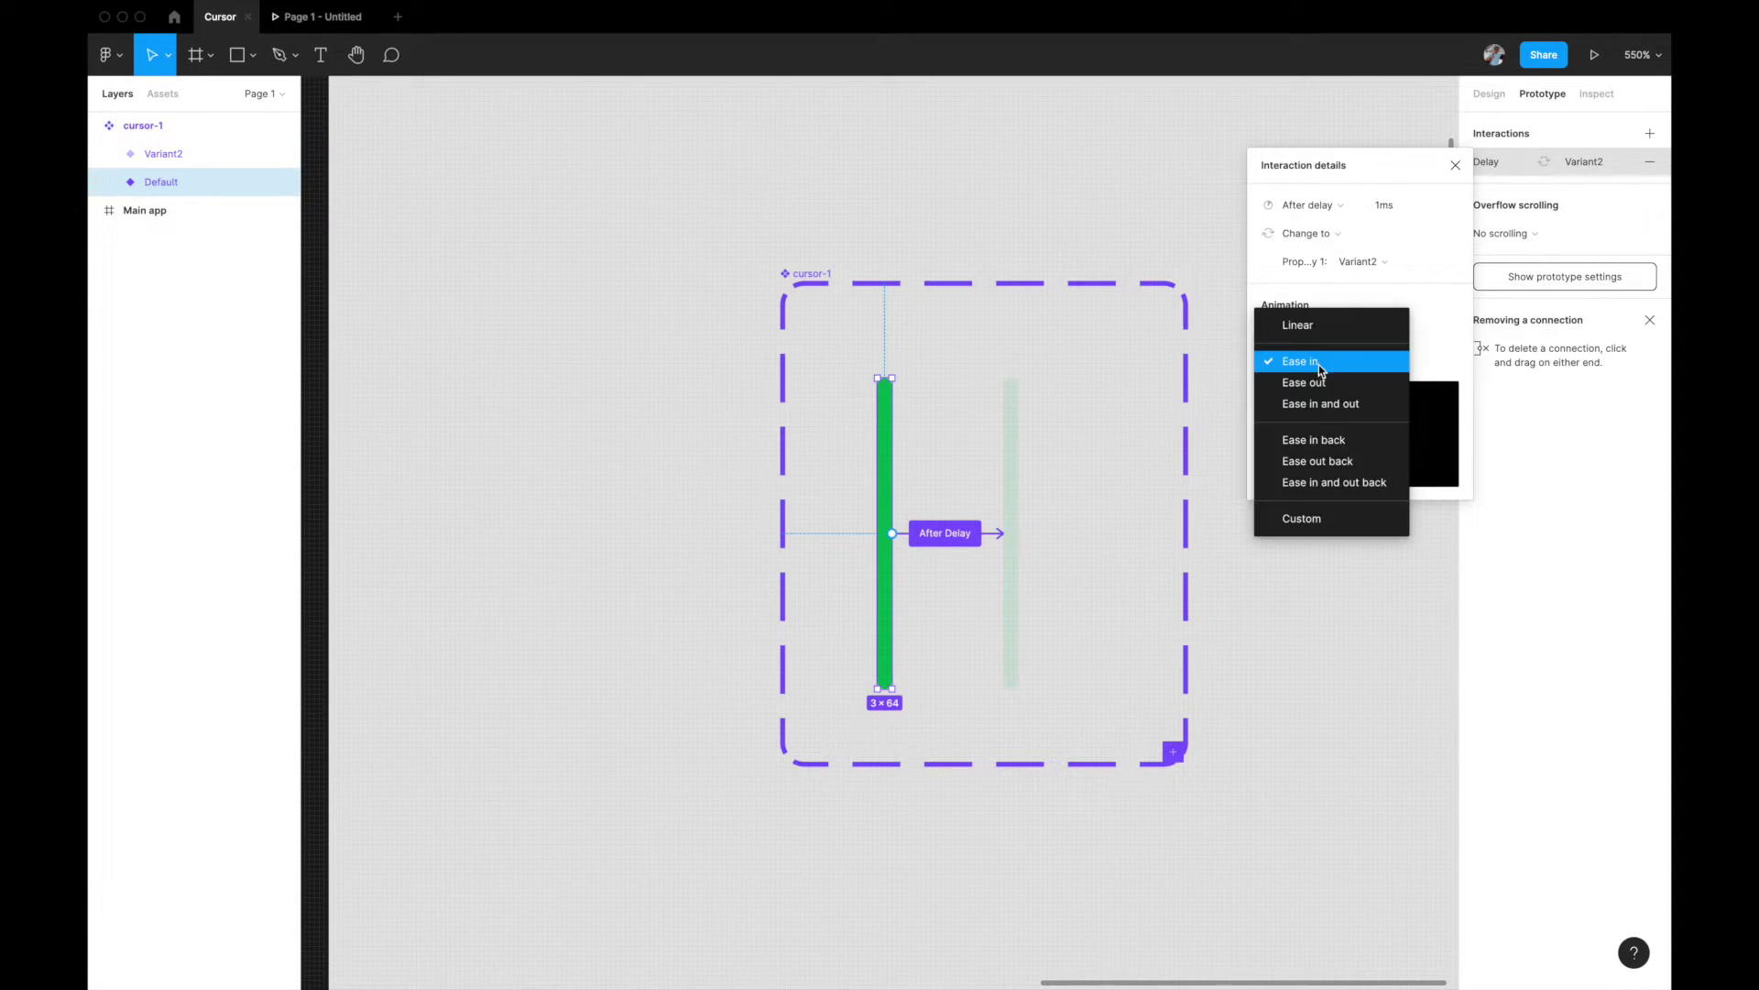
{"action": "left_click", "coordinate": [1323, 385]}
{"action": "left_click", "coordinate": [1405, 367]}
{"action": "double_click", "coordinate": [1405, 366]}
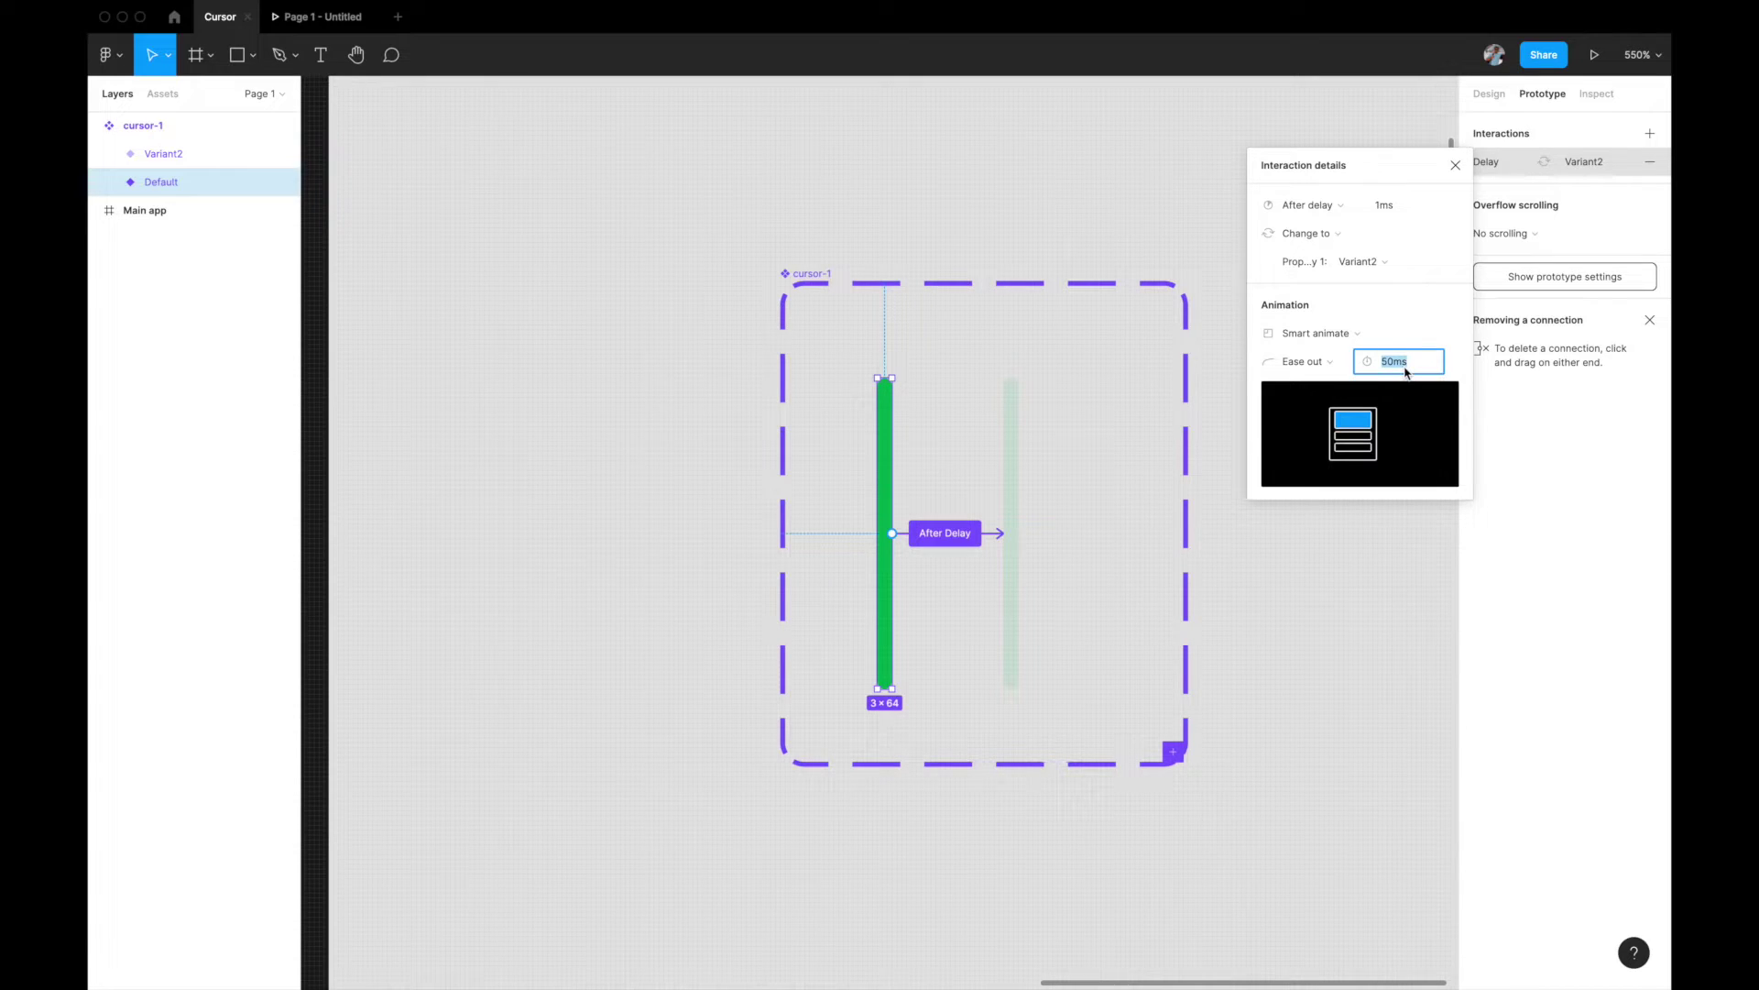
{"action": "type", "text": "200"}
{"action": "key", "text": "Return"}
{"action": "left_click", "coordinate": [1455, 165]}
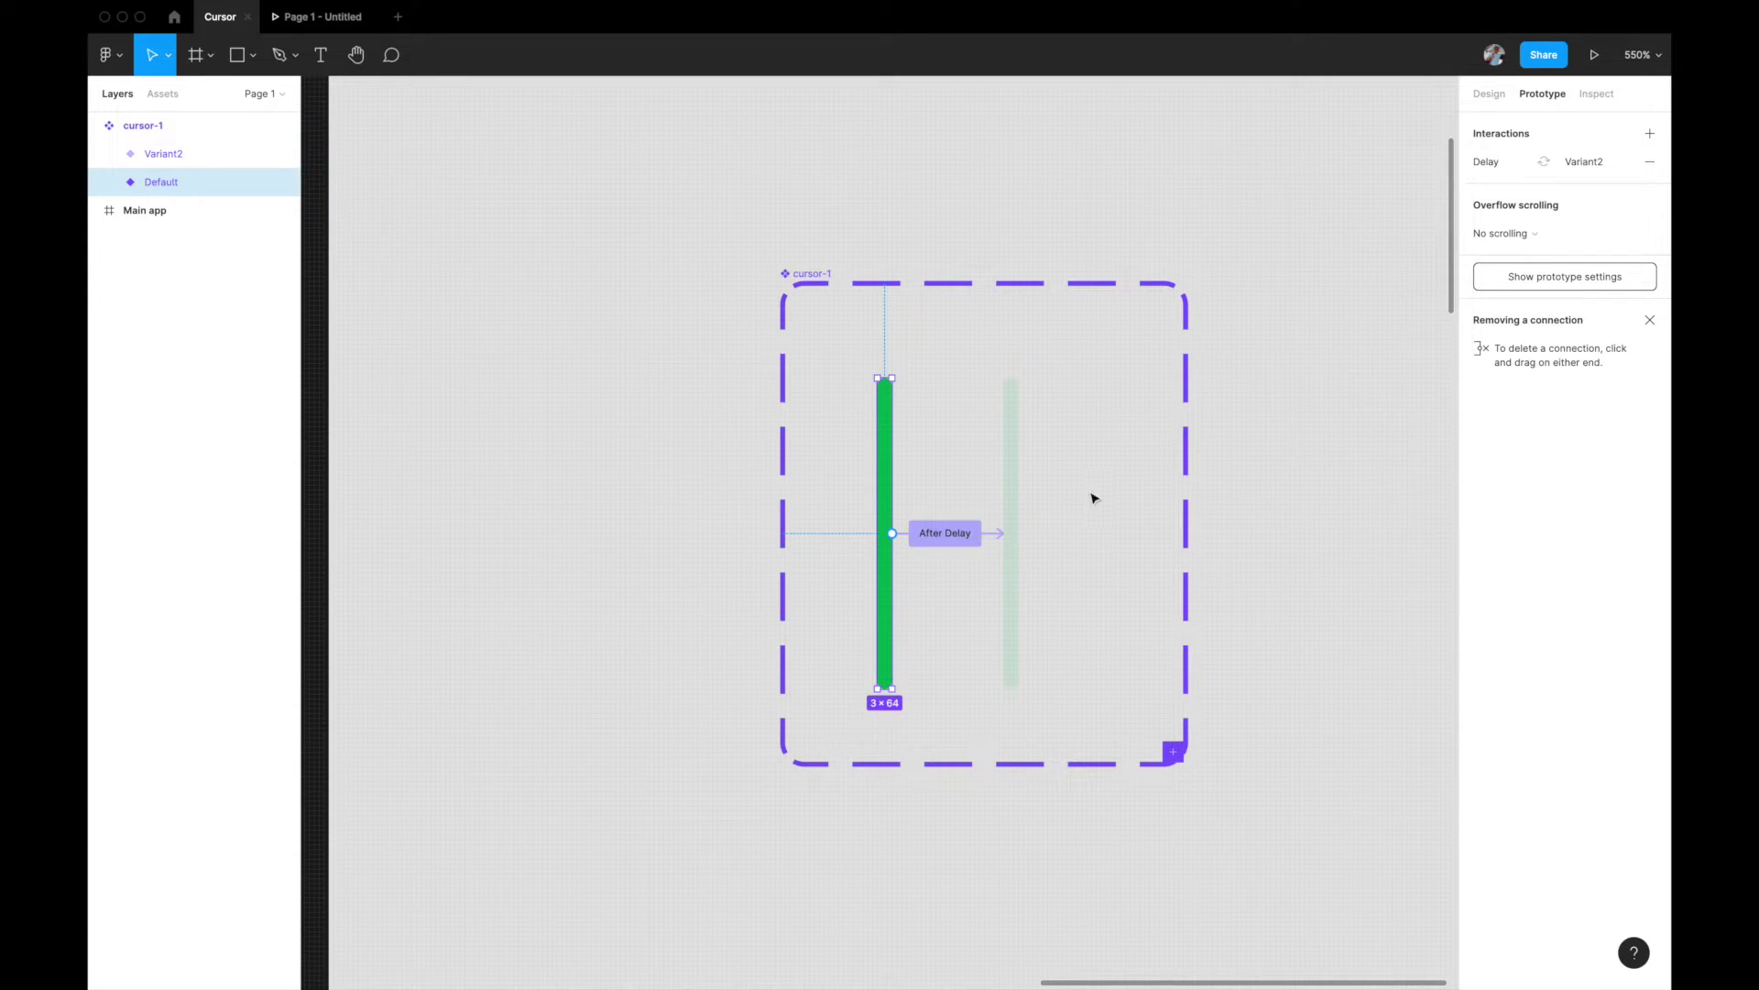
{"action": "left_click", "coordinate": [1015, 445]}
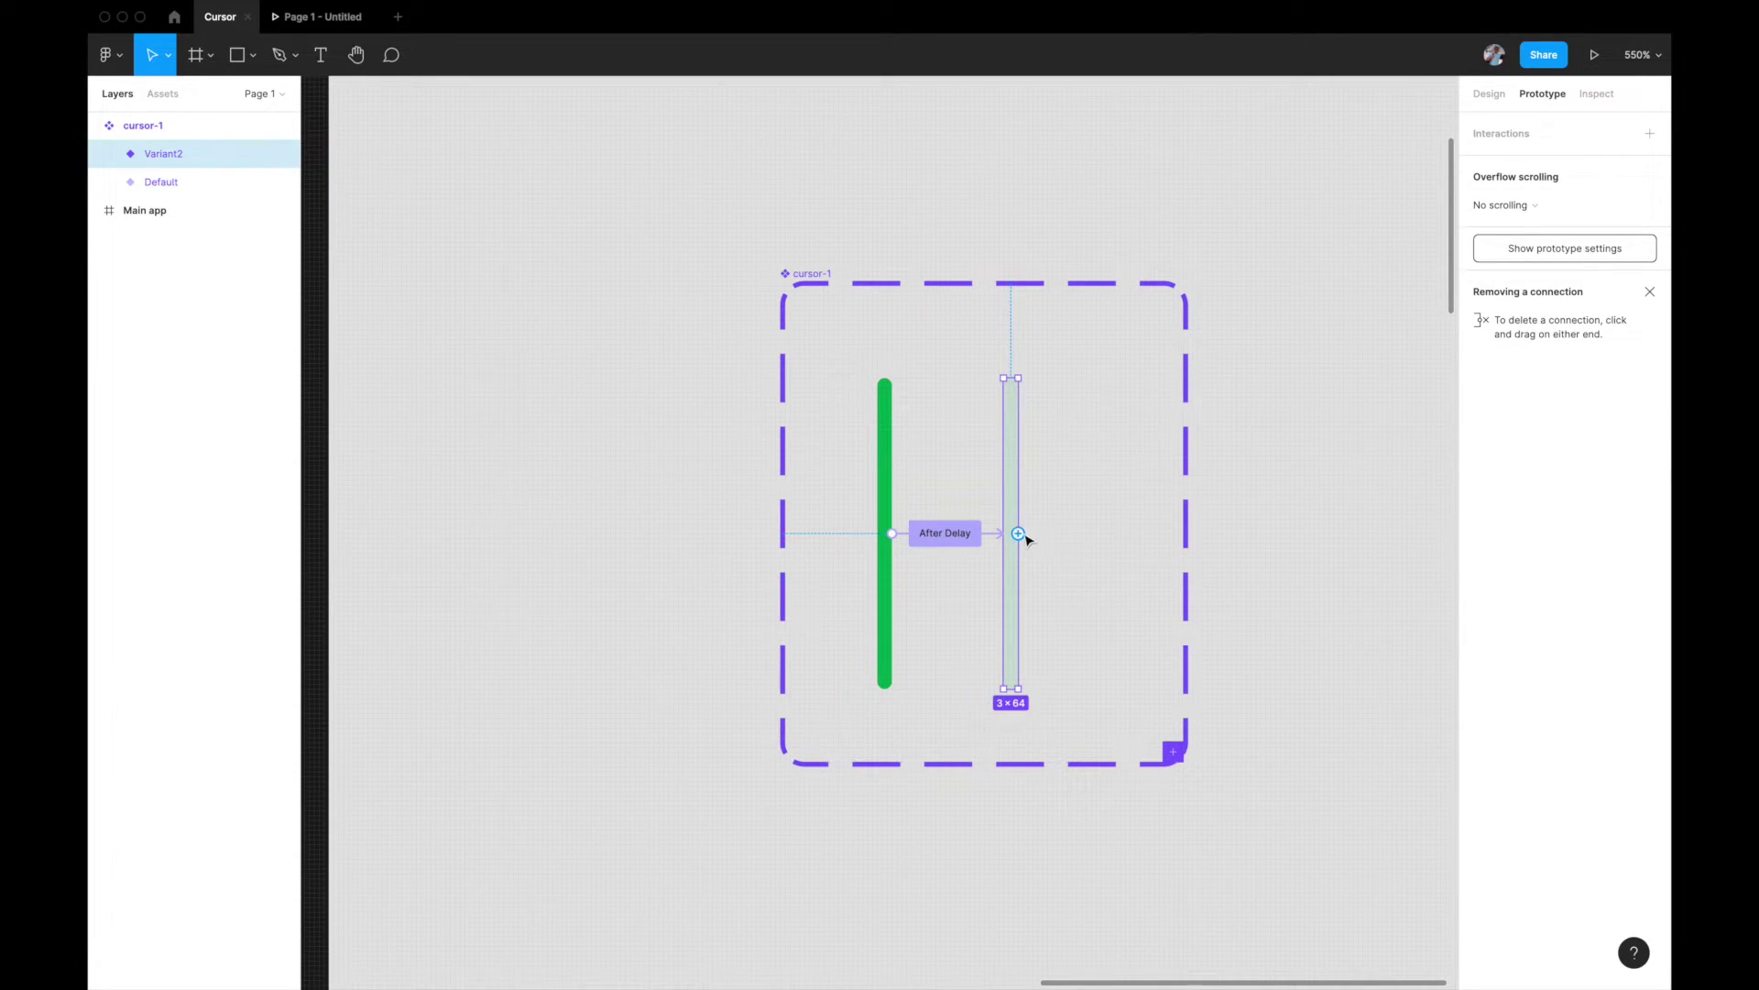
Link Variant2 back to Default with an After delay trigger of 10ms
{"action": "left_click_drag", "start_coordinate": [1020, 534], "coordinate": [888, 575]}
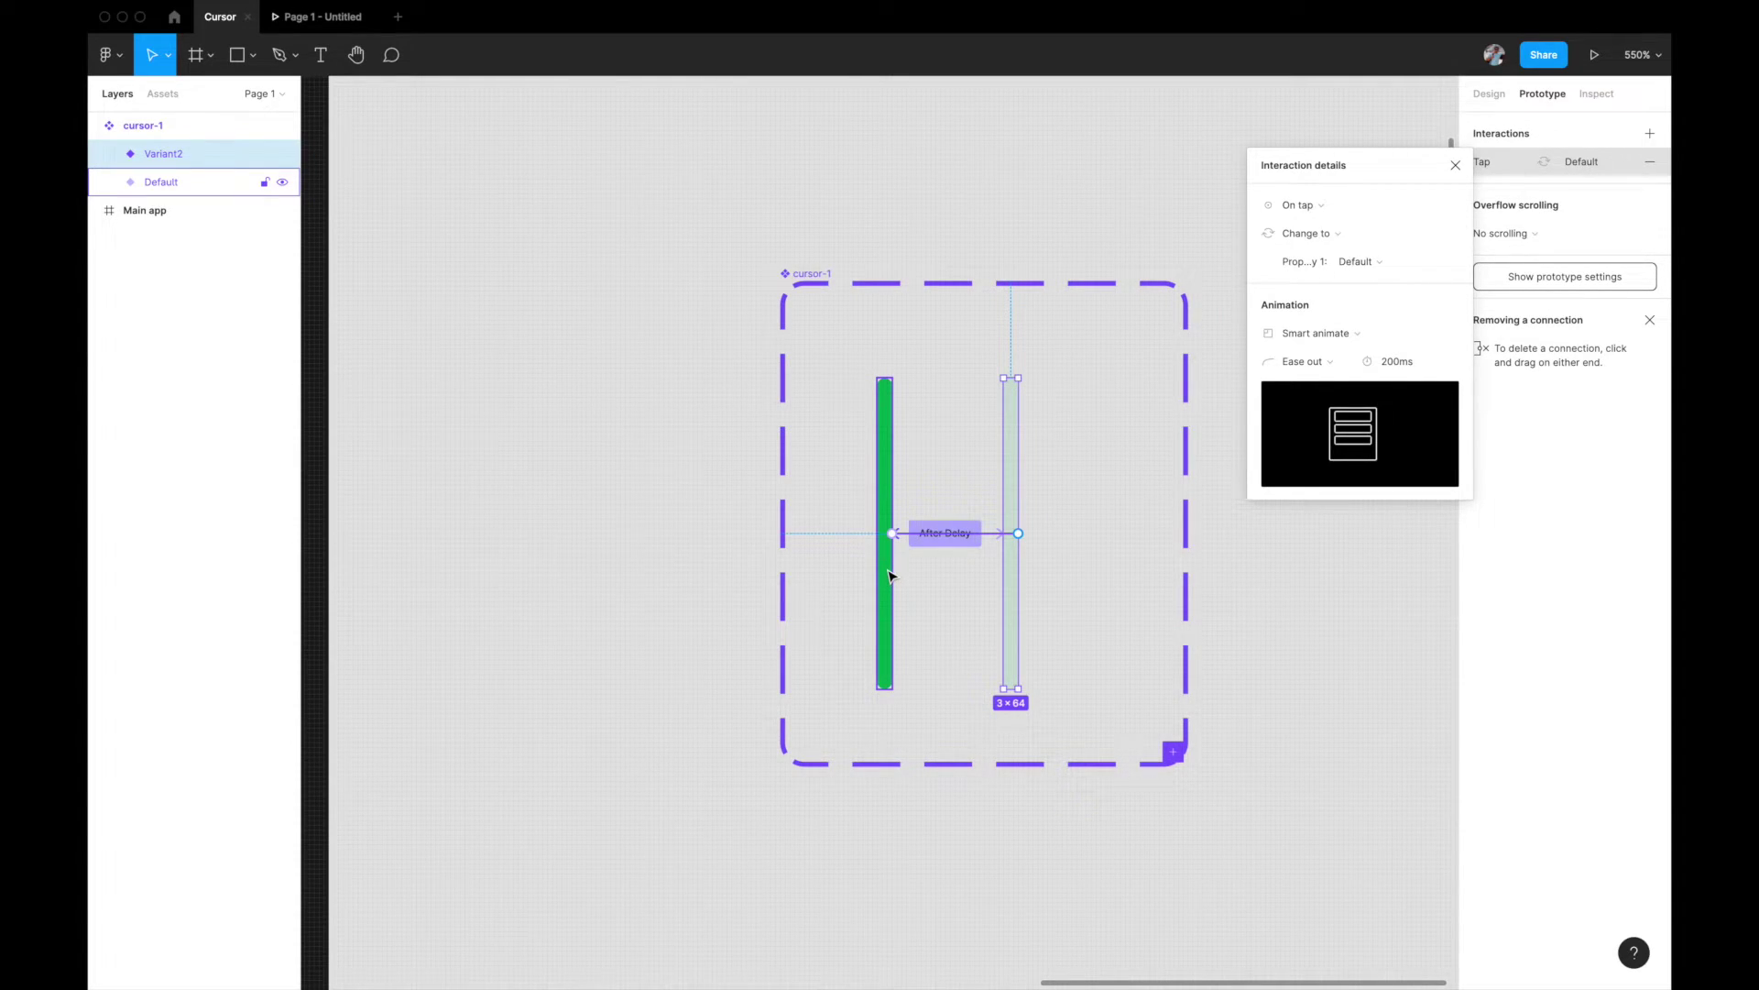
{"action": "left_click", "coordinate": [1302, 206]}
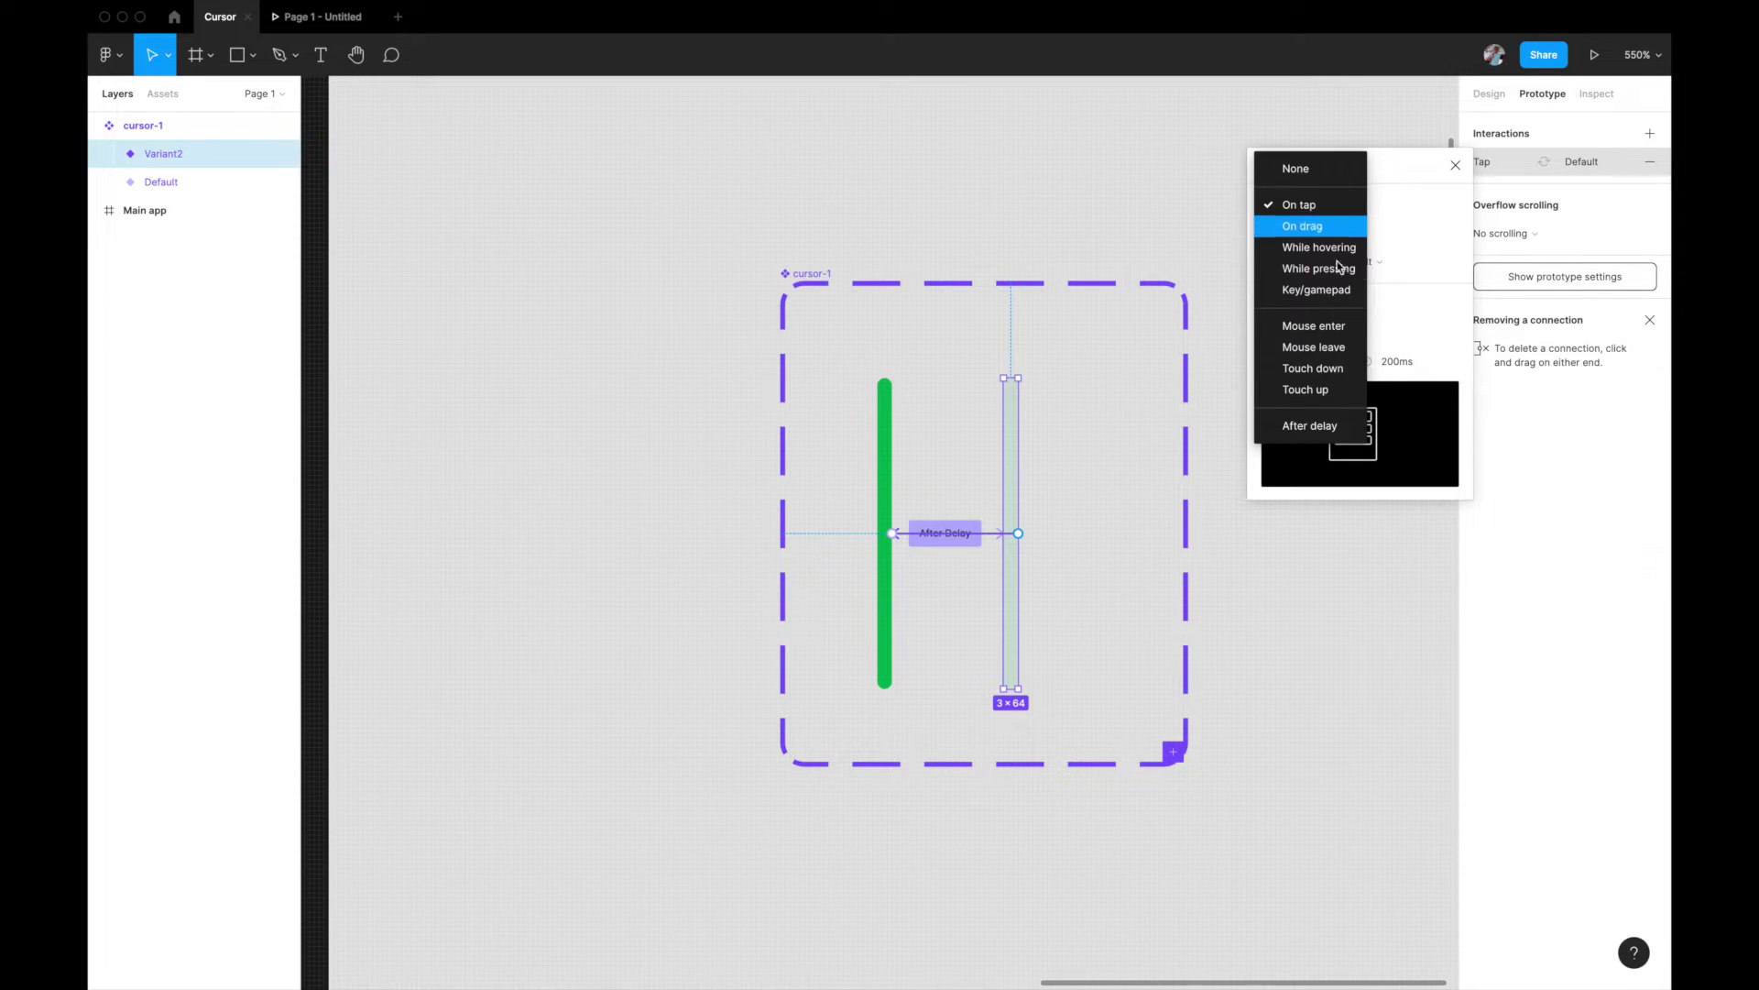
{"action": "left_click", "coordinate": [1311, 424]}
{"action": "left_click", "coordinate": [1397, 207]}
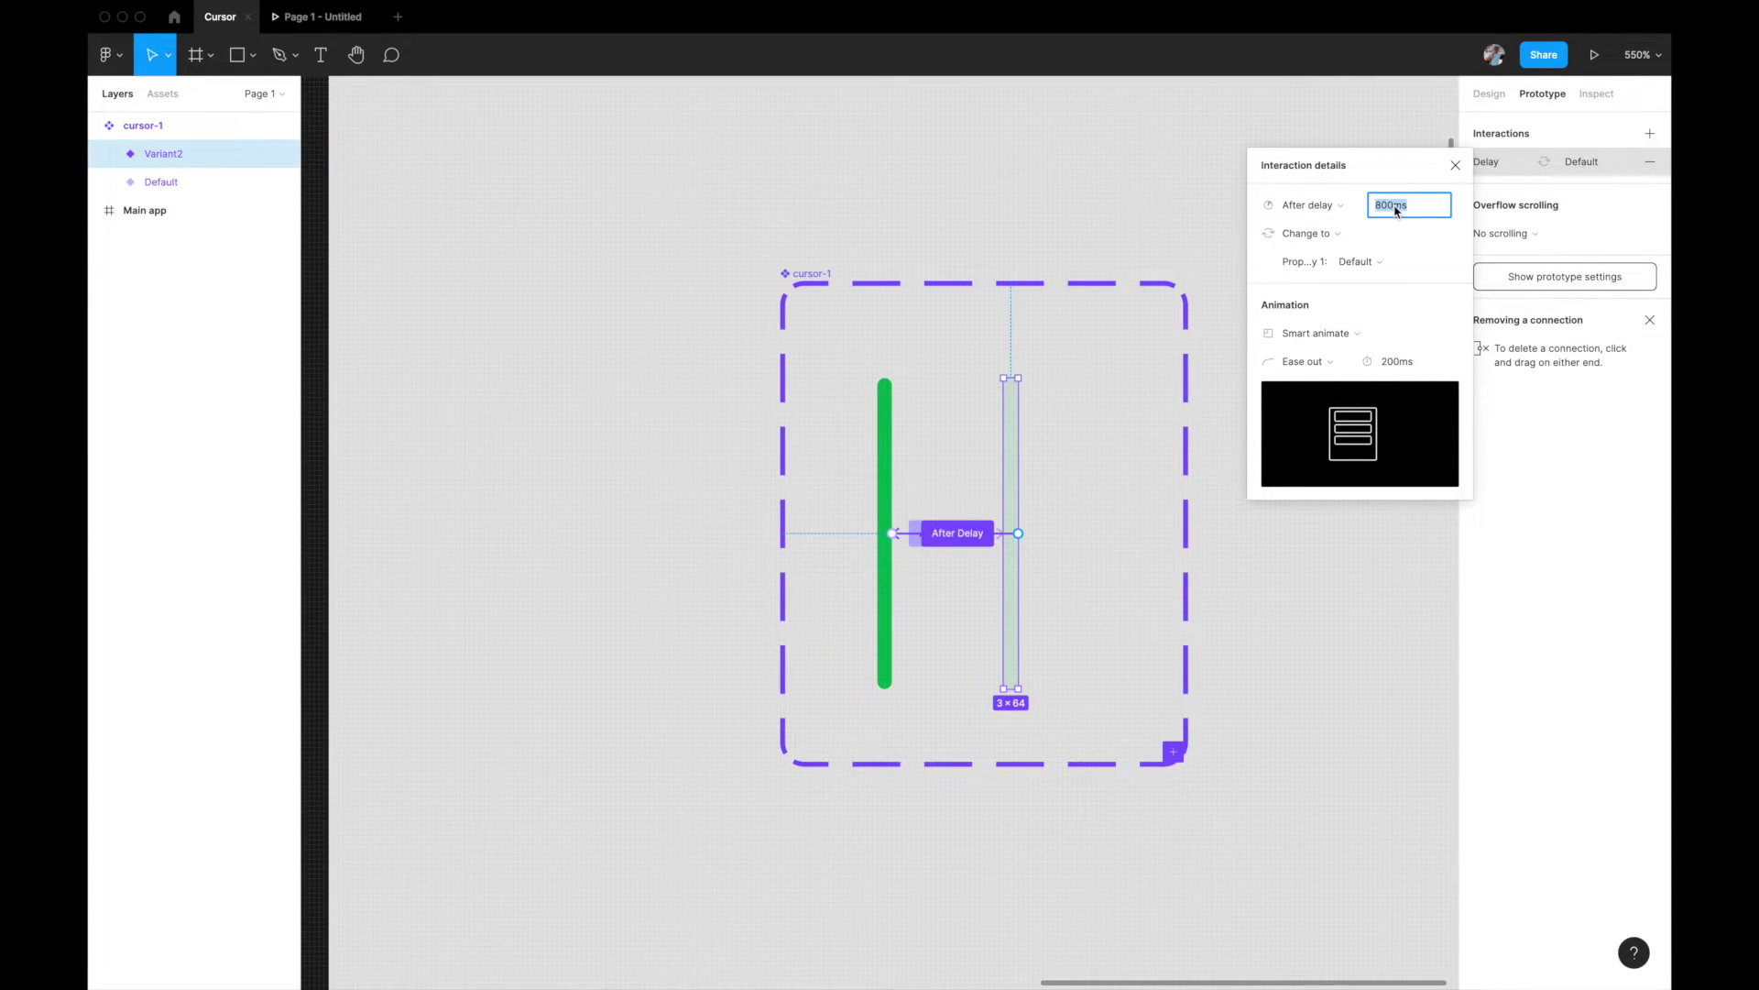
{"action": "type", "text": "10"}
{"action": "left_click", "coordinate": [1456, 165]}
{"action": "left_click", "coordinate": [1298, 176]}
Drag a cursor-1 instance from Assets into the Main app frame beside 'Tokyo, Japan'
{"action": "scroll", "coordinate": [1299, 176], "scroll_direction": "down", "scroll_amount": 5}
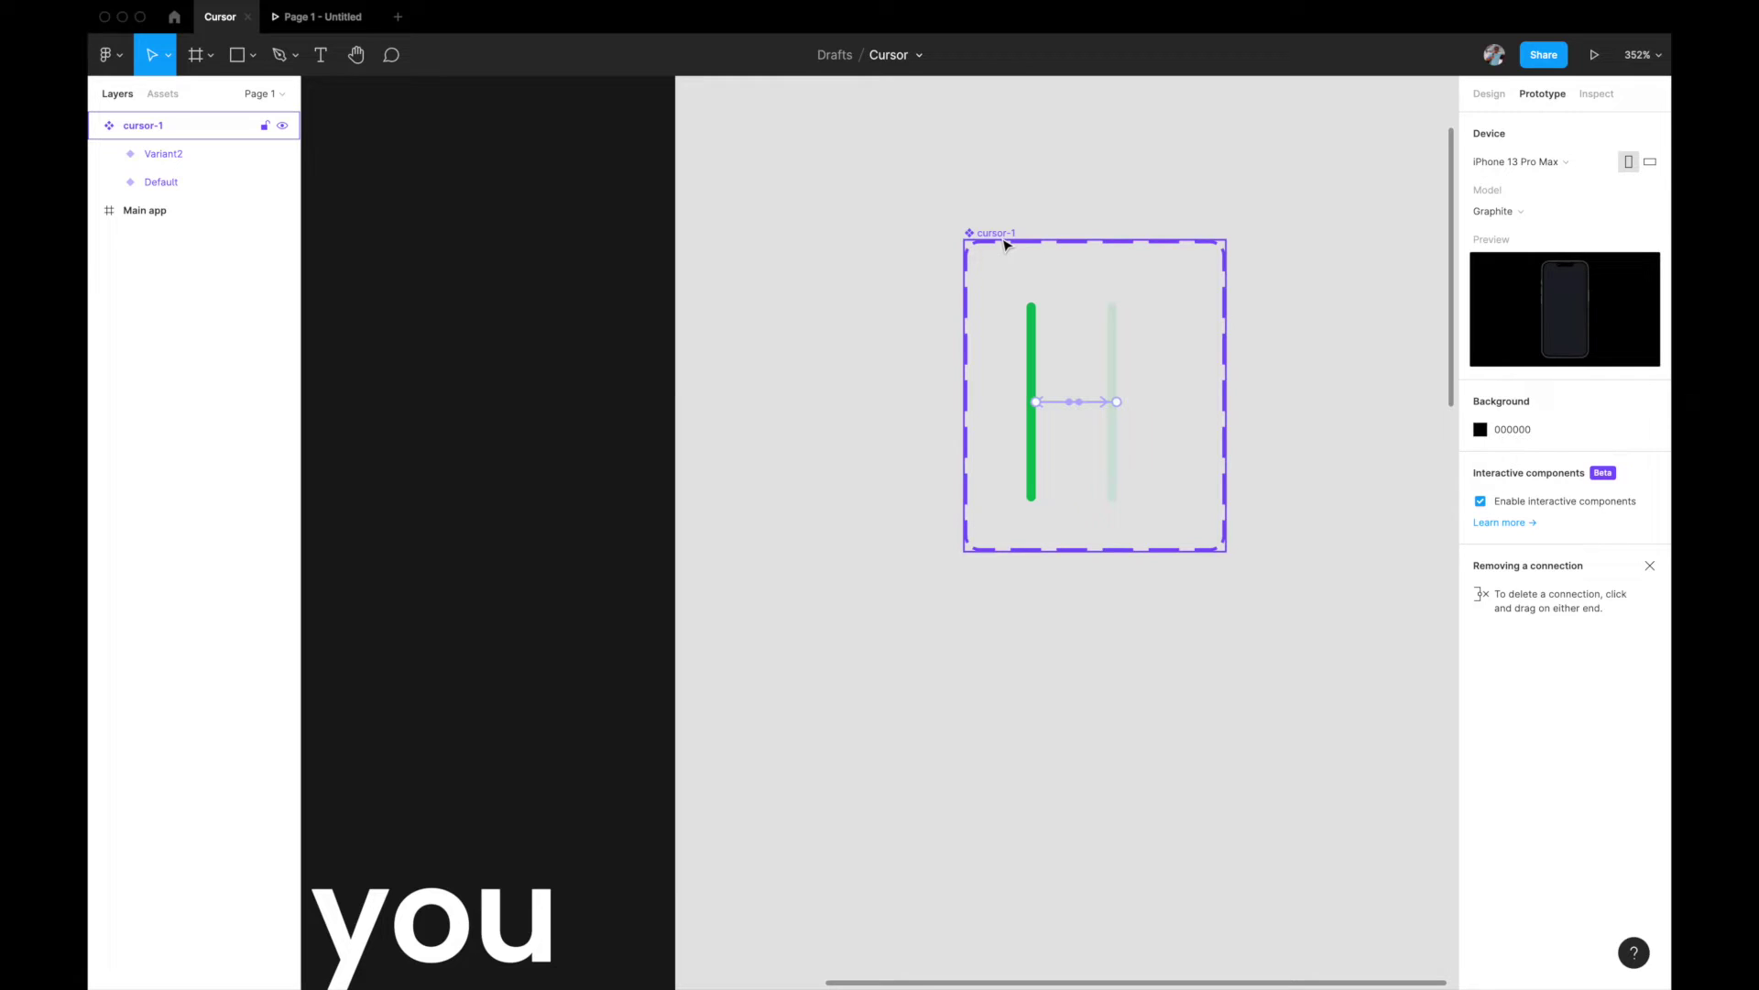
{"action": "scroll", "coordinate": [1005, 245], "scroll_direction": "down", "scroll_amount": 5}
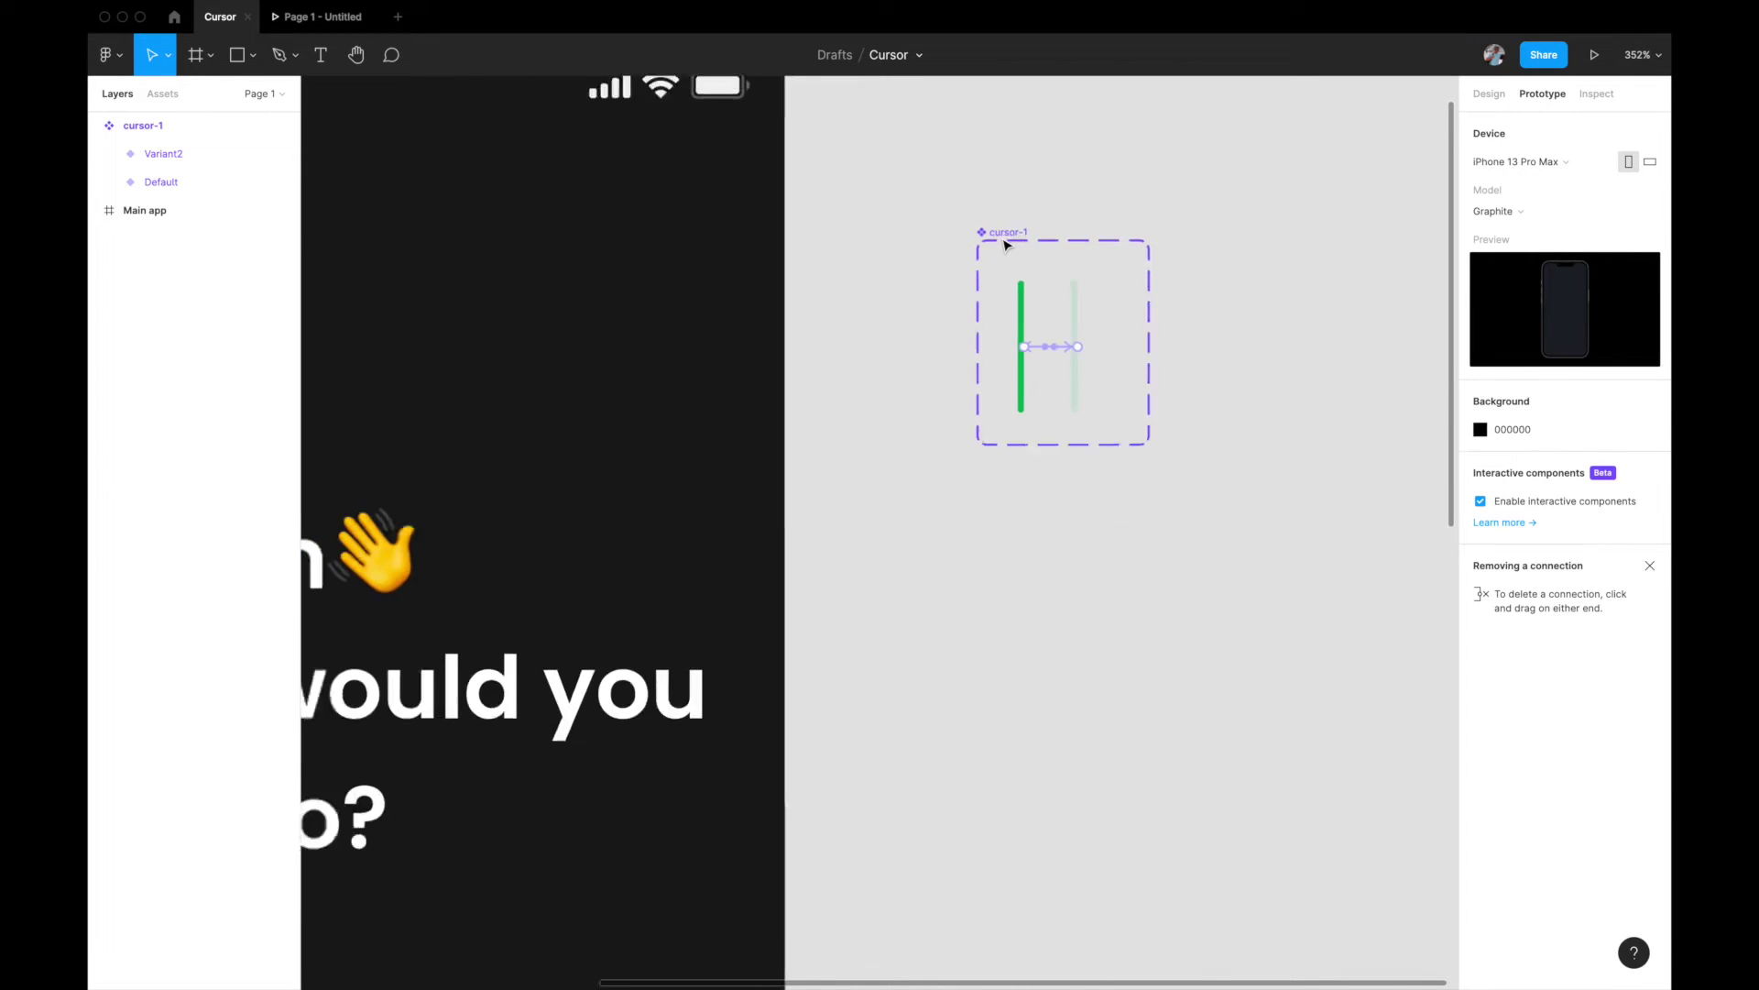
{"action": "left_click", "coordinate": [158, 98]}
{"action": "left_click", "coordinate": [1487, 97]}
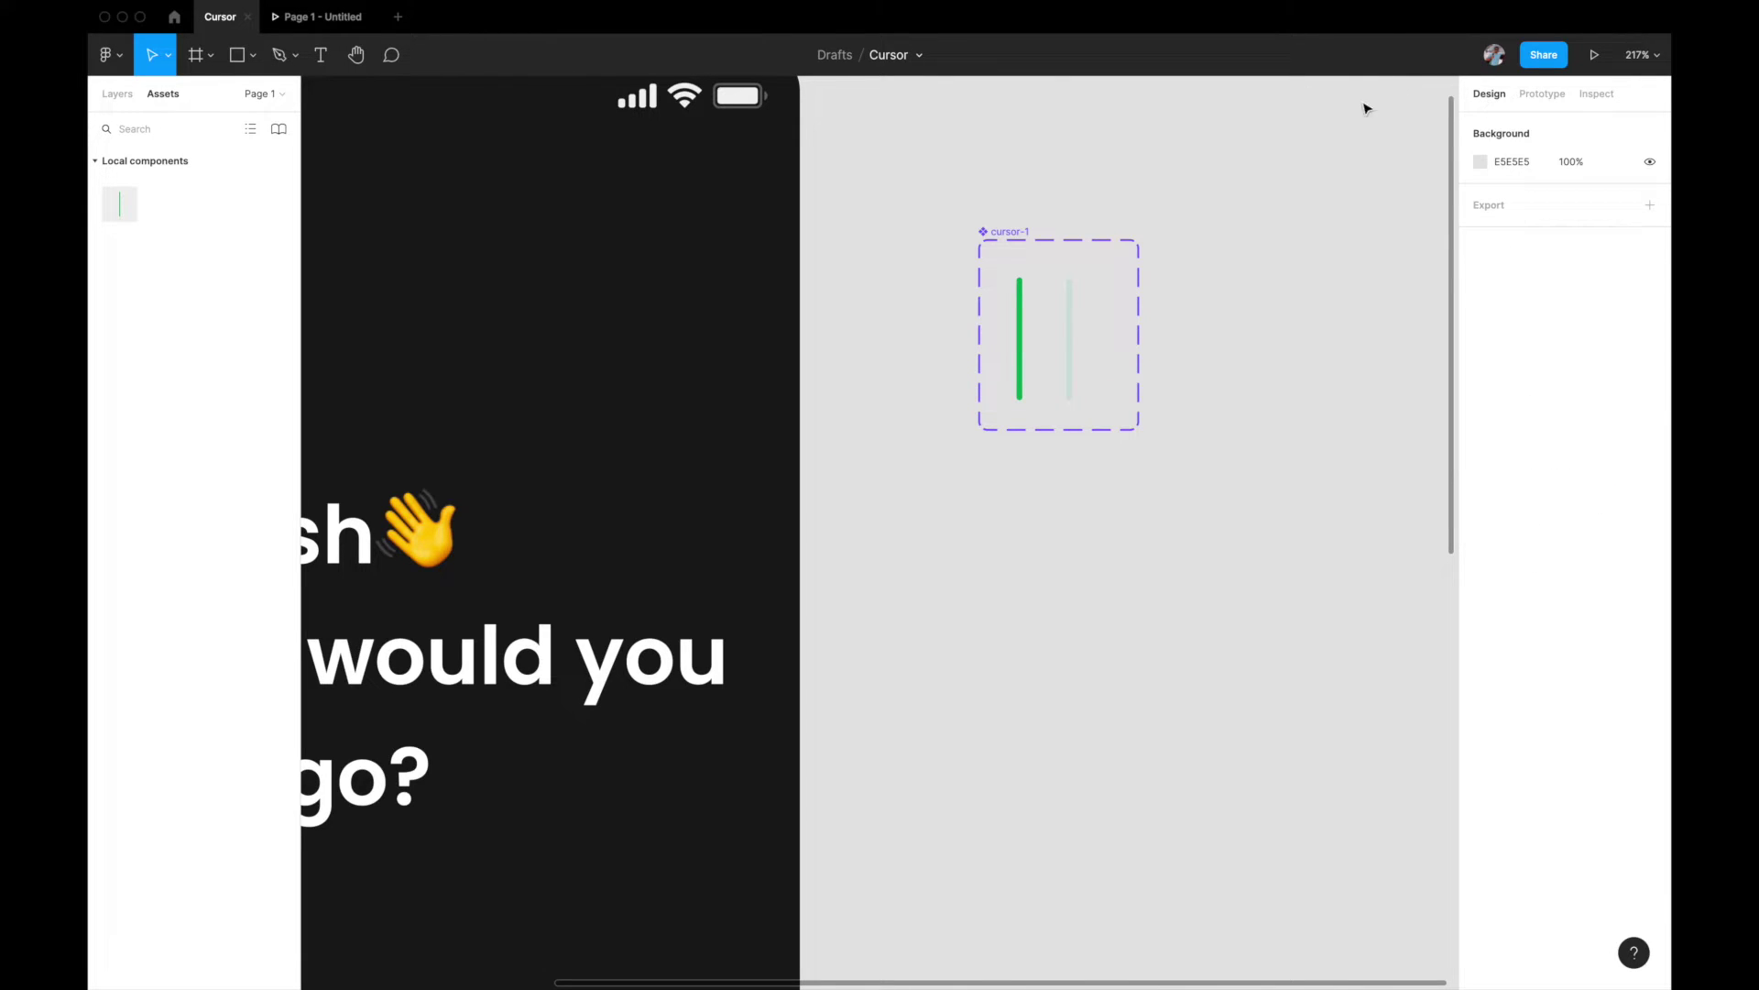
{"action": "scroll", "coordinate": [608, 341], "scroll_direction": "down", "scroll_amount": 5}
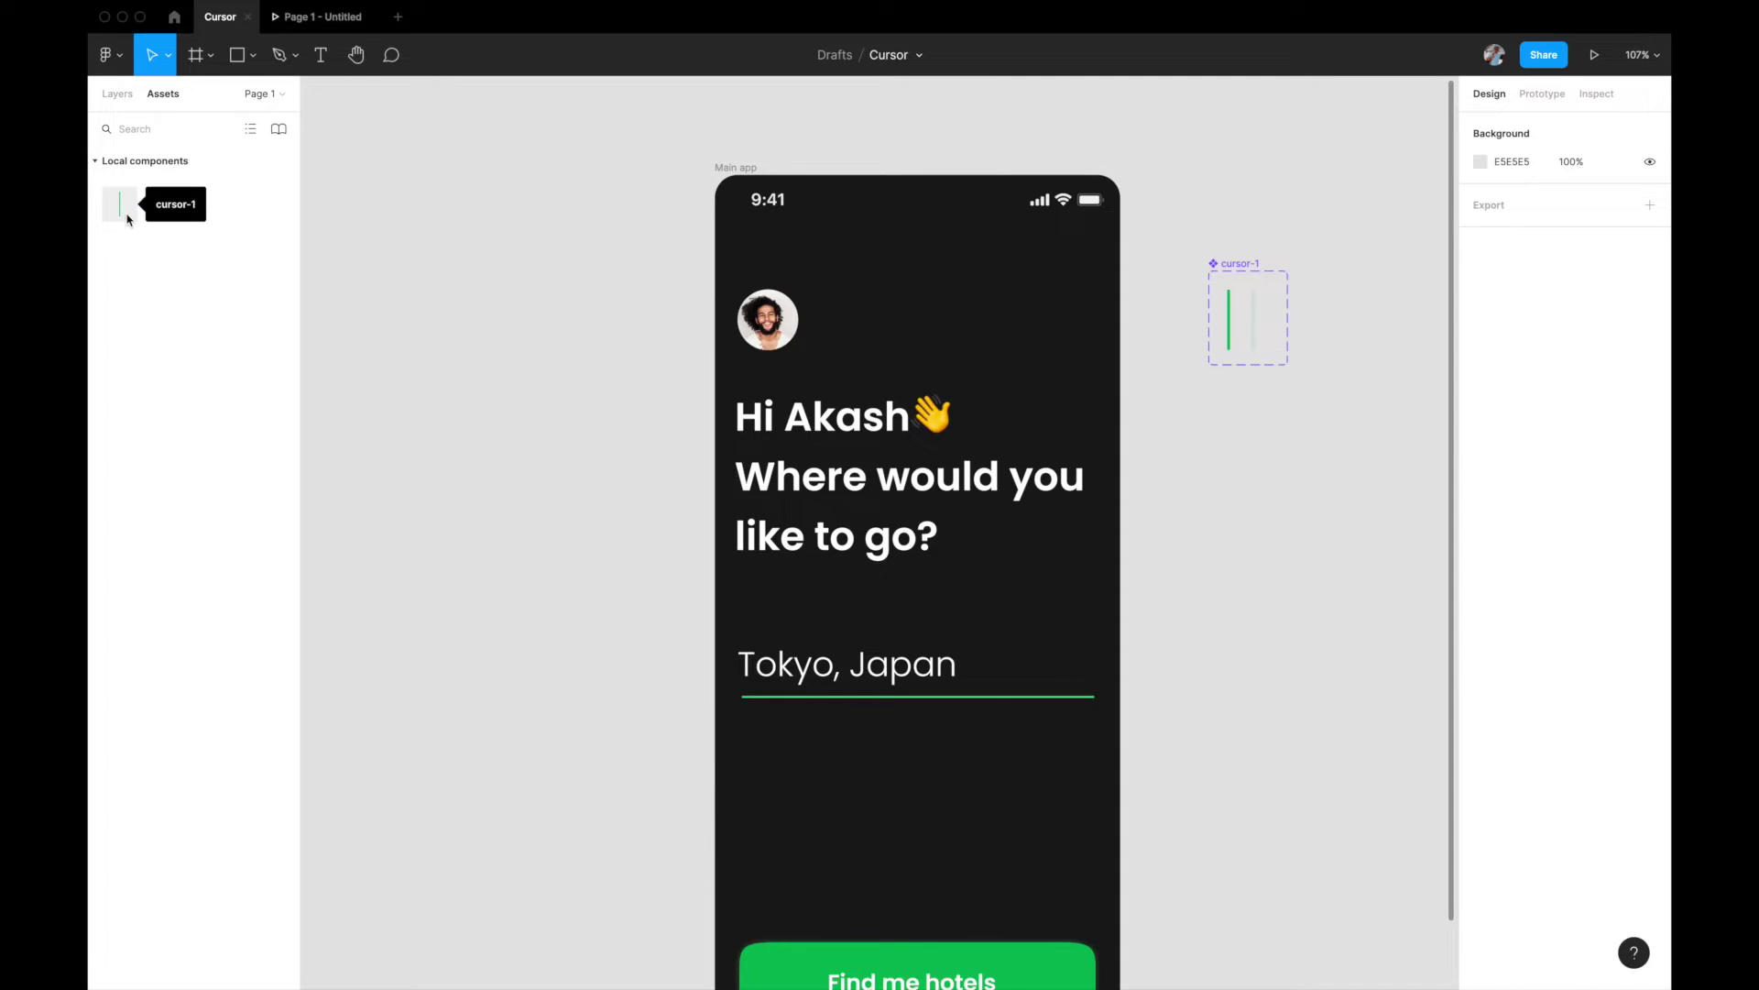
{"action": "scroll", "coordinate": [475, 431], "scroll_direction": "down", "scroll_amount": 3}
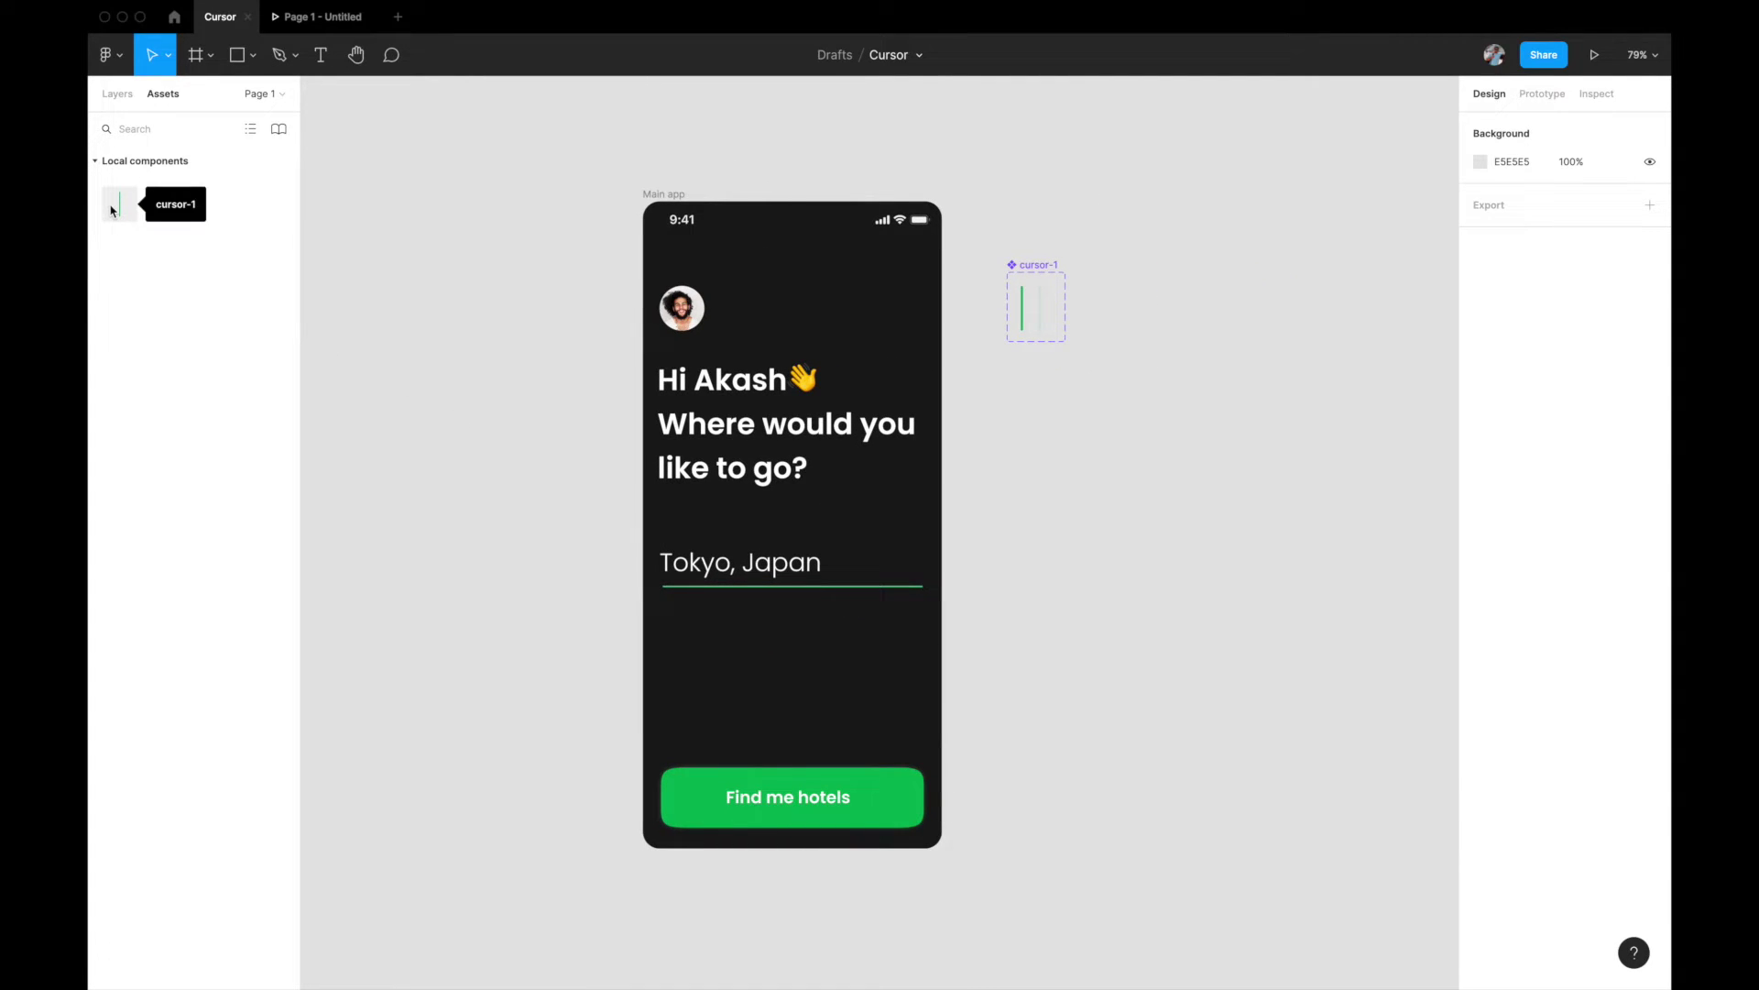
{"action": "left_click_drag", "start_coordinate": [102, 212], "coordinate": [833, 565]}
{"action": "scroll", "coordinate": [802, 561], "scroll_direction": "up", "scroll_amount": 5}
Nudge the cursor instance left so it touches 'Japan'
{"action": "left_click", "coordinate": [1170, 550]}
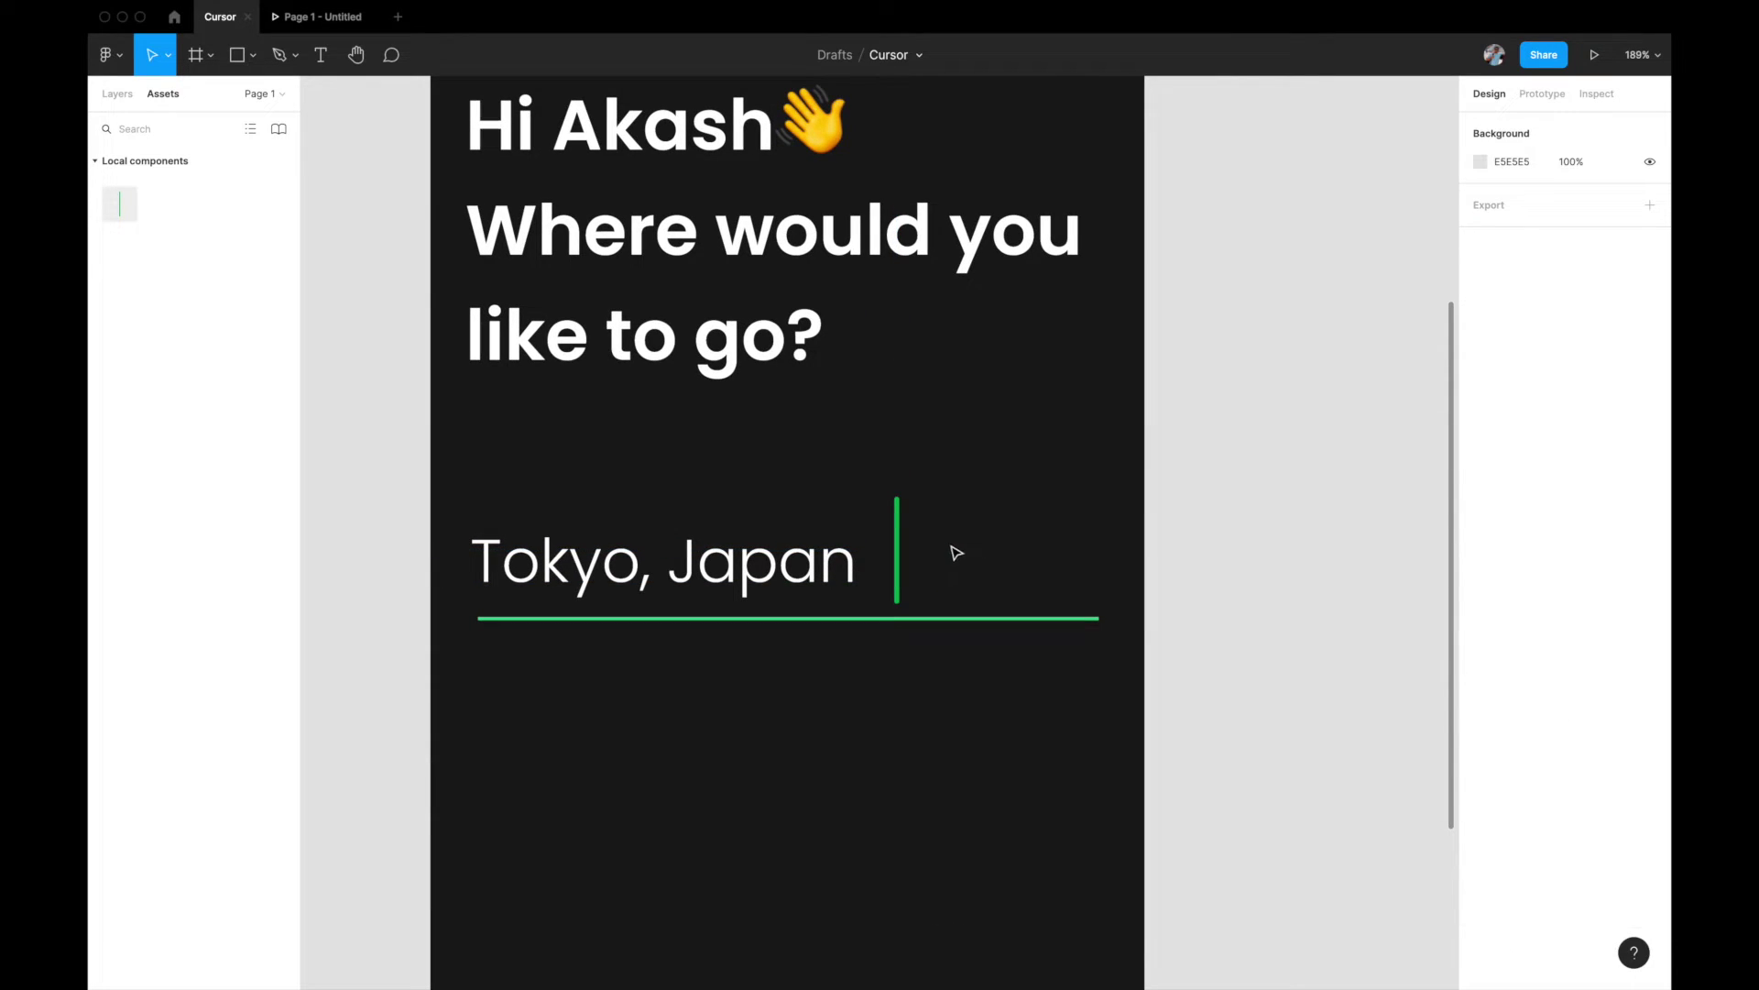
{"action": "left_click", "coordinate": [898, 551]}
{"action": "key", "text": "shift+Left"}
{"action": "key", "text": "Left"}
{"action": "key", "text": "Left"}
{"action": "key", "text": "Left"}
{"action": "key", "text": "Left"}
{"action": "key", "text": "Left"}
{"action": "key", "text": "Left"}
{"action": "key", "text": "Left"}
{"action": "key", "text": "Down"}
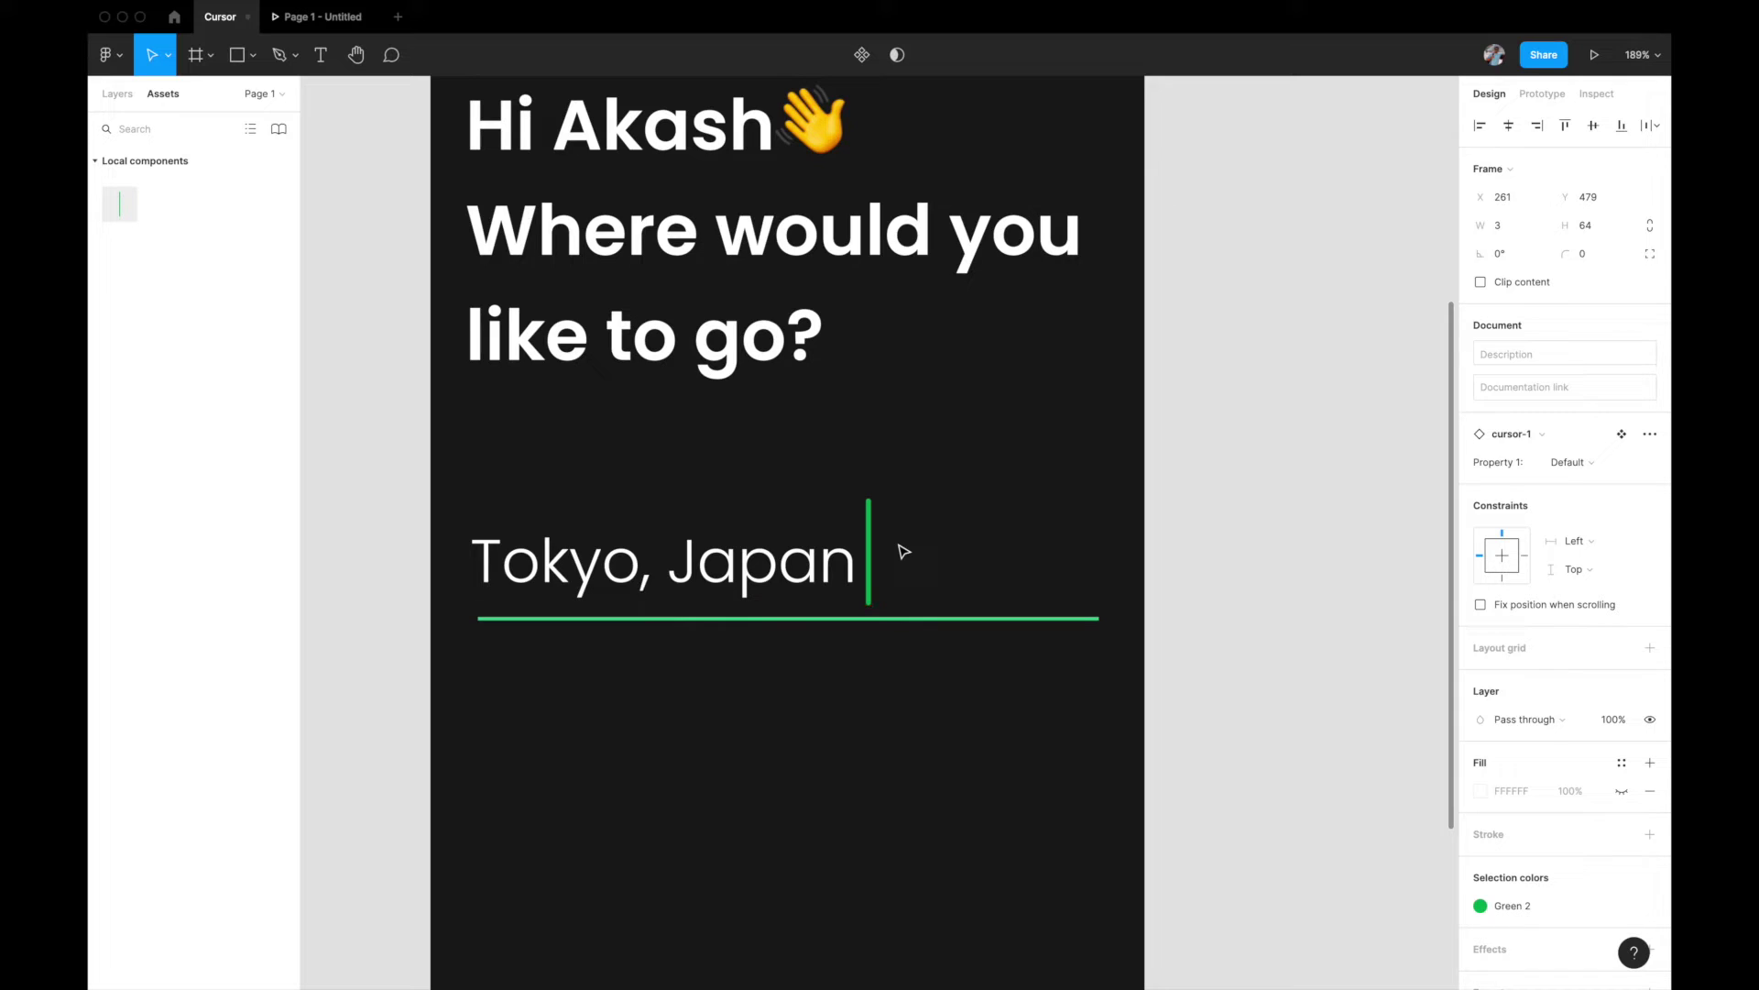
{"action": "scroll", "coordinate": [963, 568], "scroll_direction": "down", "scroll_amount": 5}
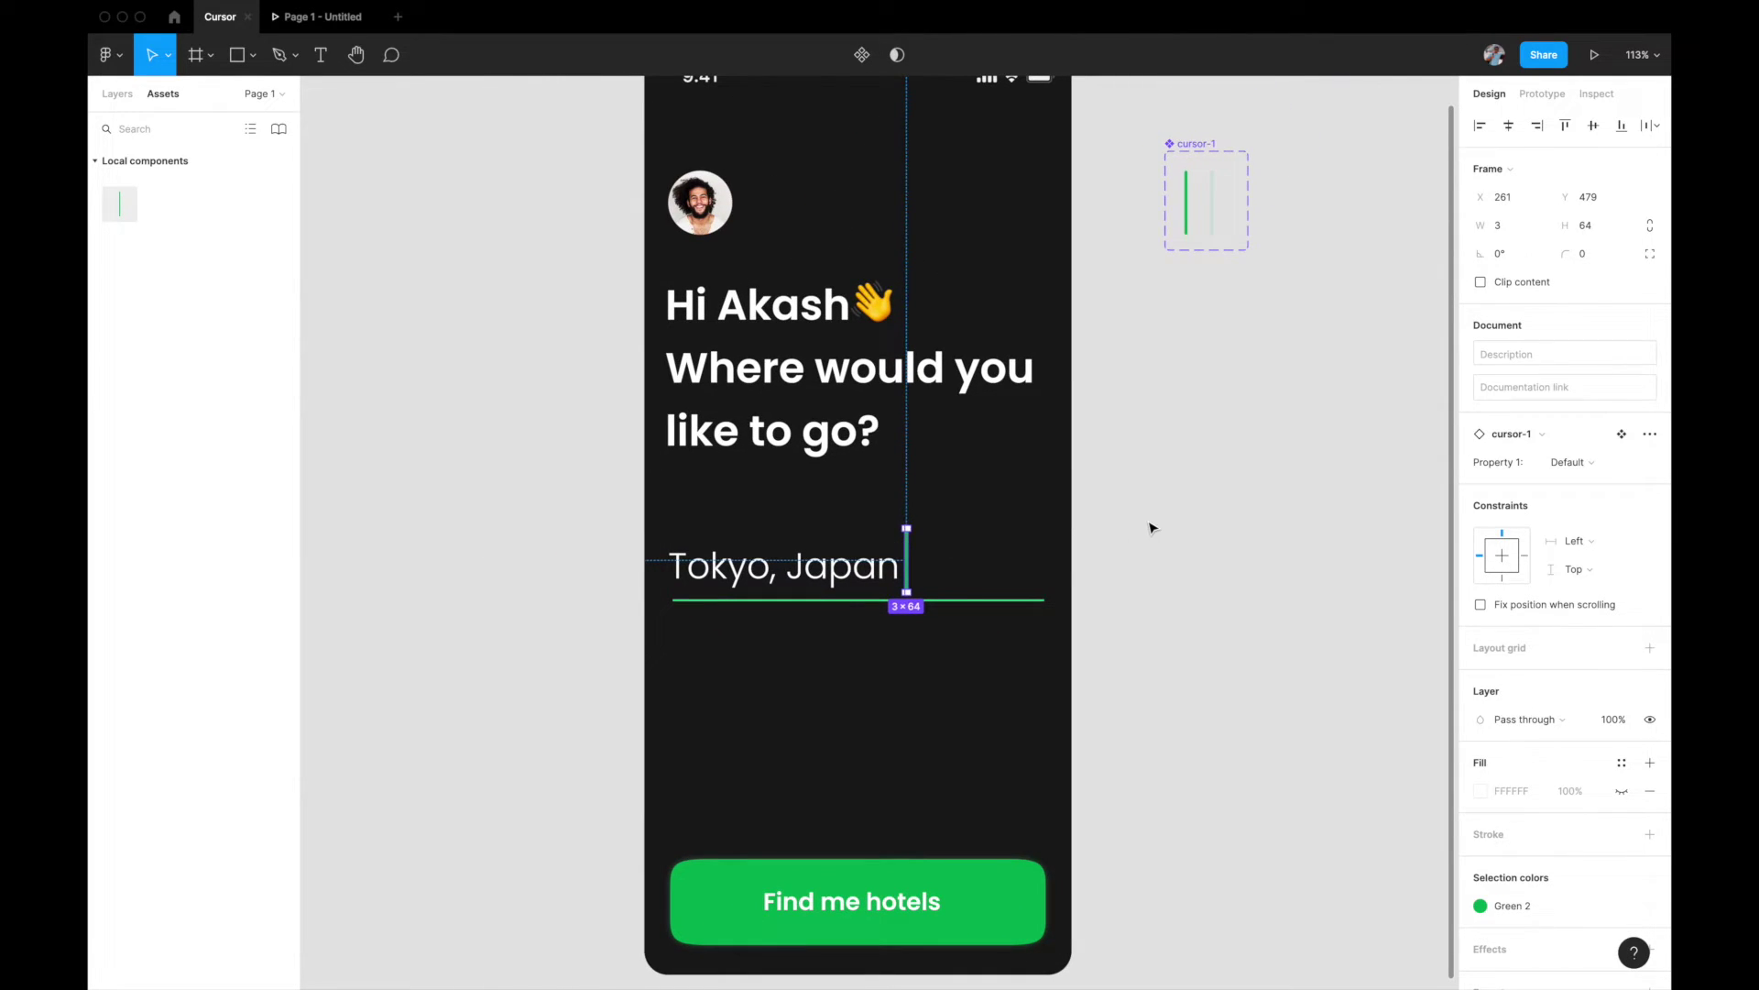
{"action": "left_click", "coordinate": [1152, 528]}
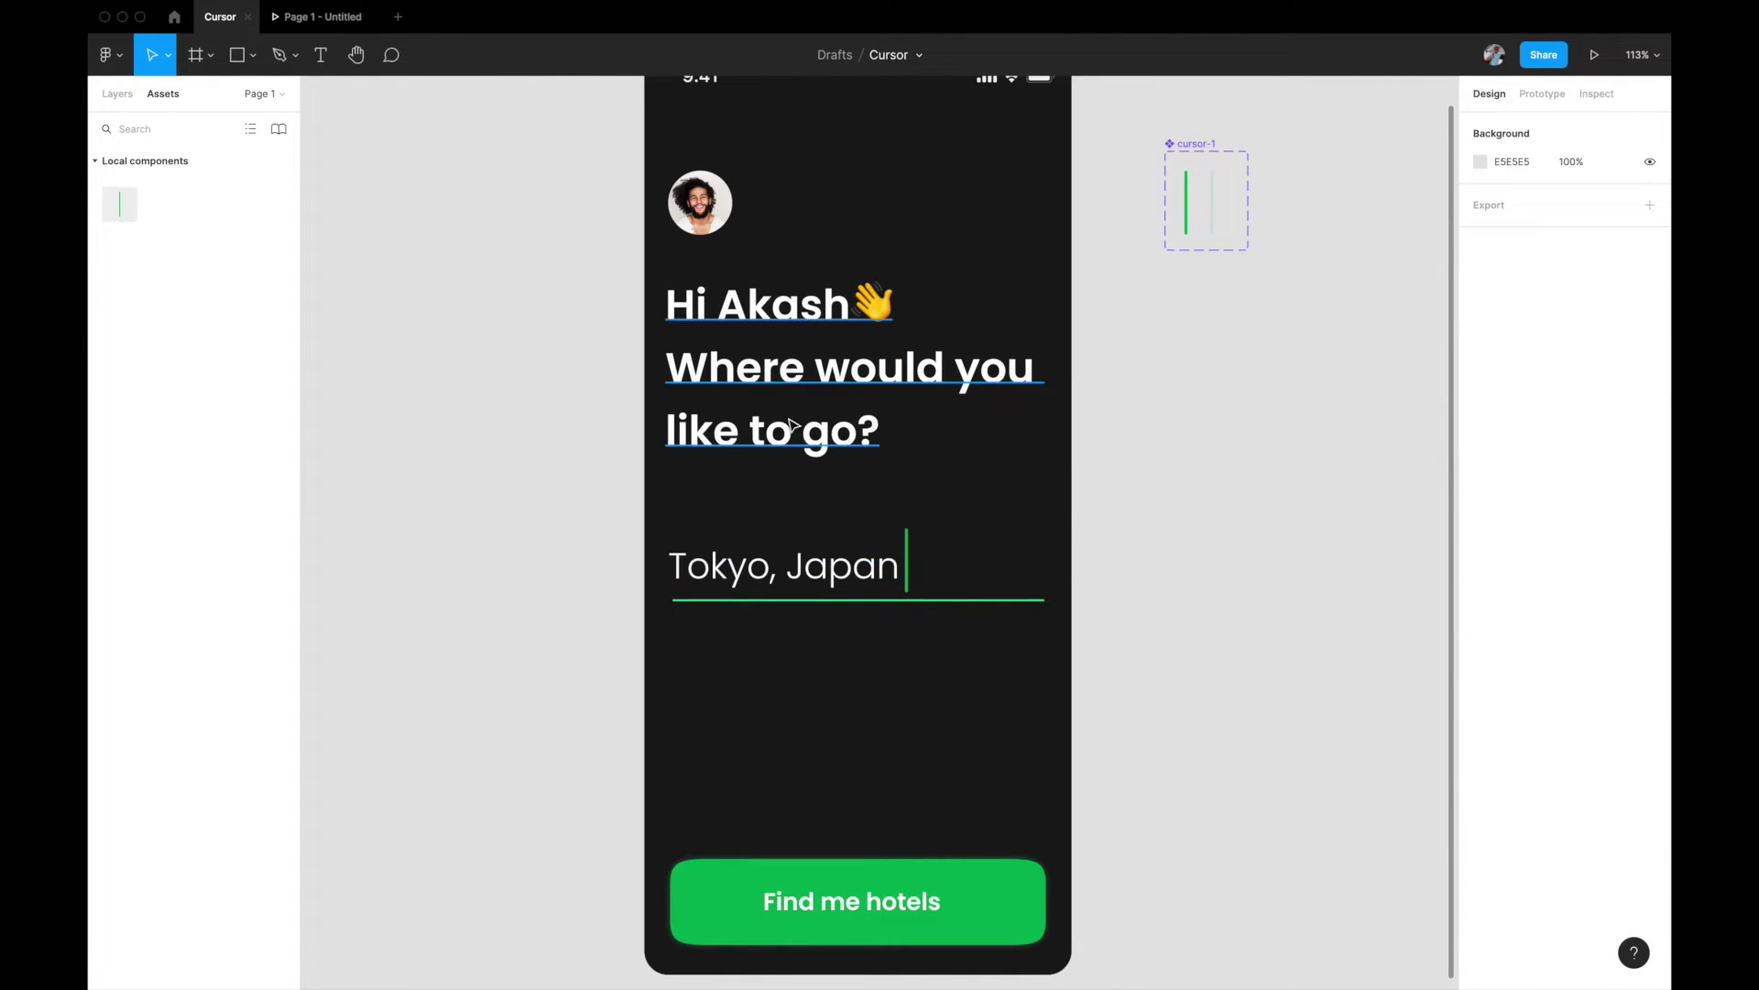
Preview the Main app frame in presentation view
{"action": "scroll", "coordinate": [637, 550], "scroll_direction": "down", "scroll_amount": 3}
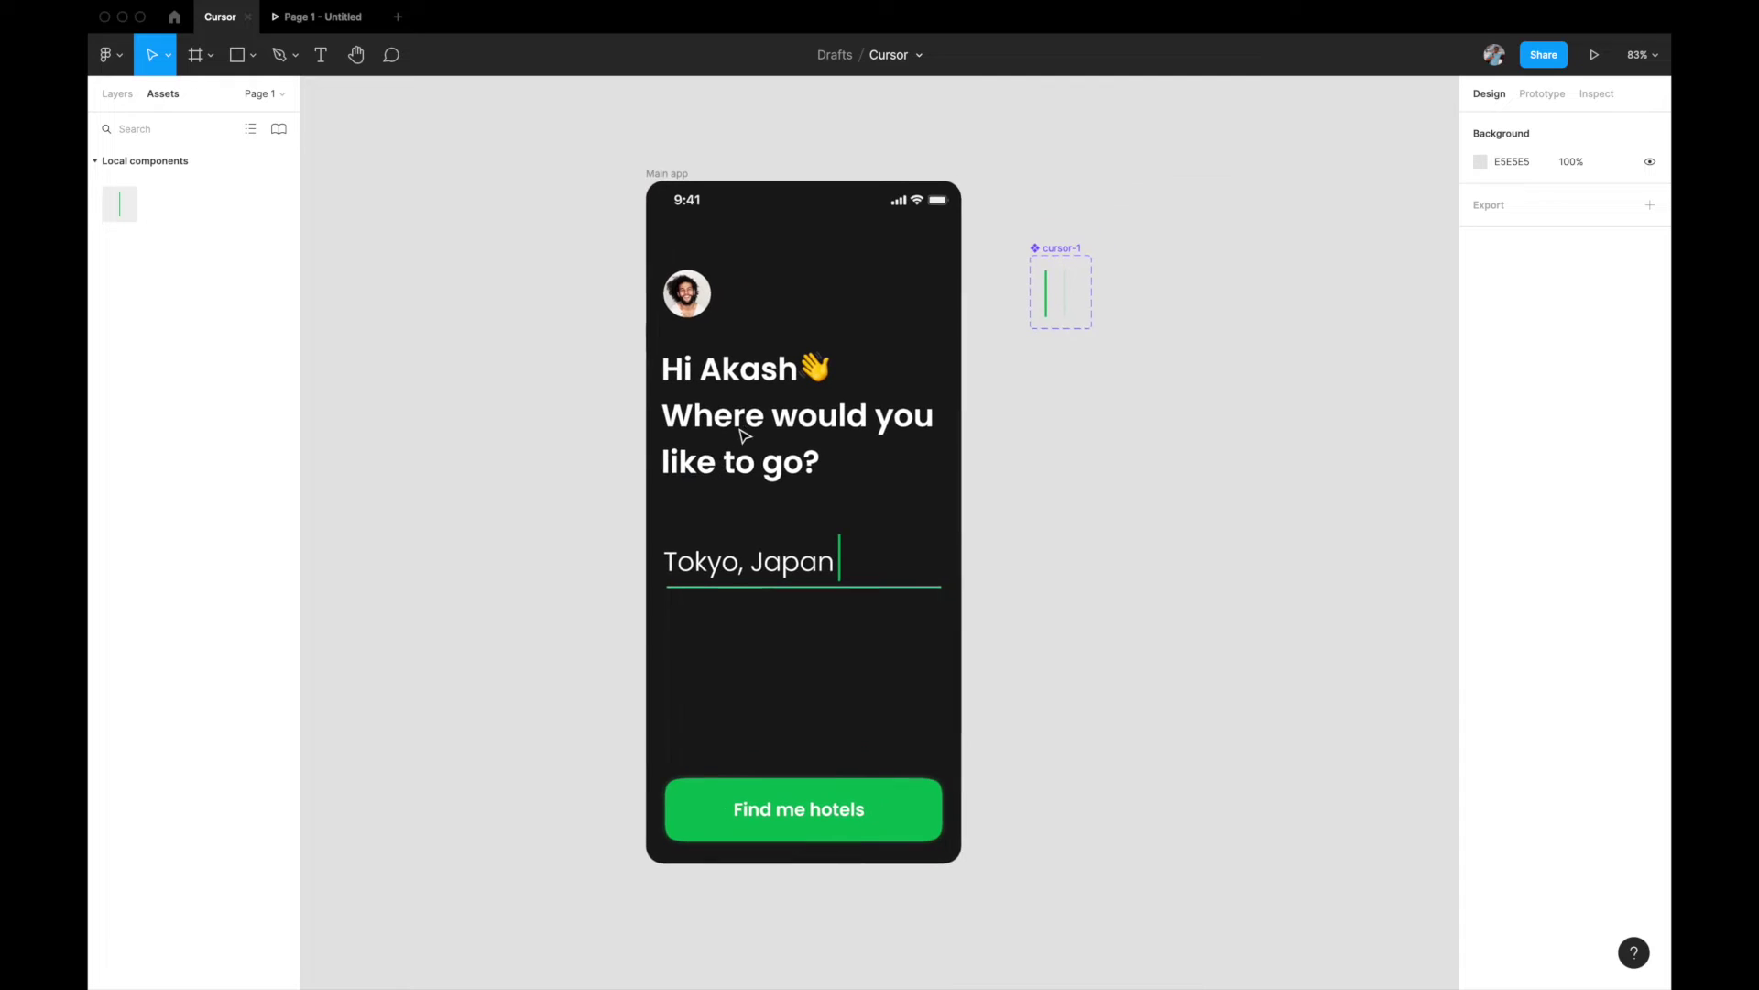
{"action": "left_click", "coordinate": [652, 174]}
{"action": "left_click", "coordinate": [1592, 57]}
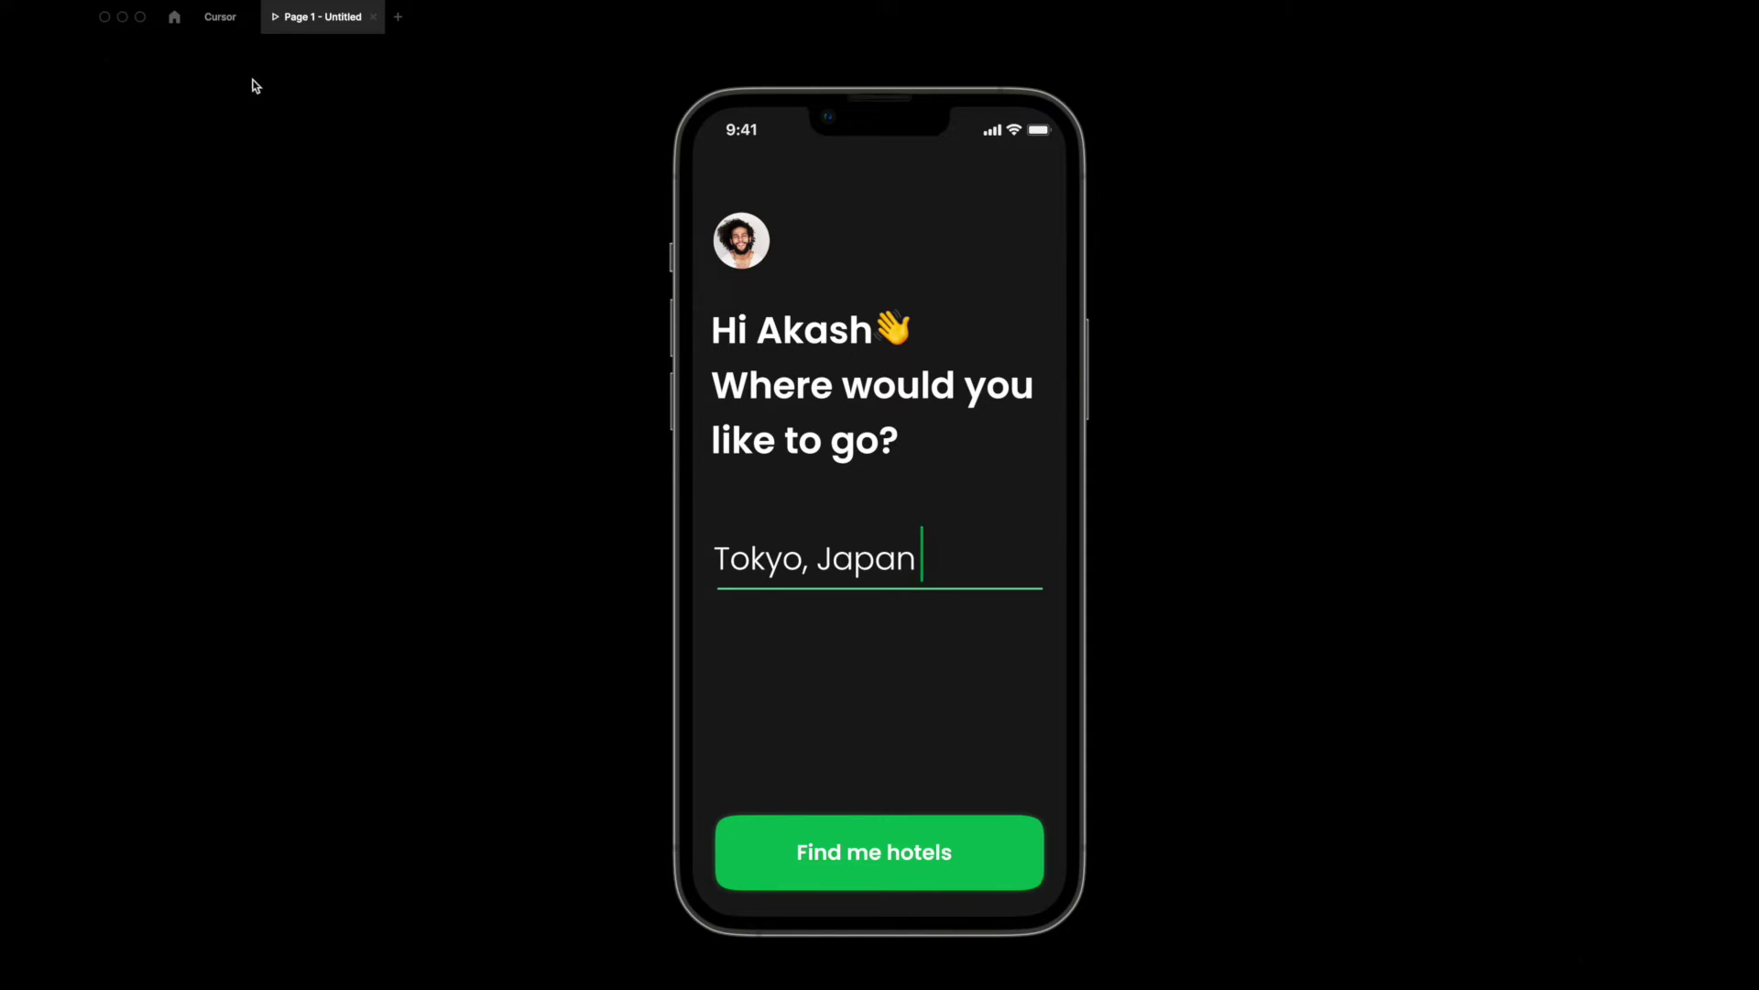
Leave the preview and return to editing the Cursor file
{"action": "left_click", "coordinate": [220, 17]}
Change the Default-to-Variant2 Smart animate duration to 400ms
{"action": "scroll", "coordinate": [1068, 220], "scroll_direction": "up", "scroll_amount": 5}
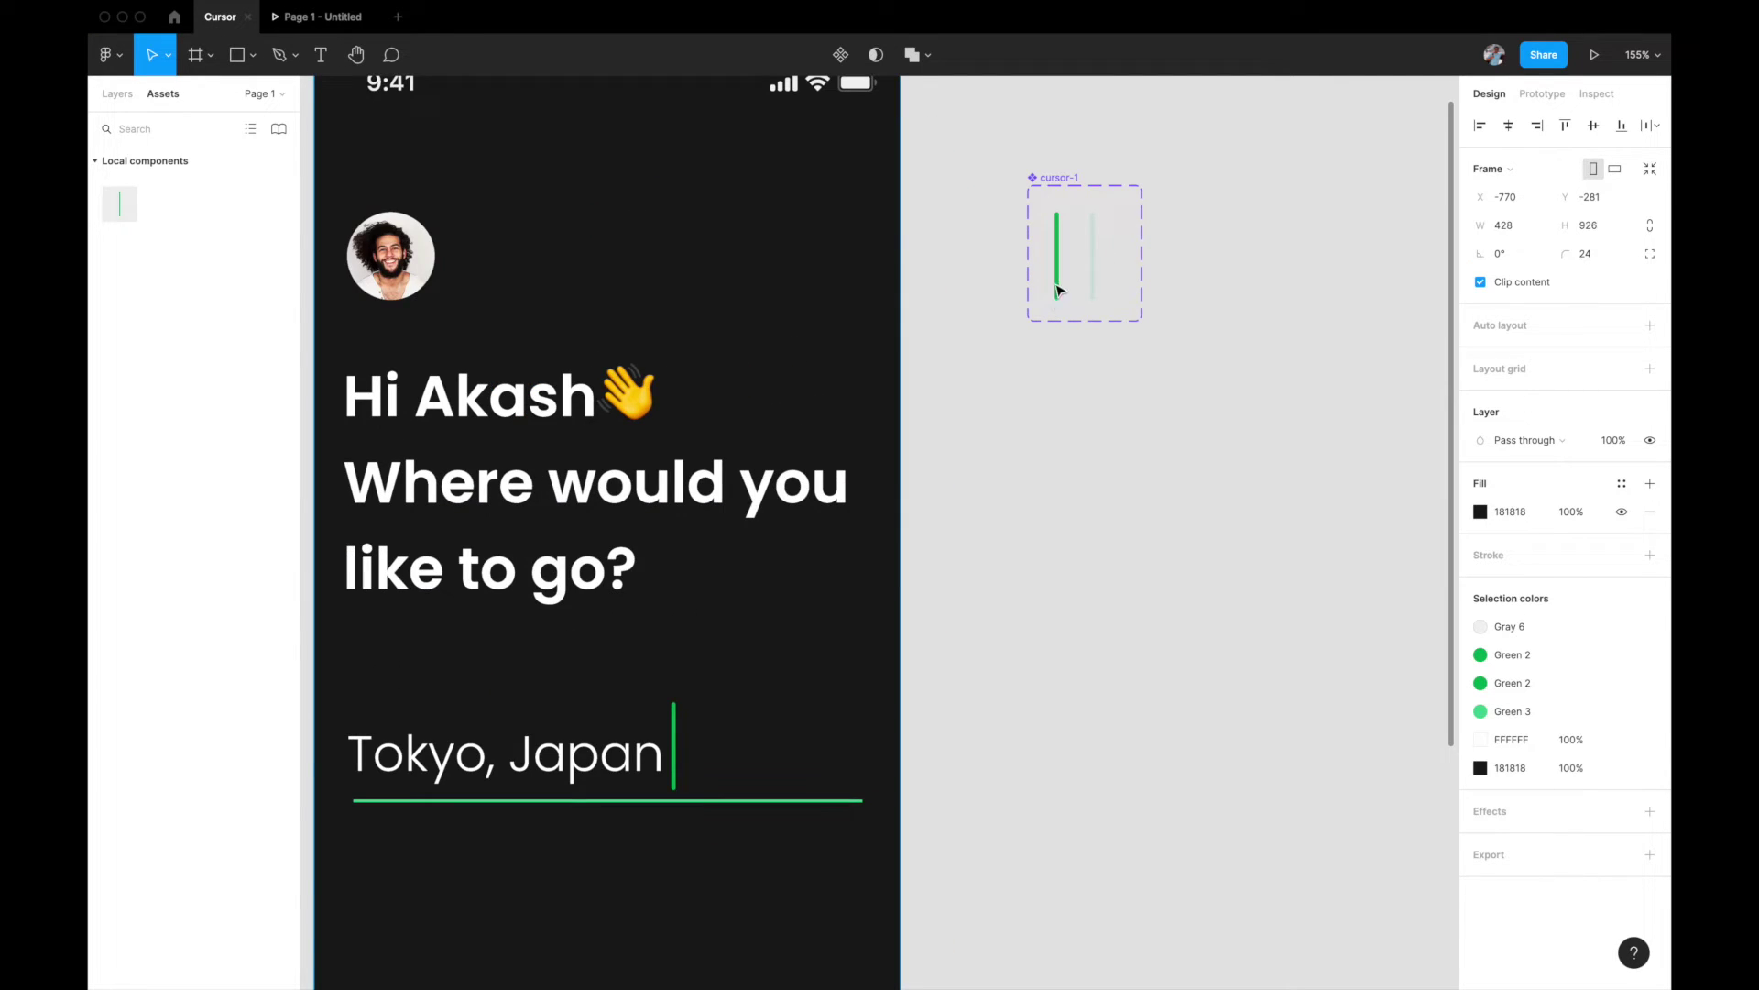
{"action": "left_click", "coordinate": [1060, 279]}
{"action": "scroll", "coordinate": [1060, 279], "scroll_direction": "up", "scroll_amount": 2}
{"action": "scroll", "coordinate": [1060, 279], "scroll_direction": "right", "scroll_amount": 1}
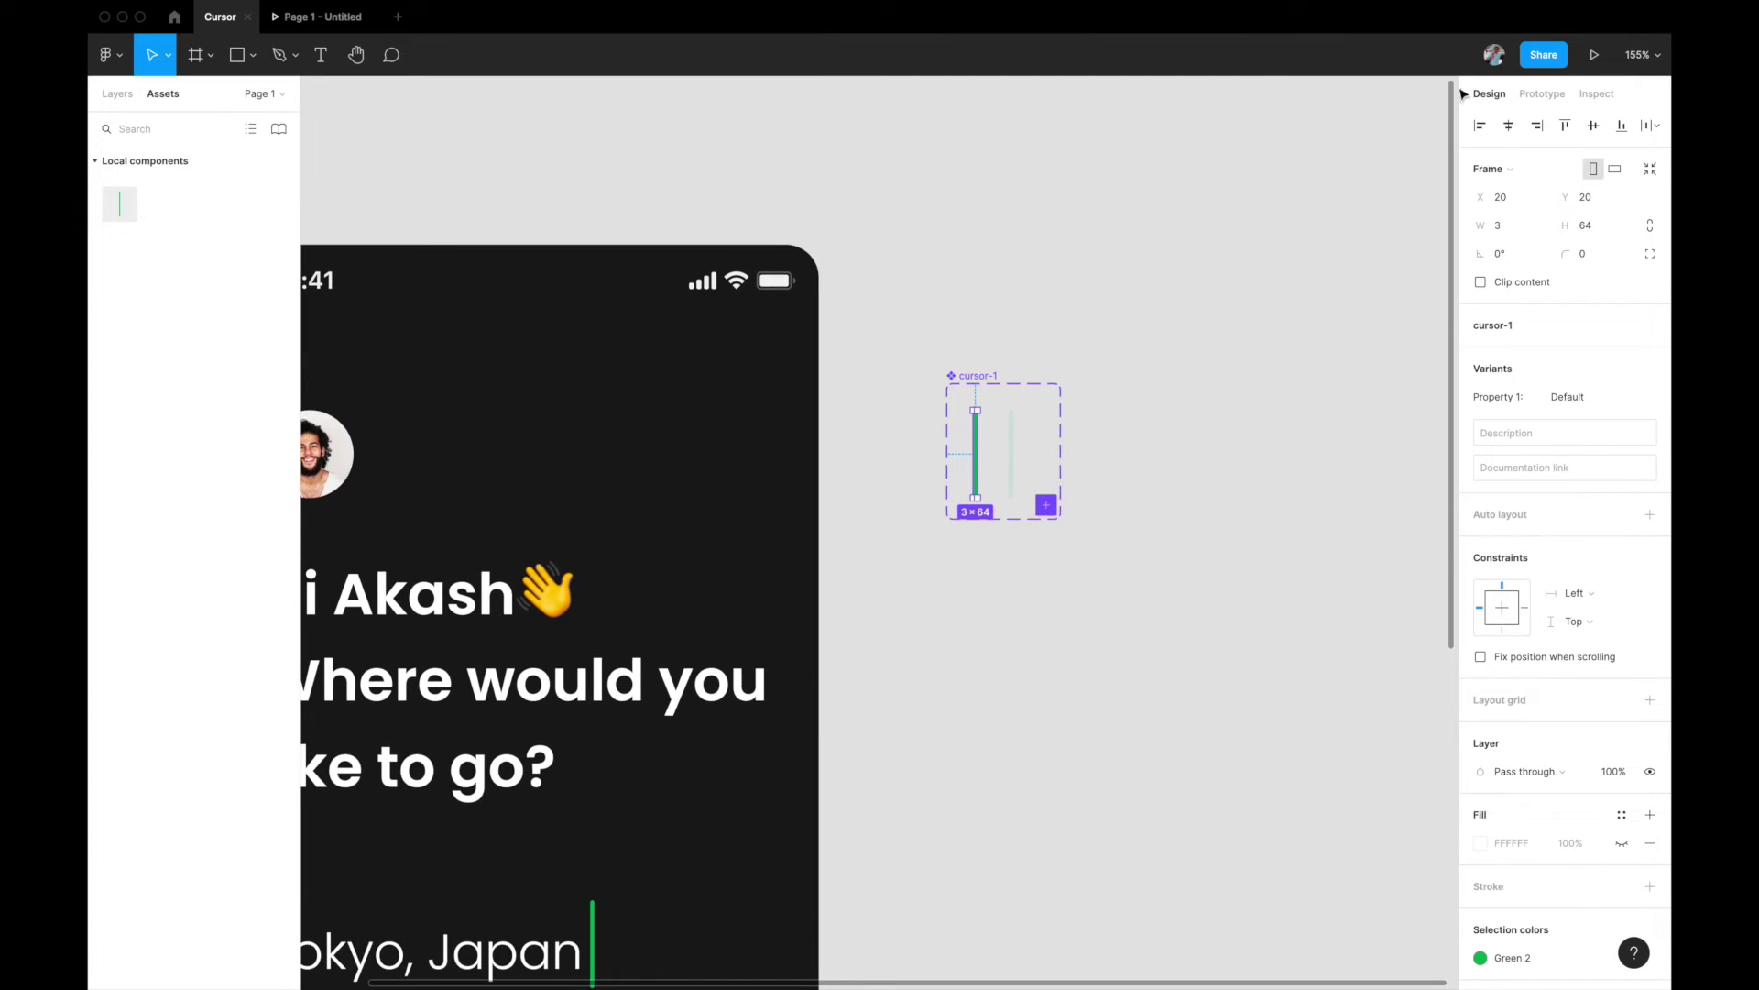
{"action": "left_click", "coordinate": [1542, 93]}
{"action": "scroll", "coordinate": [1025, 475], "scroll_direction": "up", "scroll_amount": 5}
{"action": "scroll", "coordinate": [1024, 475], "scroll_direction": "up", "scroll_amount": 3}
{"action": "left_click", "coordinate": [875, 389]}
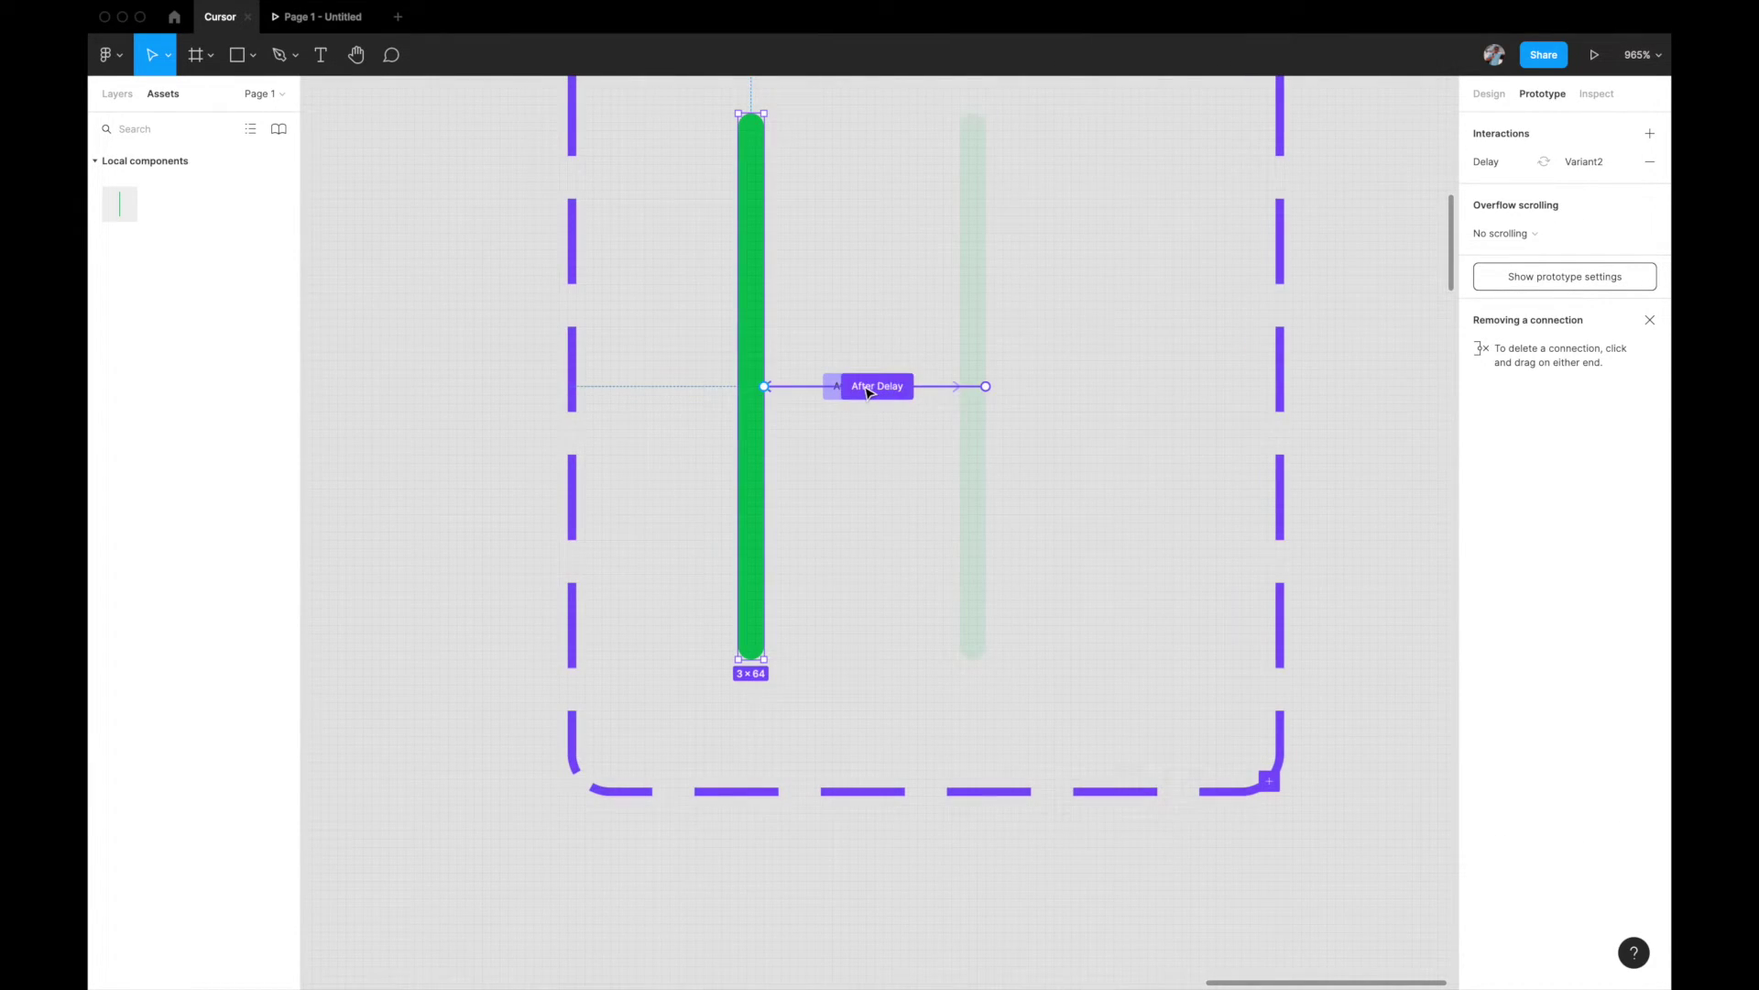
{"action": "left_click", "coordinate": [1389, 367]}
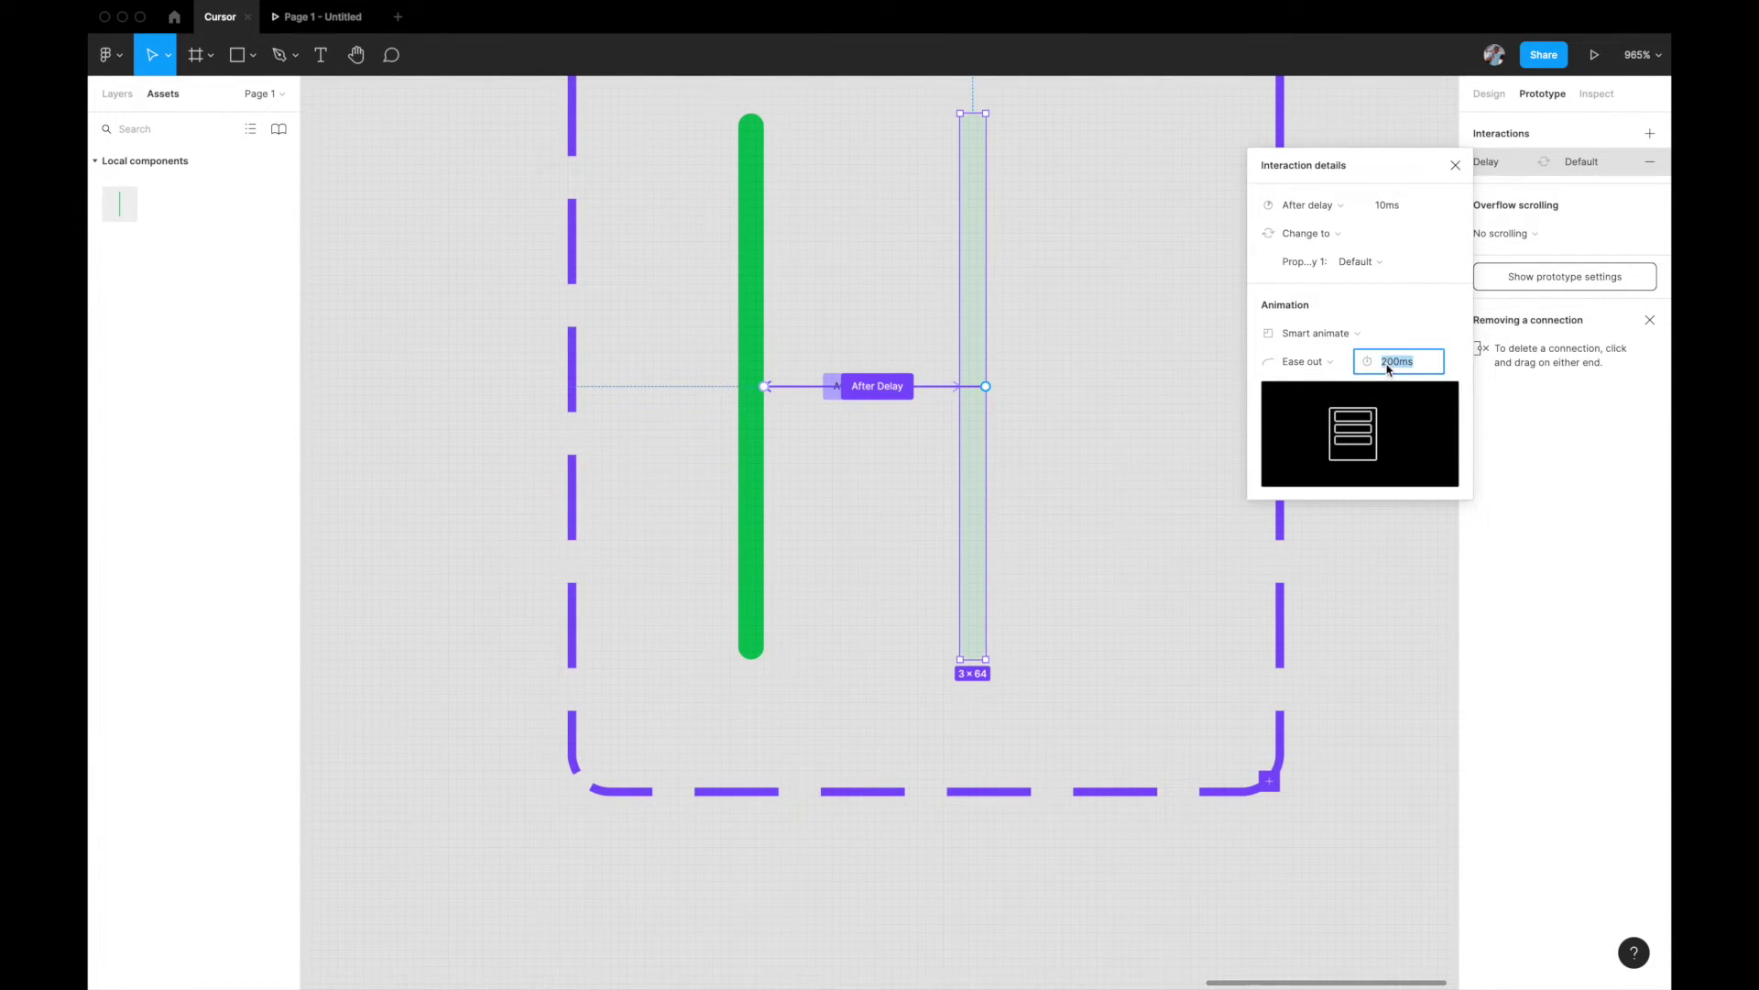
{"action": "left_click", "coordinate": [1389, 367]}
{"action": "key", "text": "Return"}
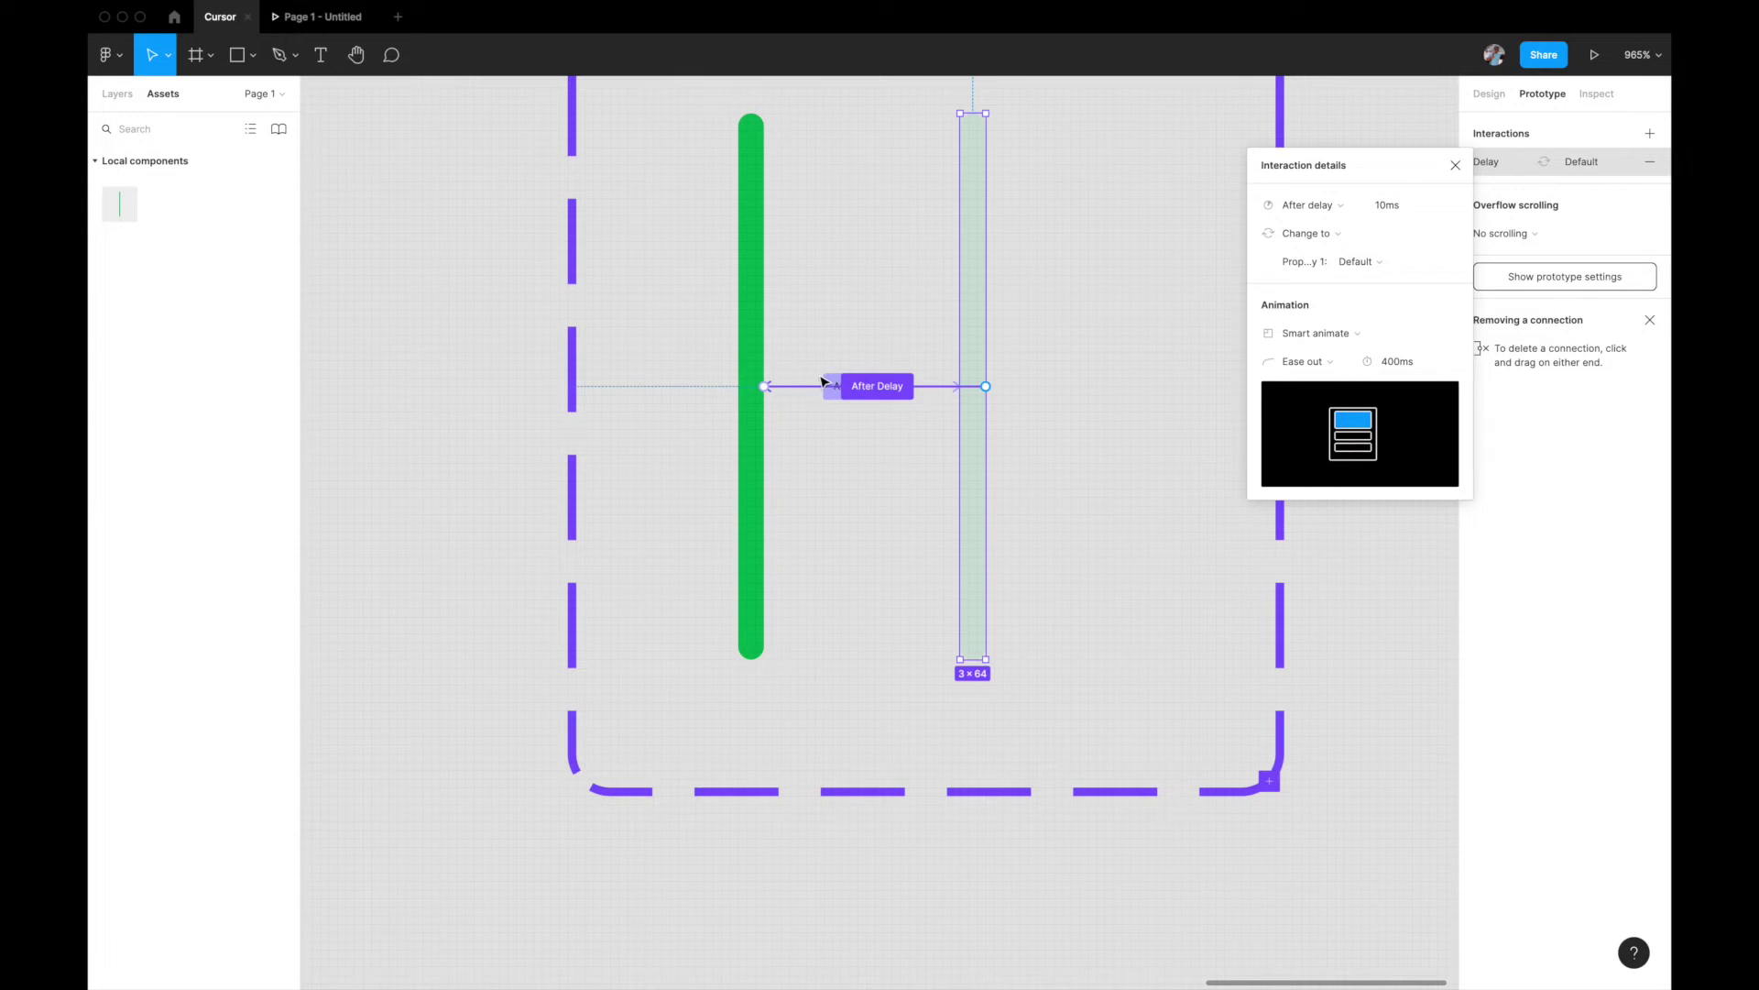
Open the other variant's transition and select its 200ms duration for editing
{"action": "left_click", "coordinate": [761, 284]}
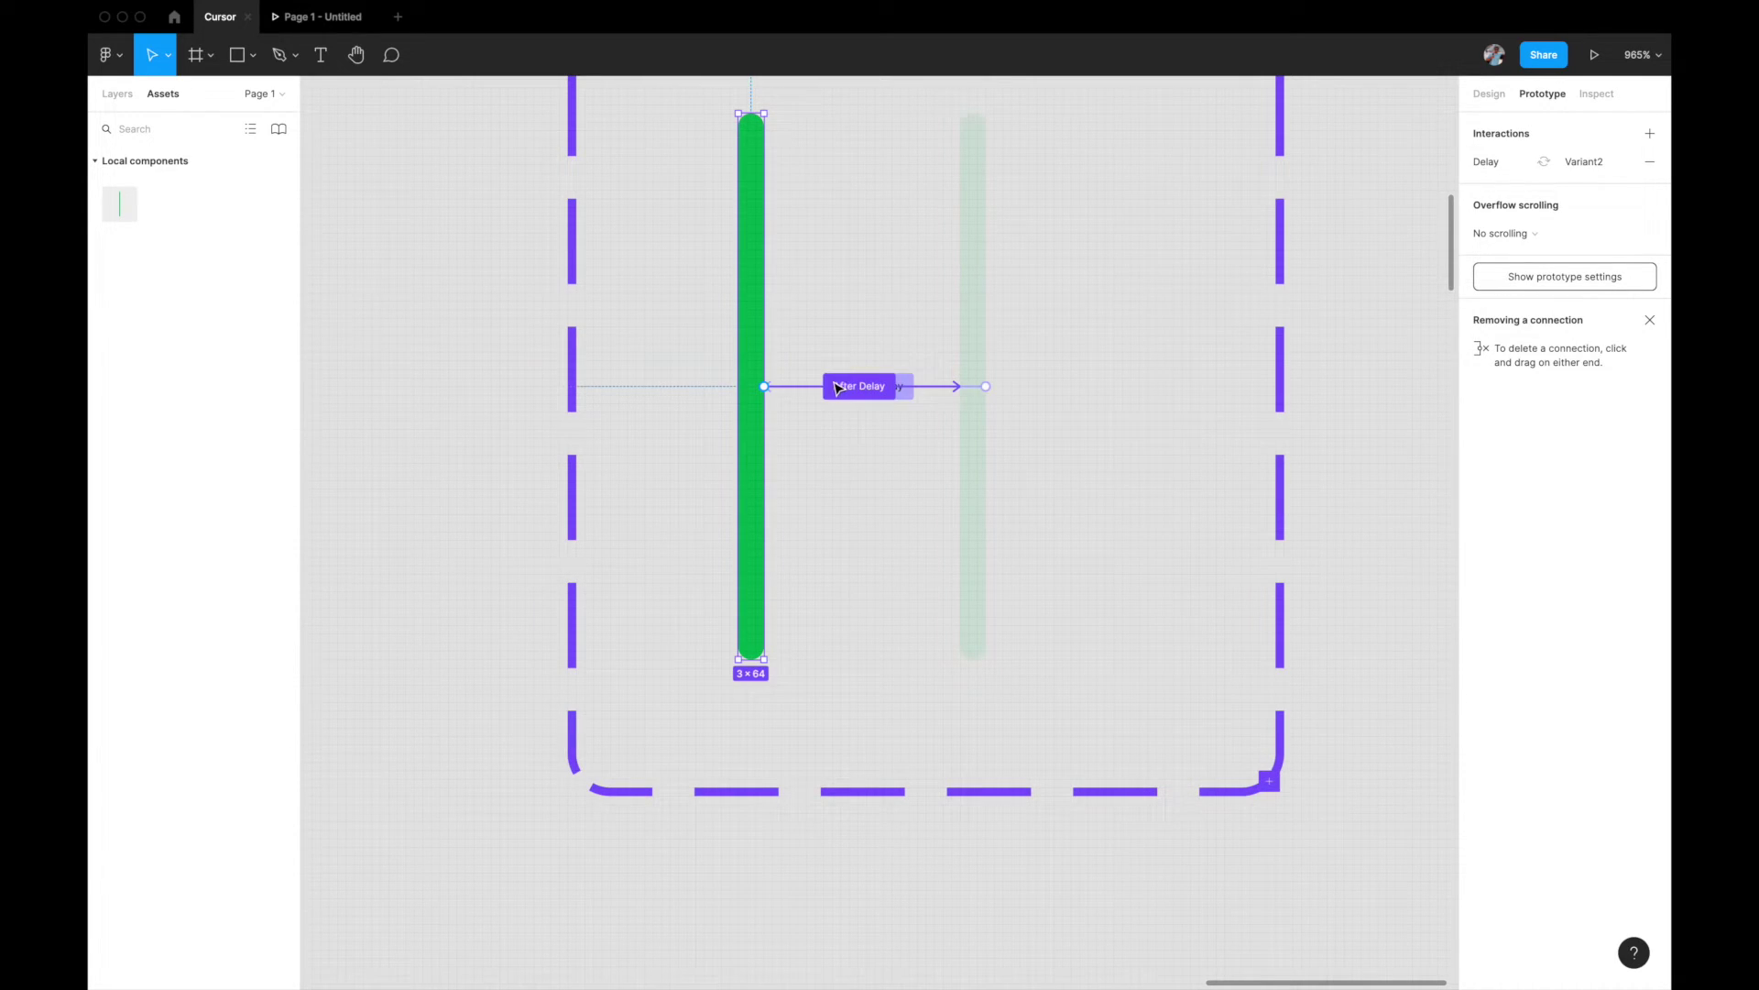
{"action": "left_click", "coordinate": [832, 385]}
{"action": "left_click", "coordinate": [1387, 365]}
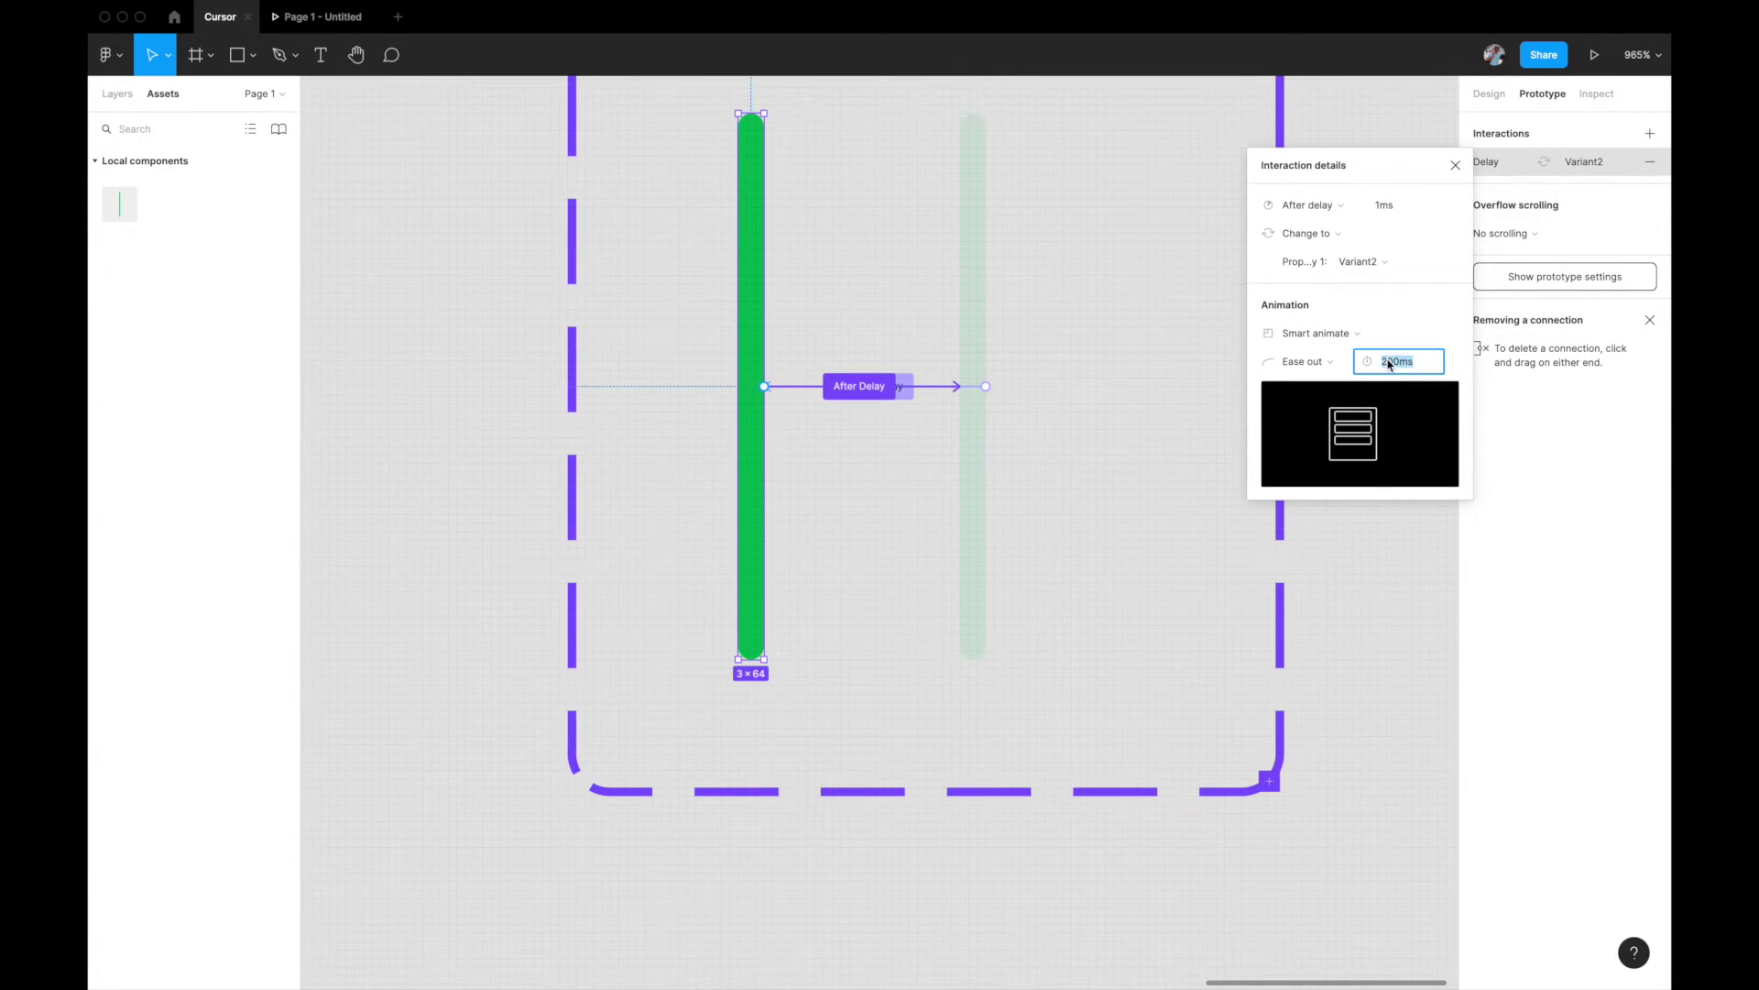
{"action": "left_click", "coordinate": [1388, 365]}
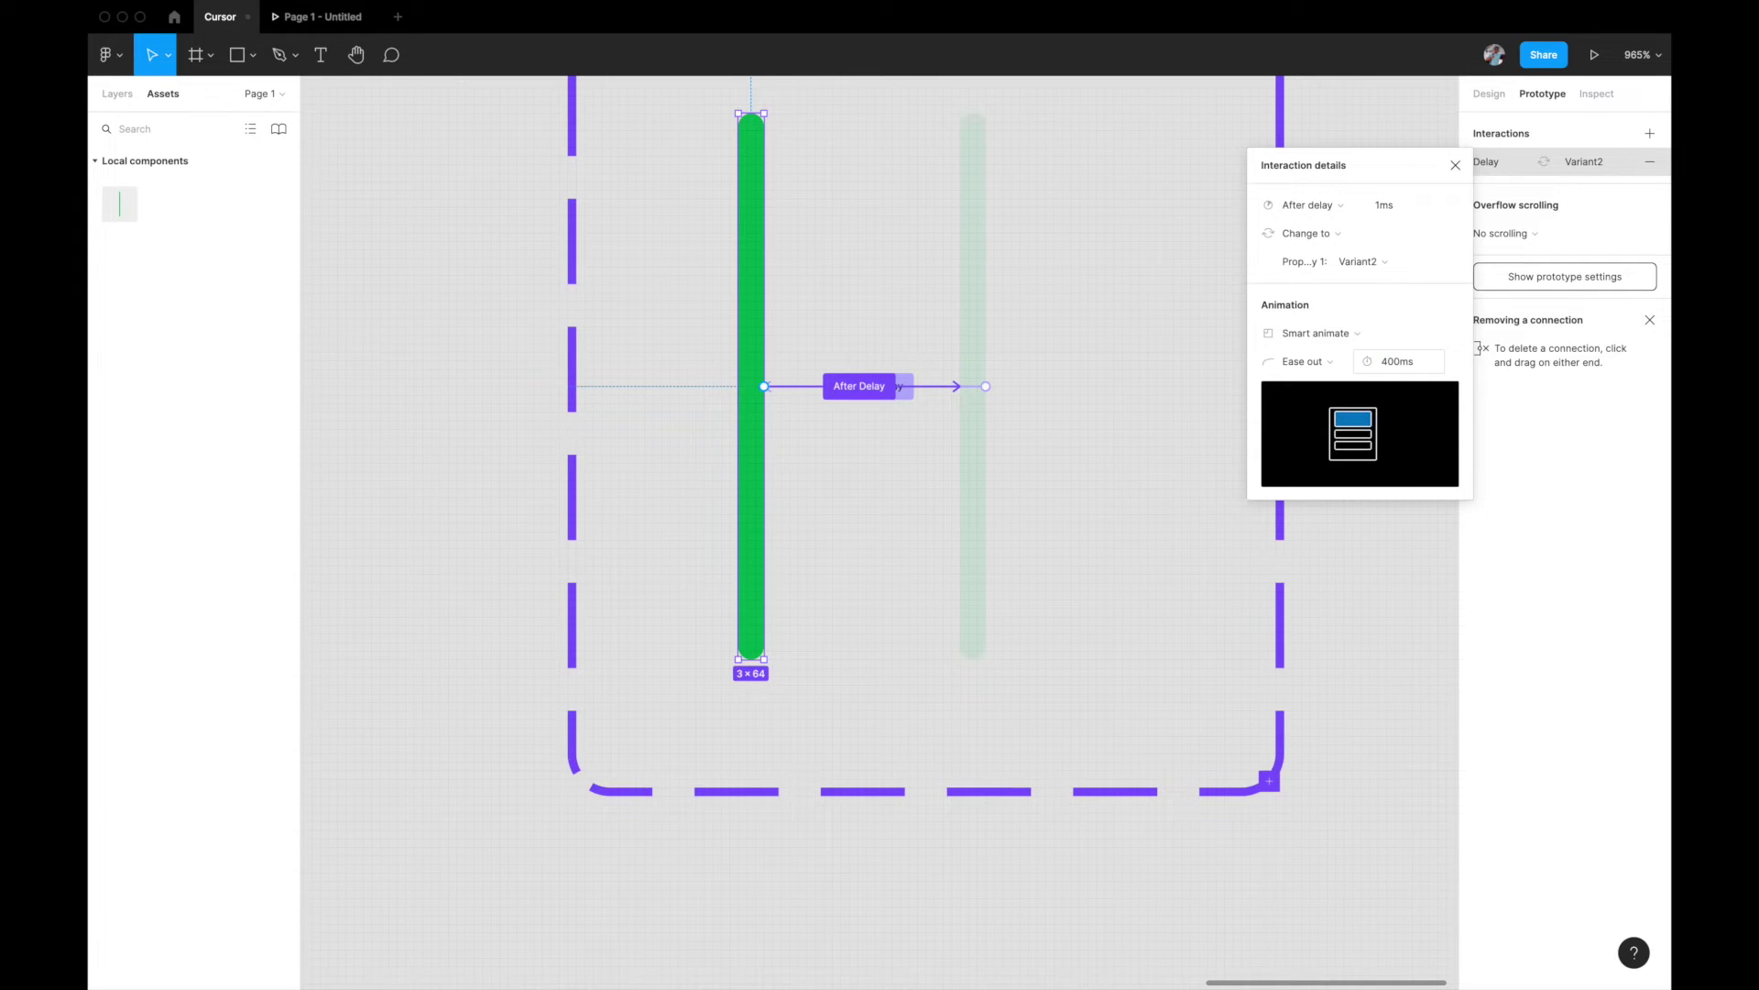
Preview the Main app phone screen in presentation view, then return to the editor
{"action": "scroll", "coordinate": [996, 583], "scroll_direction": "down", "scroll_amount": 10}
{"action": "scroll", "coordinate": [997, 583], "scroll_direction": "down", "scroll_amount": 5}
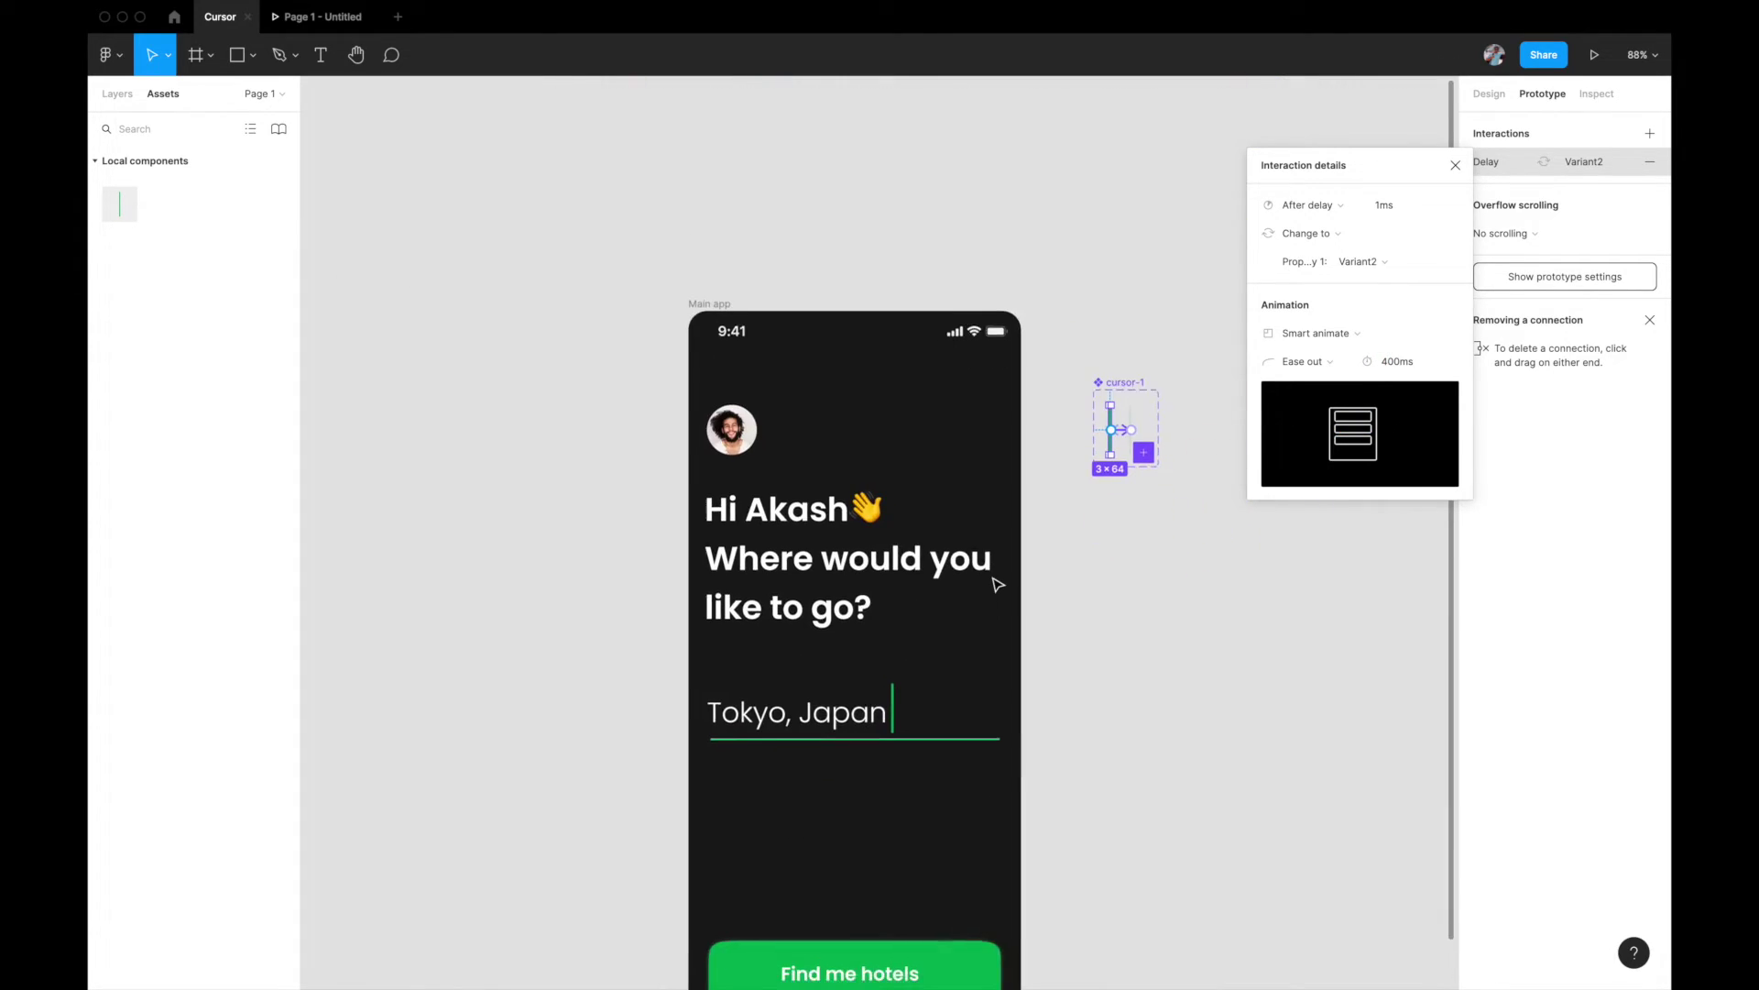
{"action": "left_click", "coordinate": [1014, 629]}
{"action": "left_click", "coordinate": [1594, 55]}
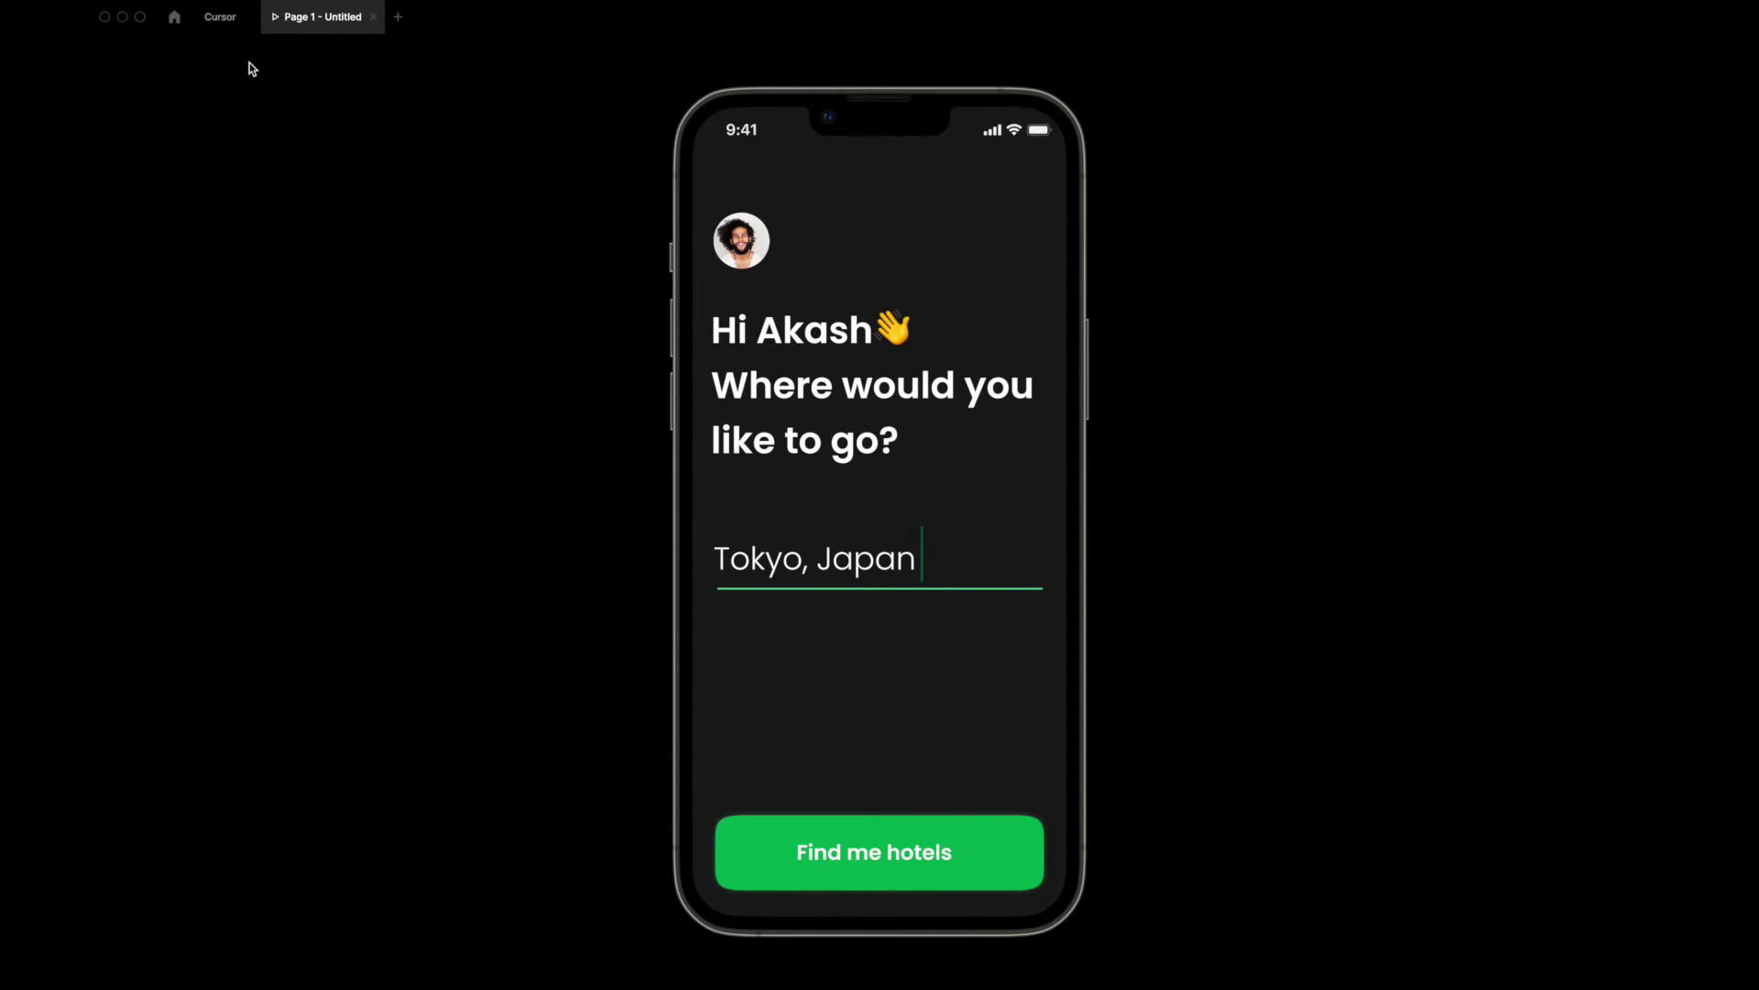
{"action": "left_click", "coordinate": [223, 16]}
Wrap 'Tokyo, Japan' and the cursor instance in a horizontal auto layout with spacing 5
{"action": "scroll", "coordinate": [718, 435], "scroll_direction": "down", "scroll_amount": 2}
{"action": "scroll", "coordinate": [719, 434], "scroll_direction": "up", "scroll_amount": 5}
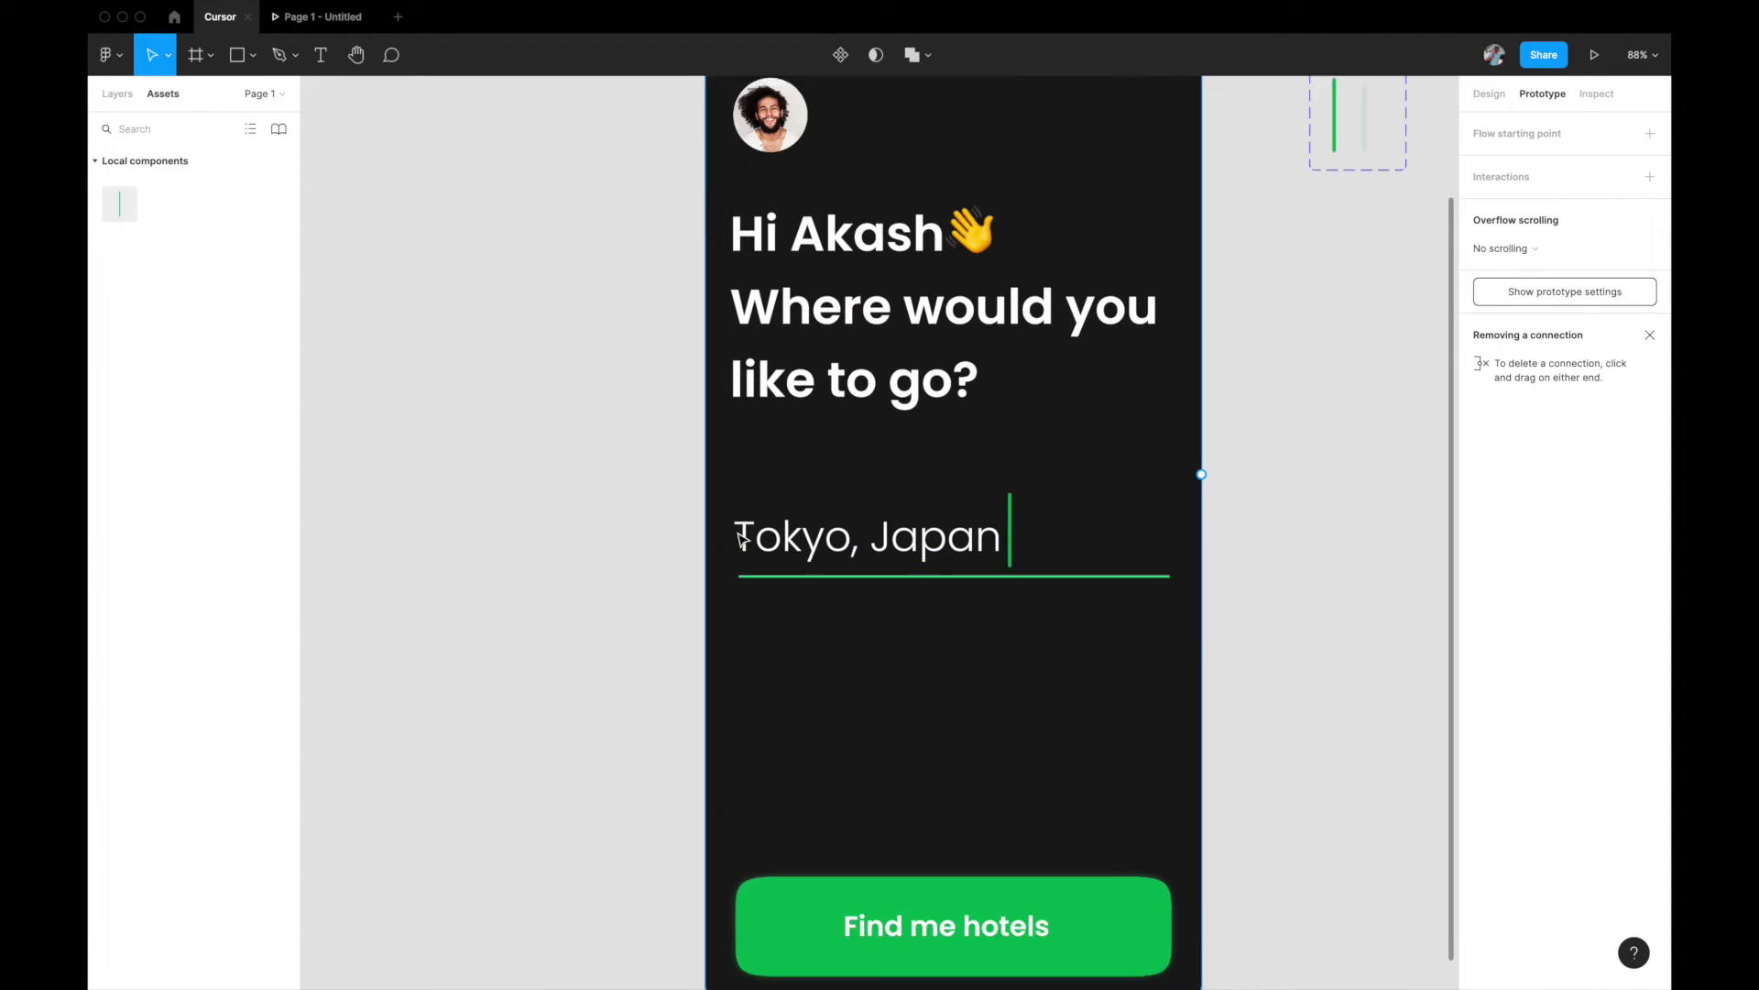
{"action": "left_click", "coordinate": [1489, 94]}
{"action": "scroll", "coordinate": [946, 562], "scroll_direction": "down", "scroll_amount": 3}
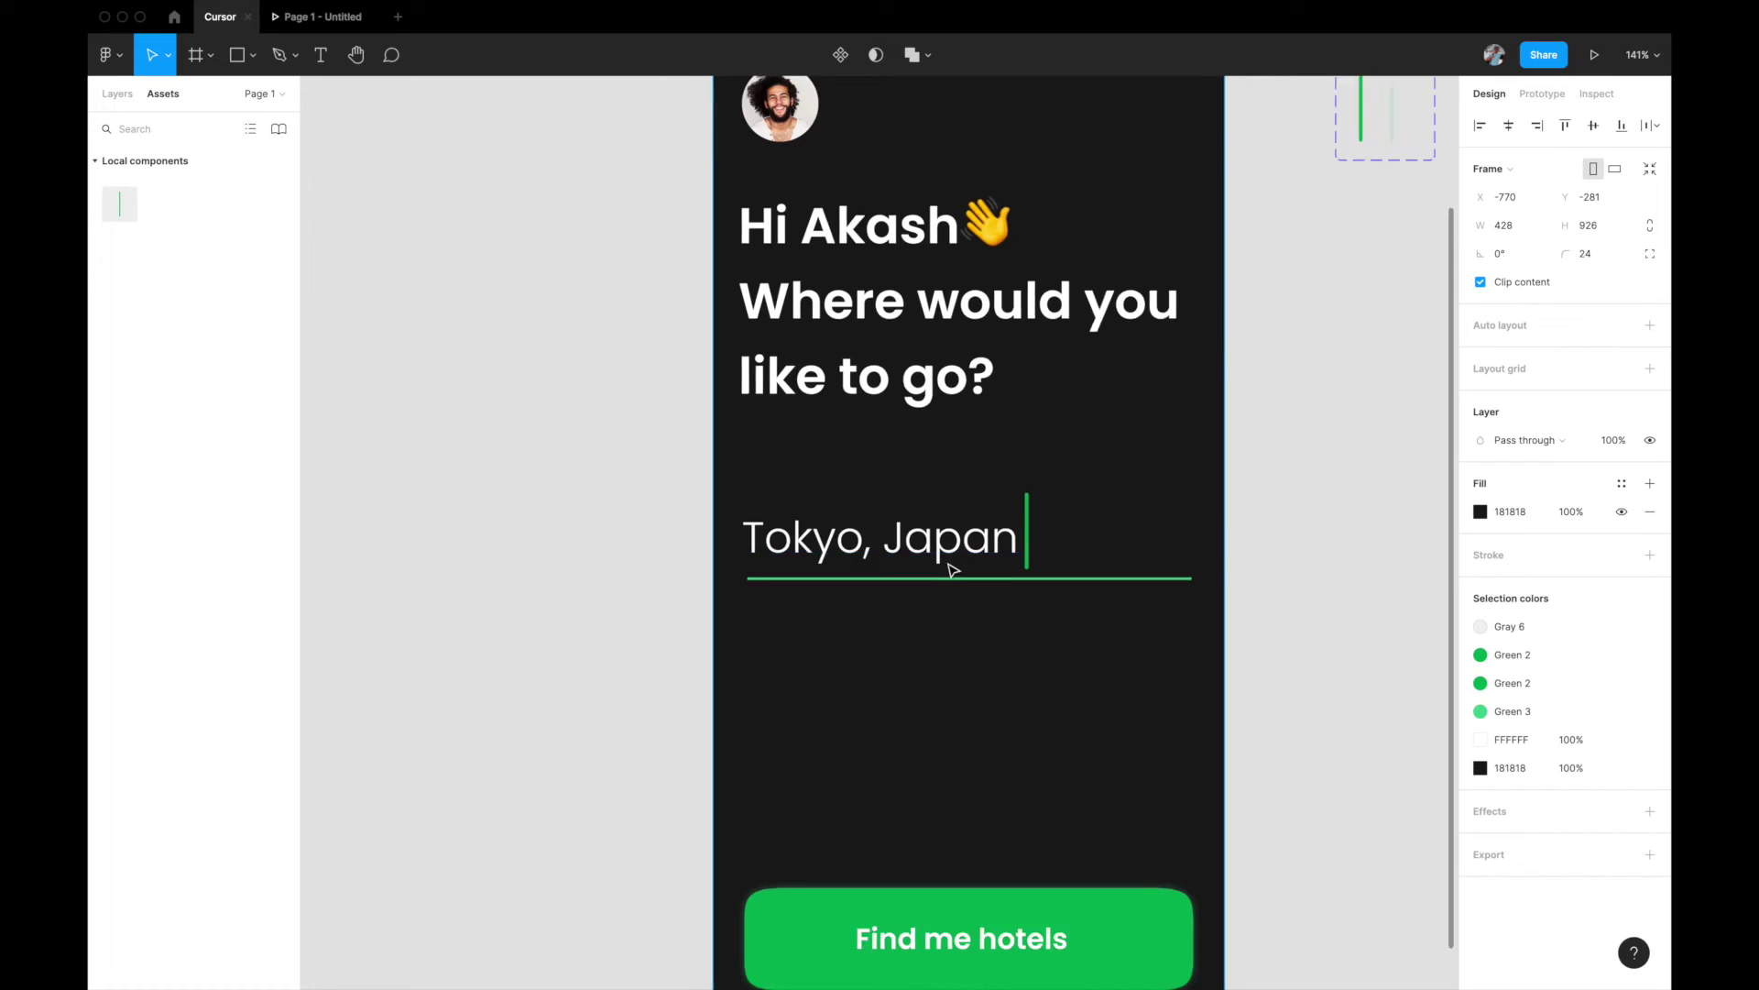
{"action": "left_click", "coordinate": [903, 580]}
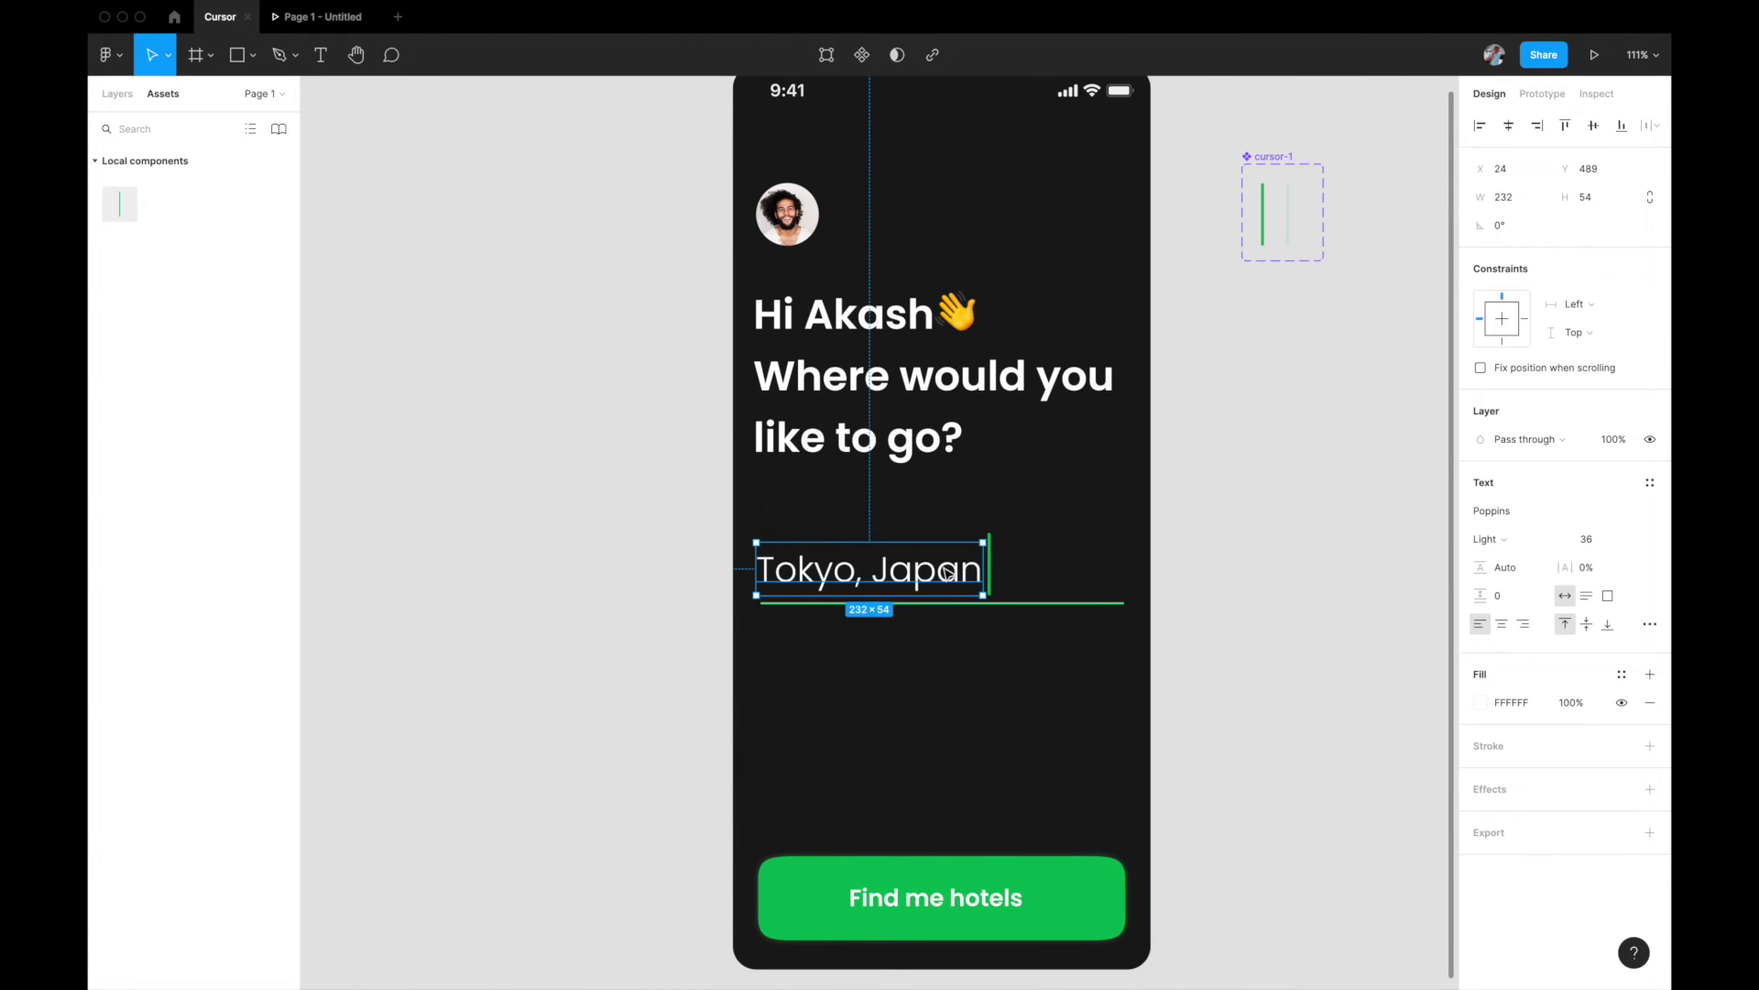
{"action": "left_click", "coordinate": [990, 564], "text": "shift"}
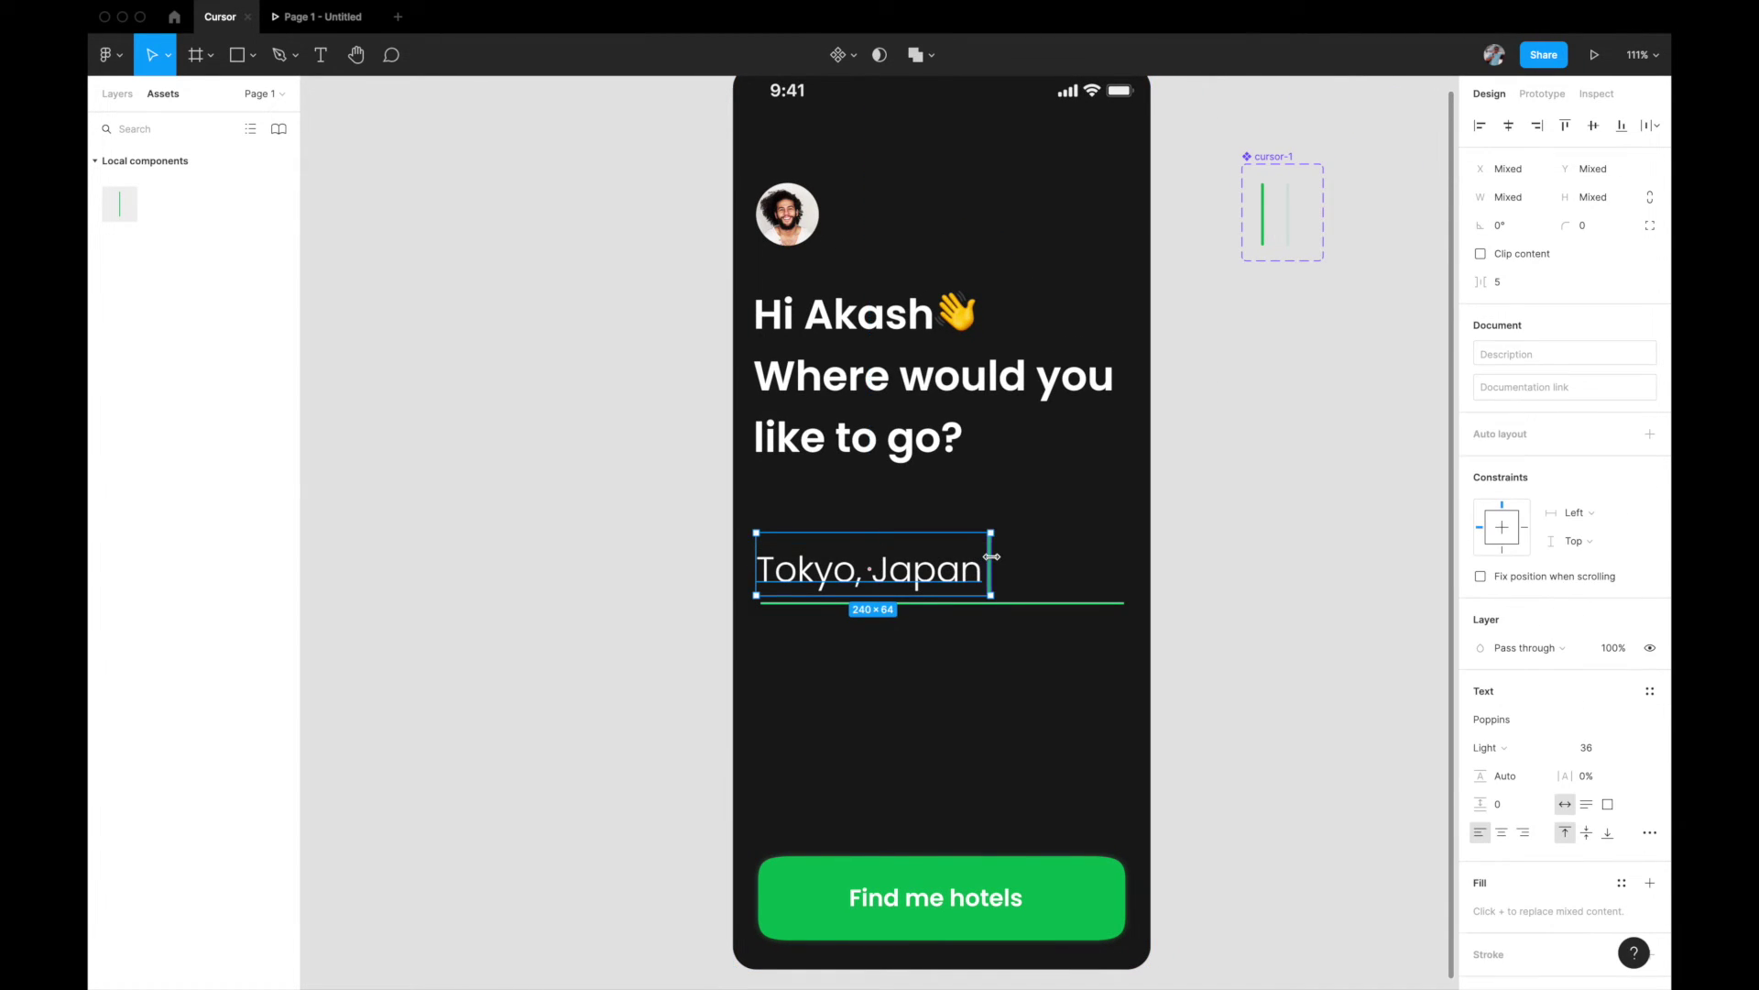
{"action": "key", "text": "minus"}
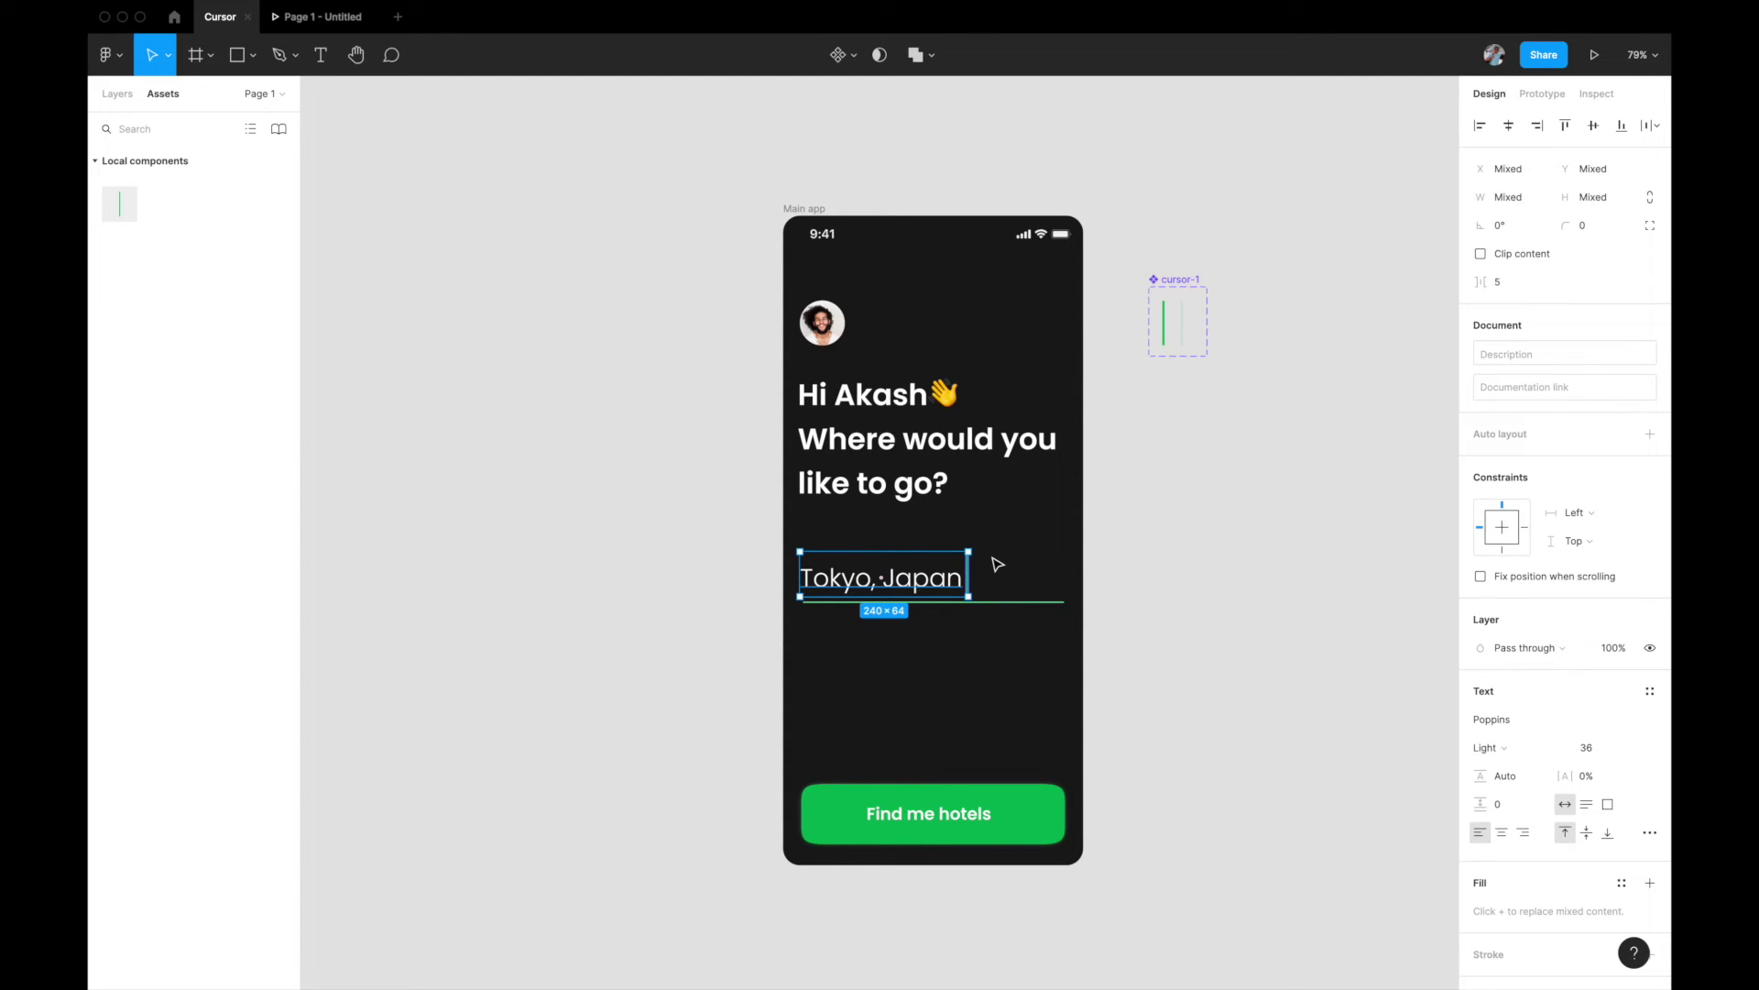
{"action": "key", "text": "shift+a"}
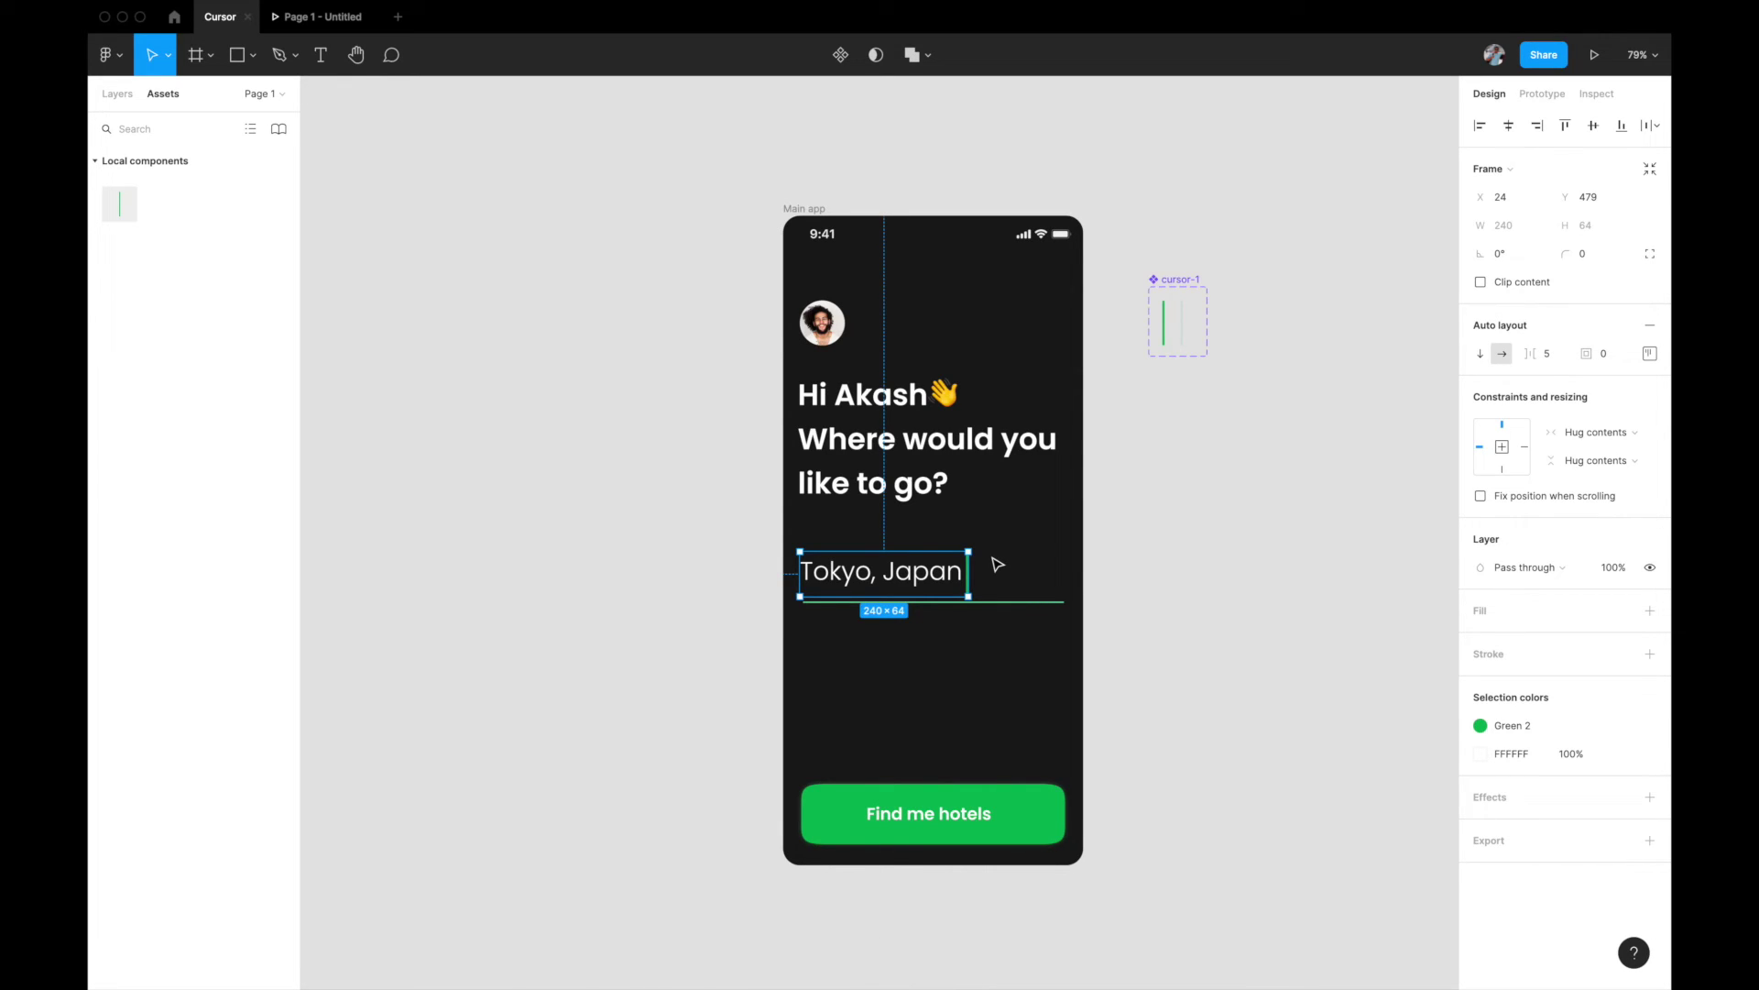
{"action": "scroll", "coordinate": [935, 586], "scroll_direction": "up", "scroll_amount": 5}
Replace the 'Tokyo, Japan' destination text with 'Finland' and deselect it
{"action": "left_click", "coordinate": [946, 583]}
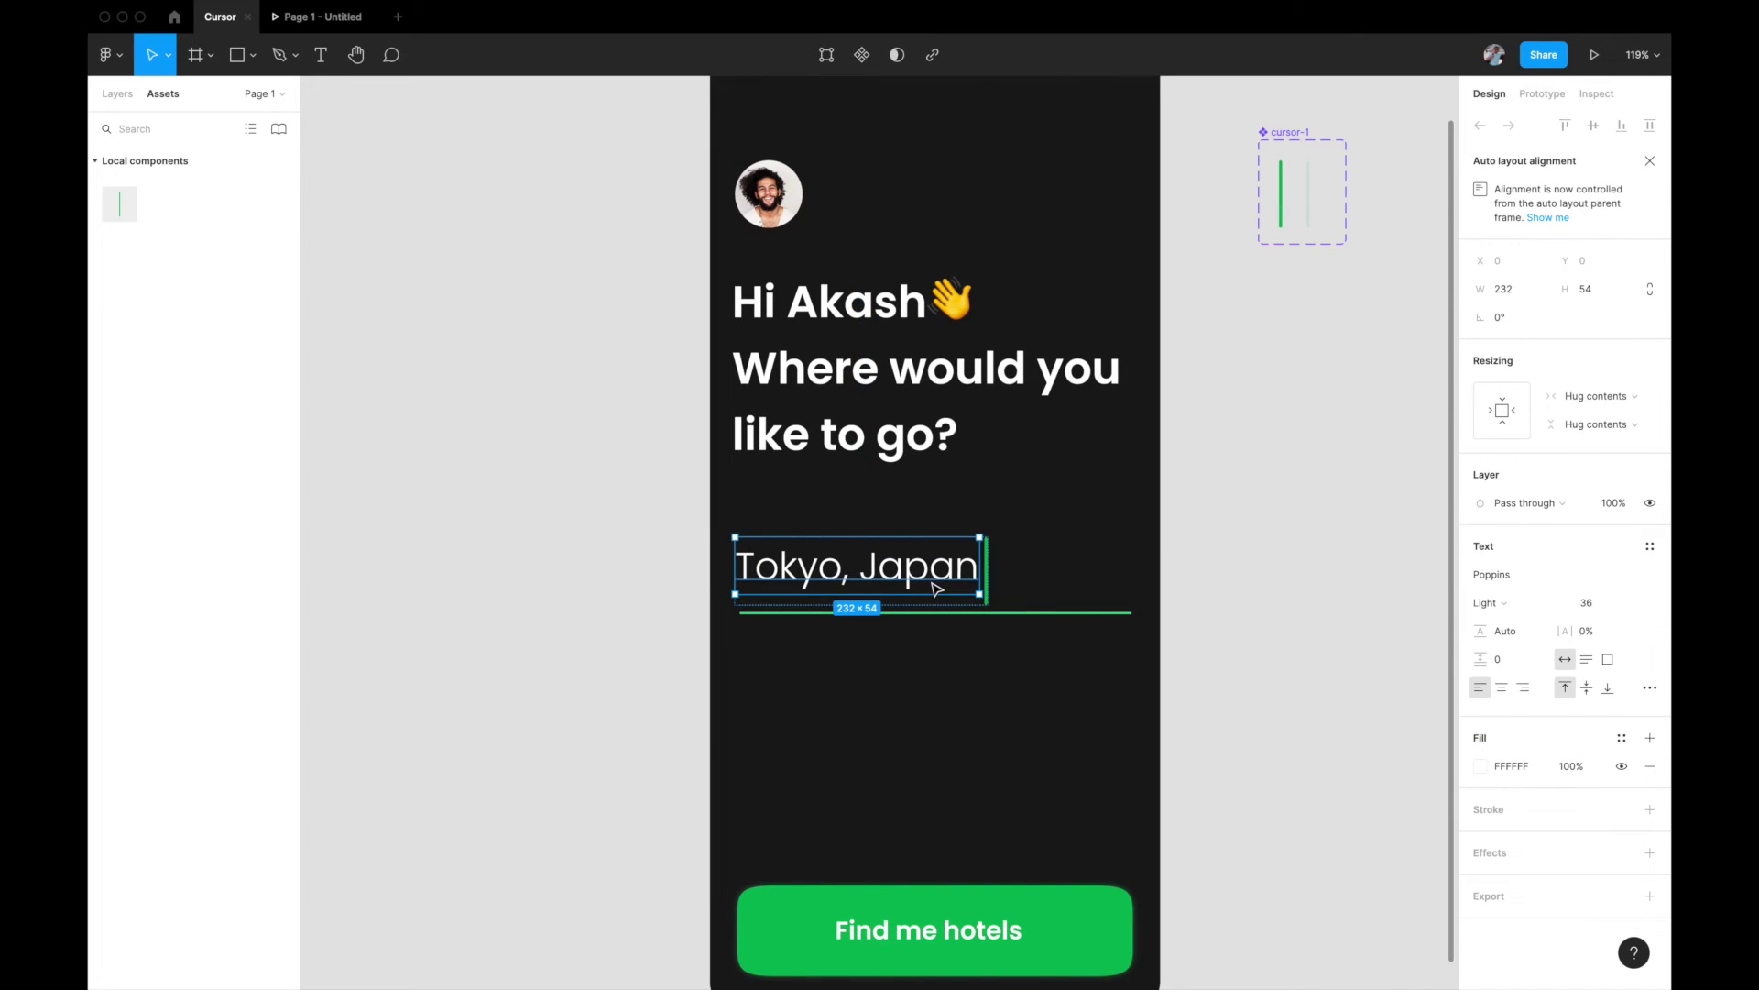
{"action": "double_click", "coordinate": [953, 572]}
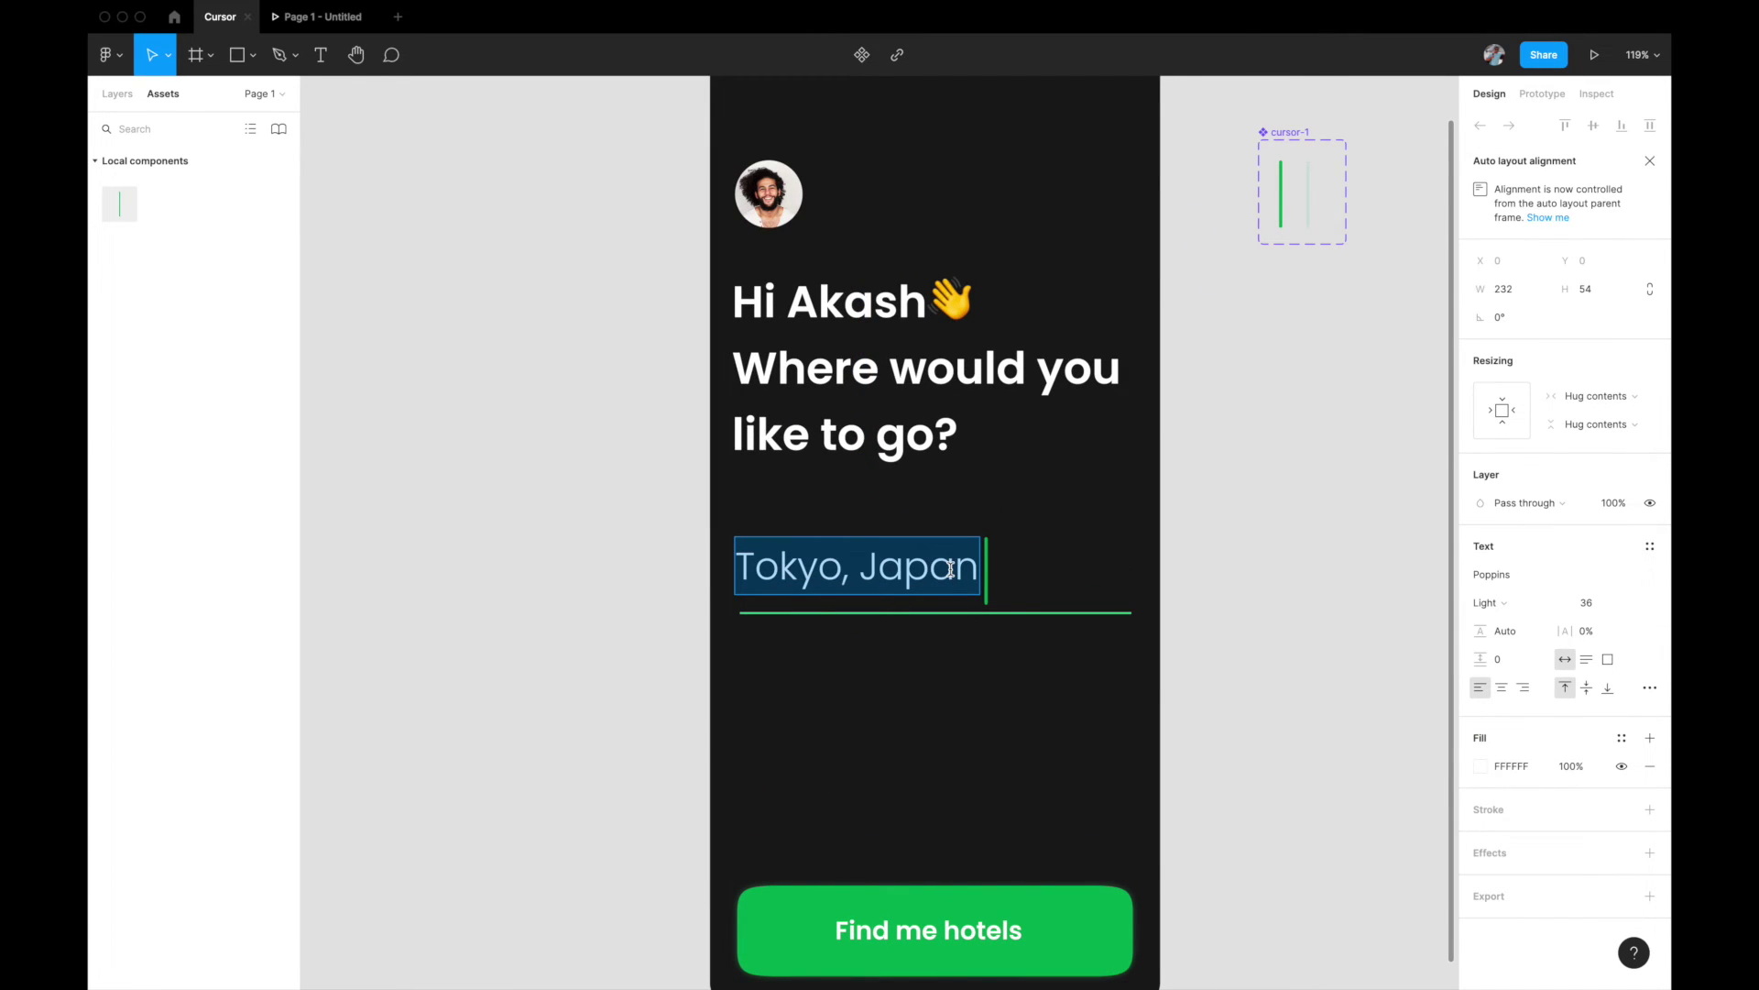
{"action": "type", "text": "kahskahskhsakhs"}
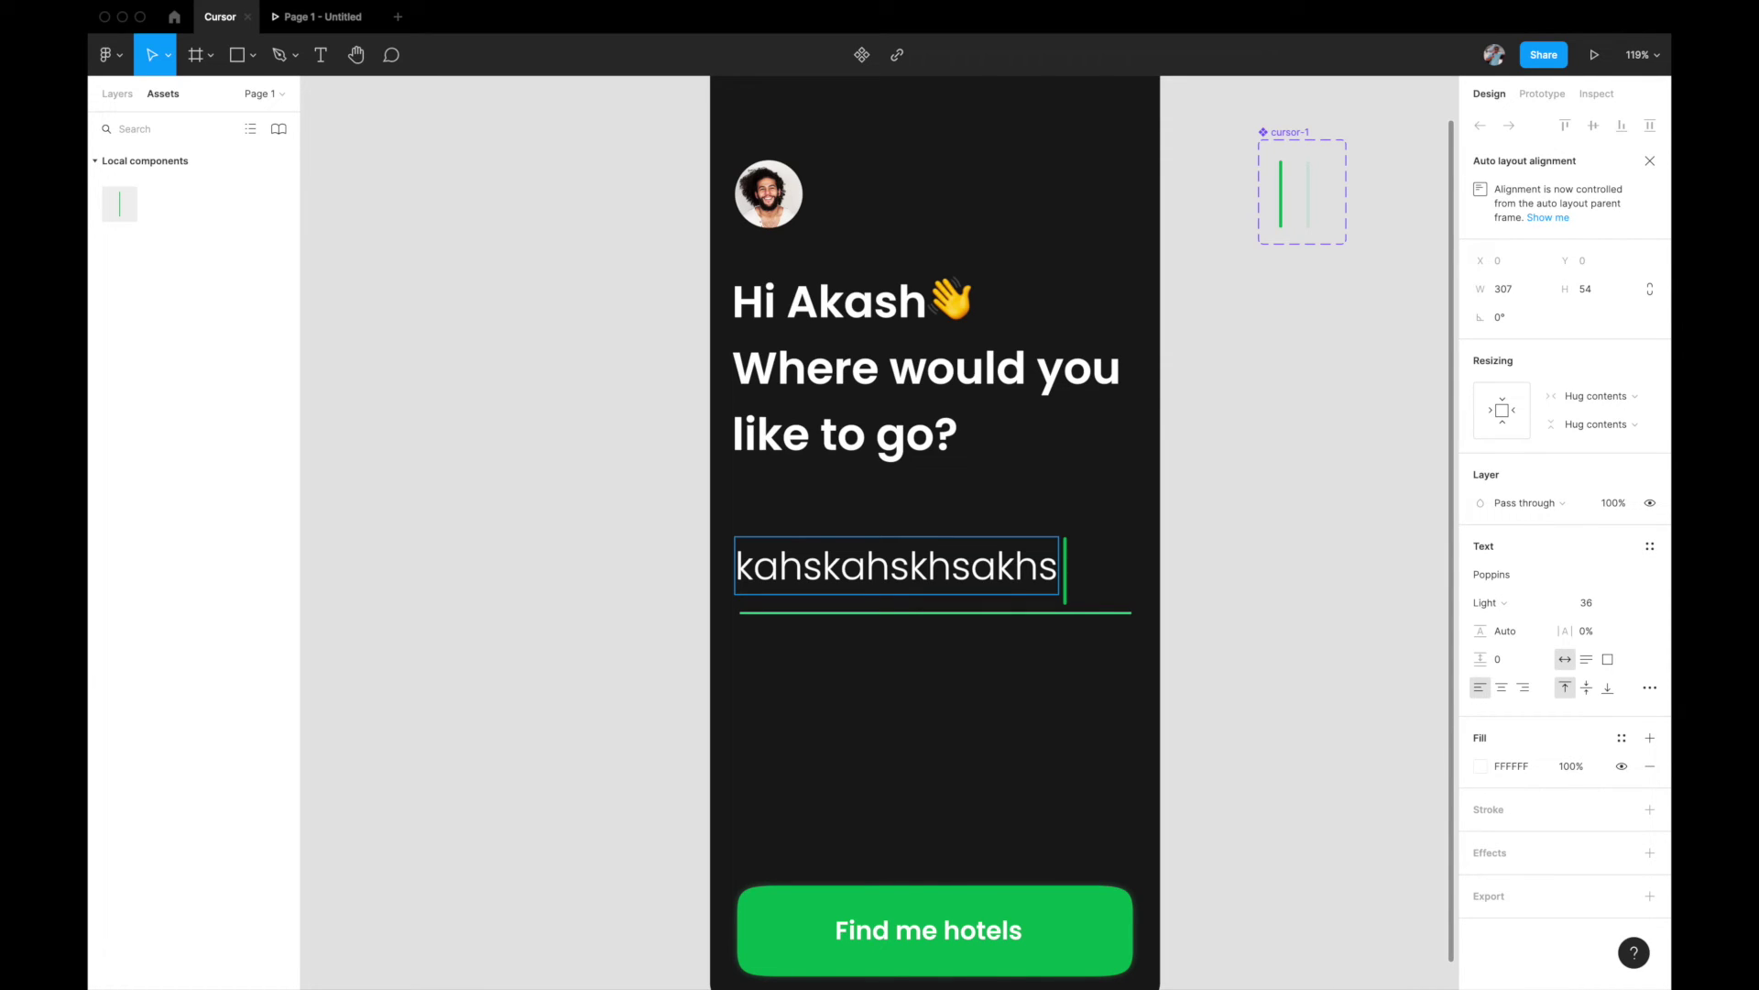
{"action": "key", "text": "BackSpace"}
{"action": "key", "text": "BackSpace"}
{"action": "key", "text": "BackSpace"}
{"action": "key", "text": "BackSpace"}
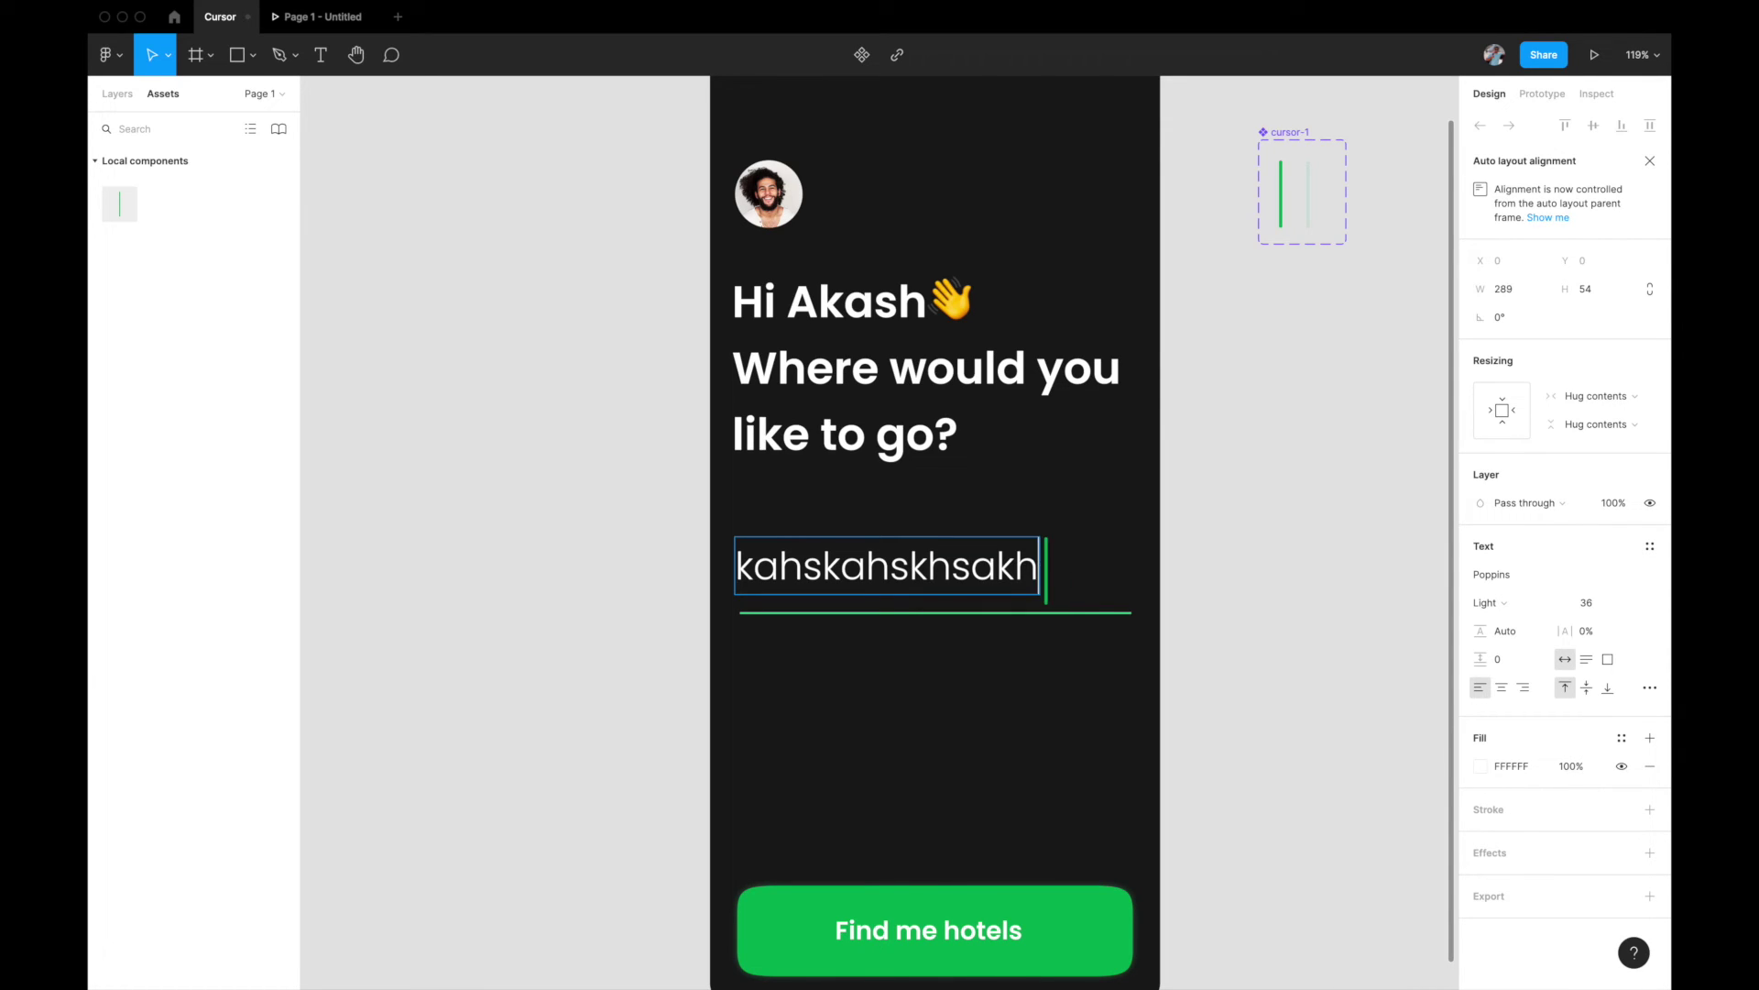
{"action": "key", "text": "BackSpace"}
{"action": "key", "text": "BackSpace"}
{"action": "key", "text": "BackSpace"}
{"action": "key", "text": "BackSpace"}
{"action": "key", "text": "BackSpace"}
{"action": "key", "text": "BackSpace"}
{"action": "key", "text": "BackSpace"}
{"action": "key", "text": "BackSpace"}
{"action": "key", "text": "BackSpace"}
{"action": "key", "text": "BackSpace"}
{"action": "key", "text": "BackSpace"}
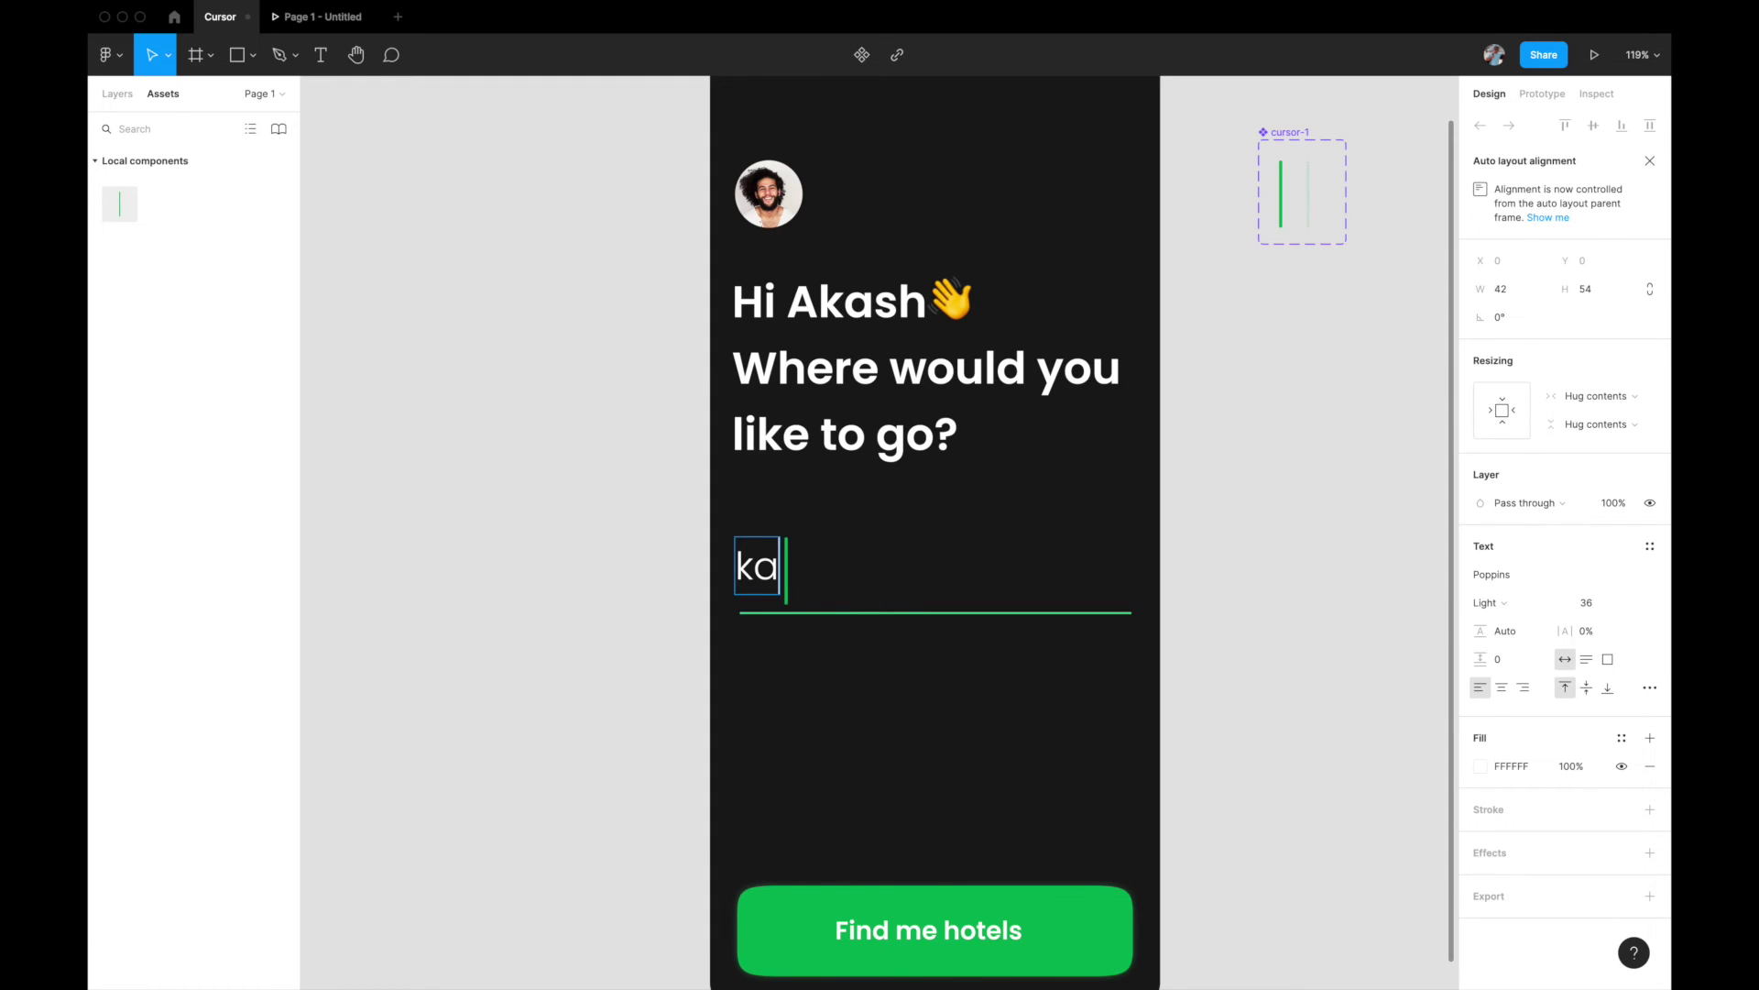
{"action": "type", "text": "Finland"}
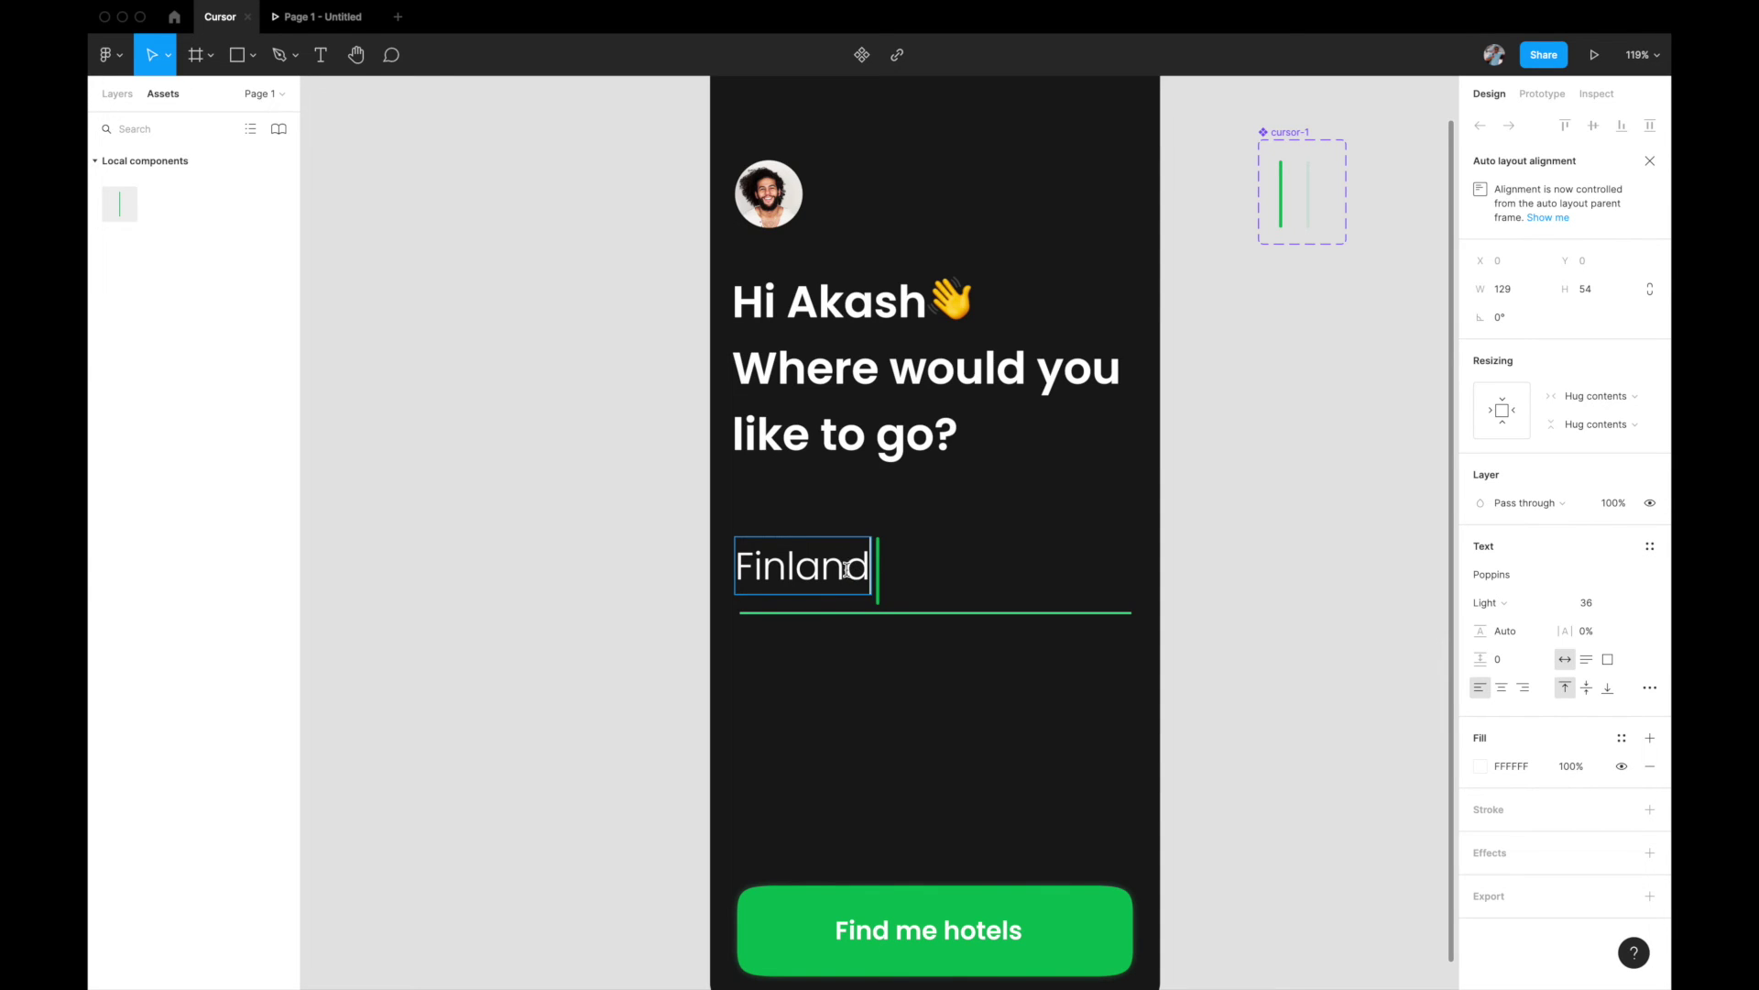
{"action": "key", "text": "Escape"}
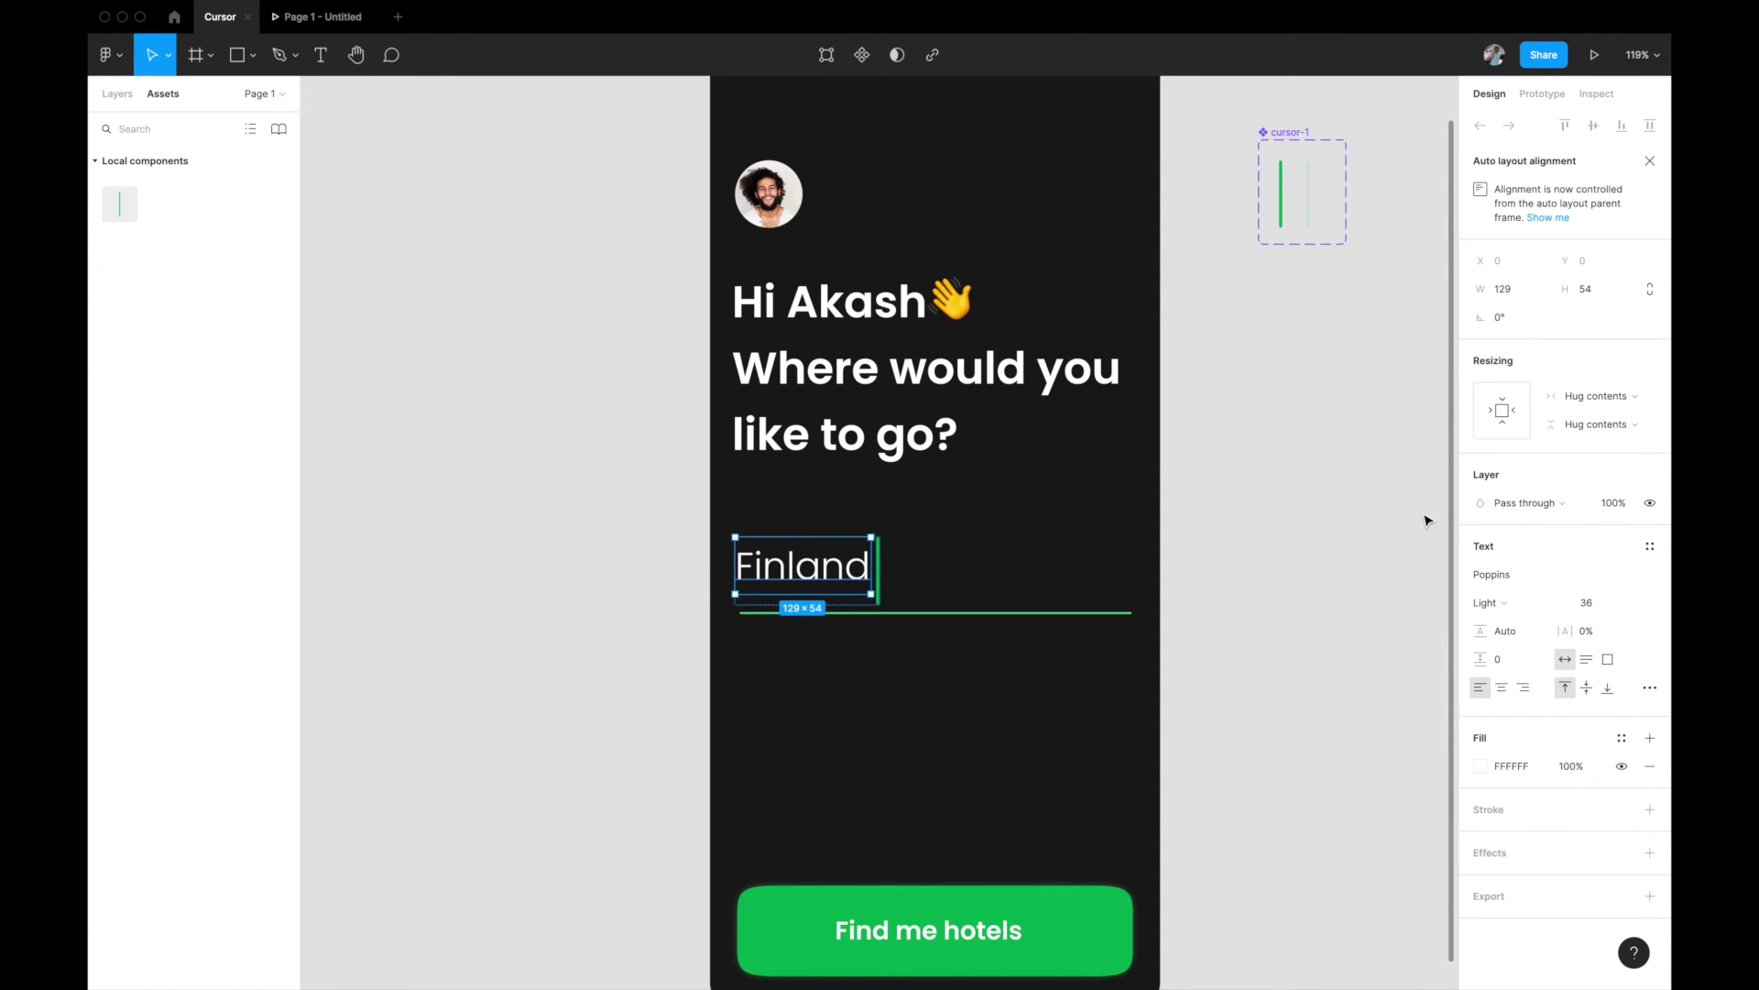
{"action": "left_click", "coordinate": [1368, 548]}
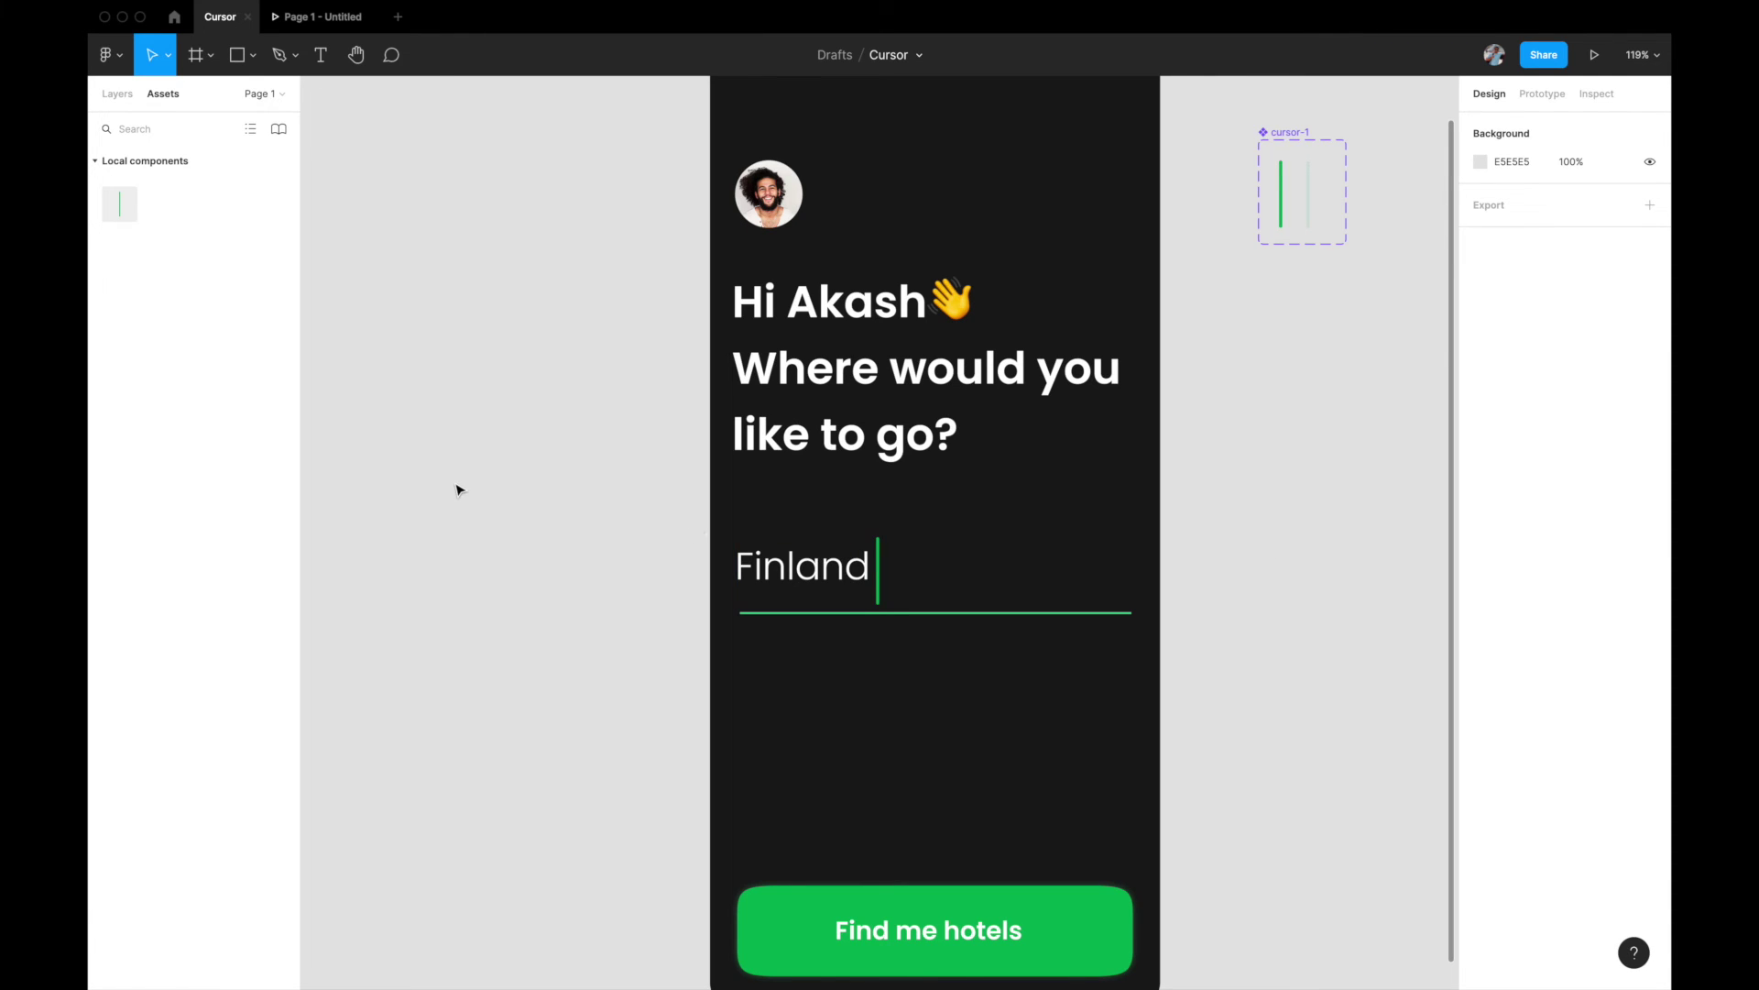
Drag three cursor instances from Assets onto the Main app frame and preview it in presentation view
{"action": "scroll", "coordinate": [460, 490], "scroll_direction": "down", "scroll_amount": 5}
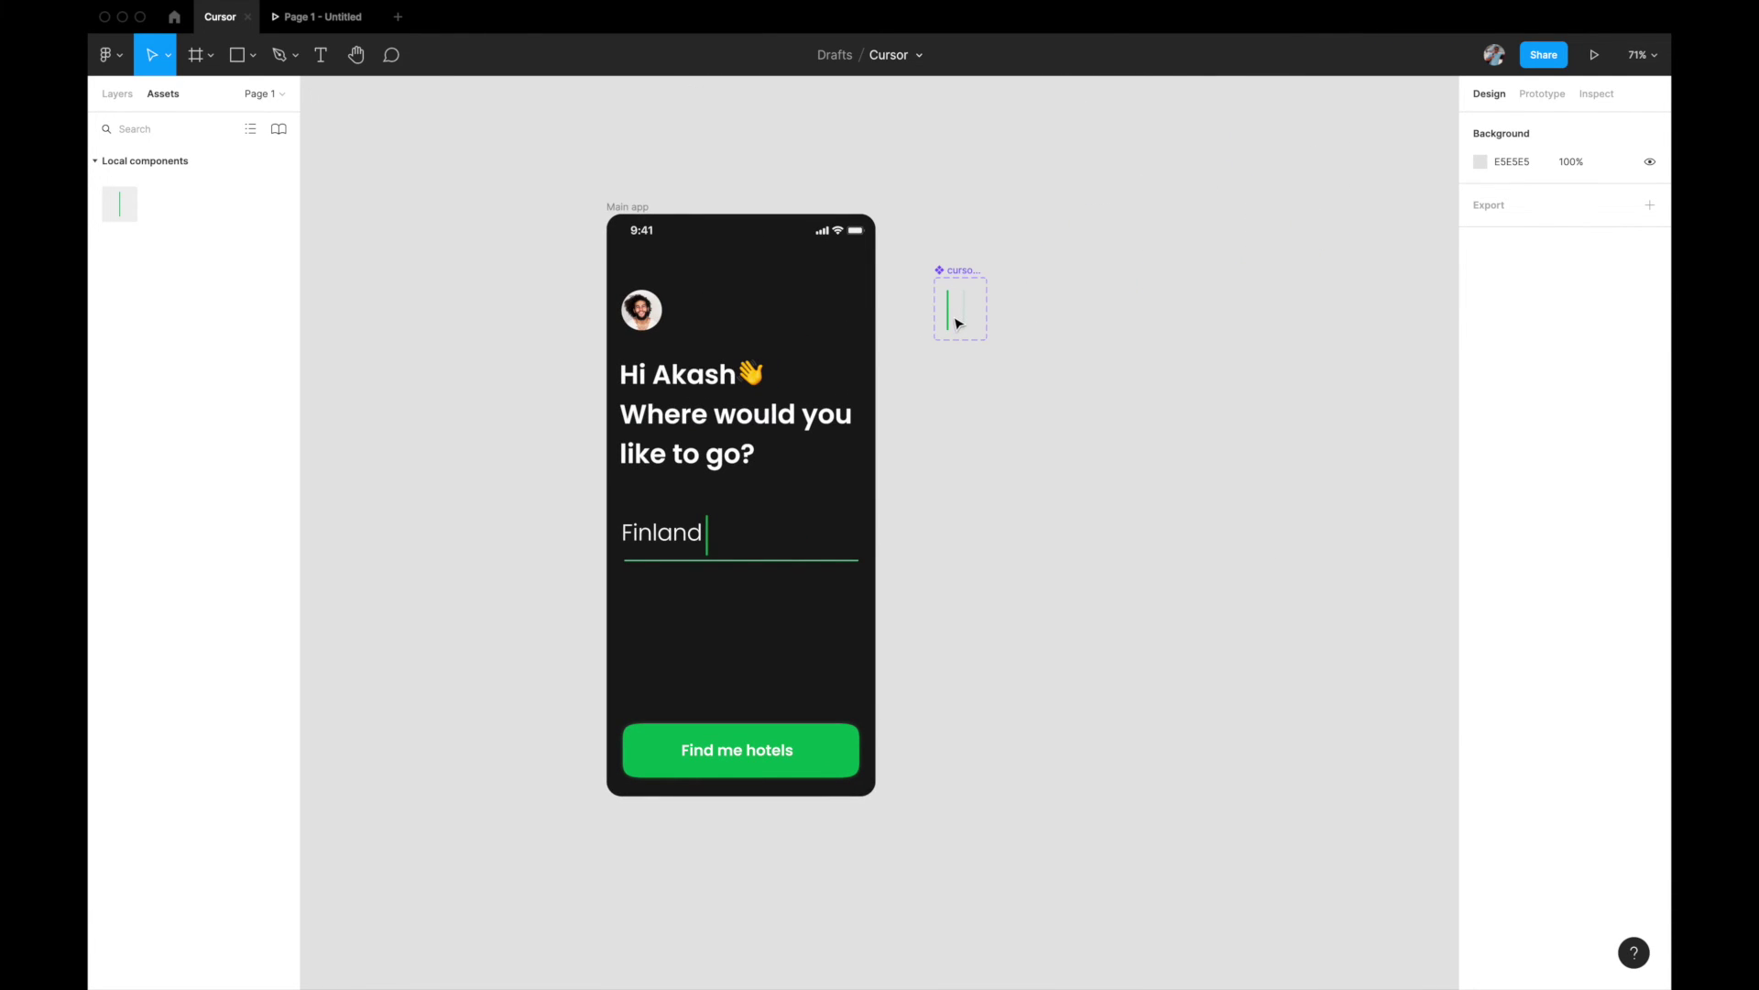
{"action": "left_click_drag", "start_coordinate": [125, 209], "coordinate": [734, 282]}
{"action": "left_click_drag", "start_coordinate": [128, 203], "coordinate": [790, 321]}
{"action": "left_click_drag", "start_coordinate": [120, 204], "coordinate": [823, 503]}
{"action": "left_click", "coordinate": [312, 16]}
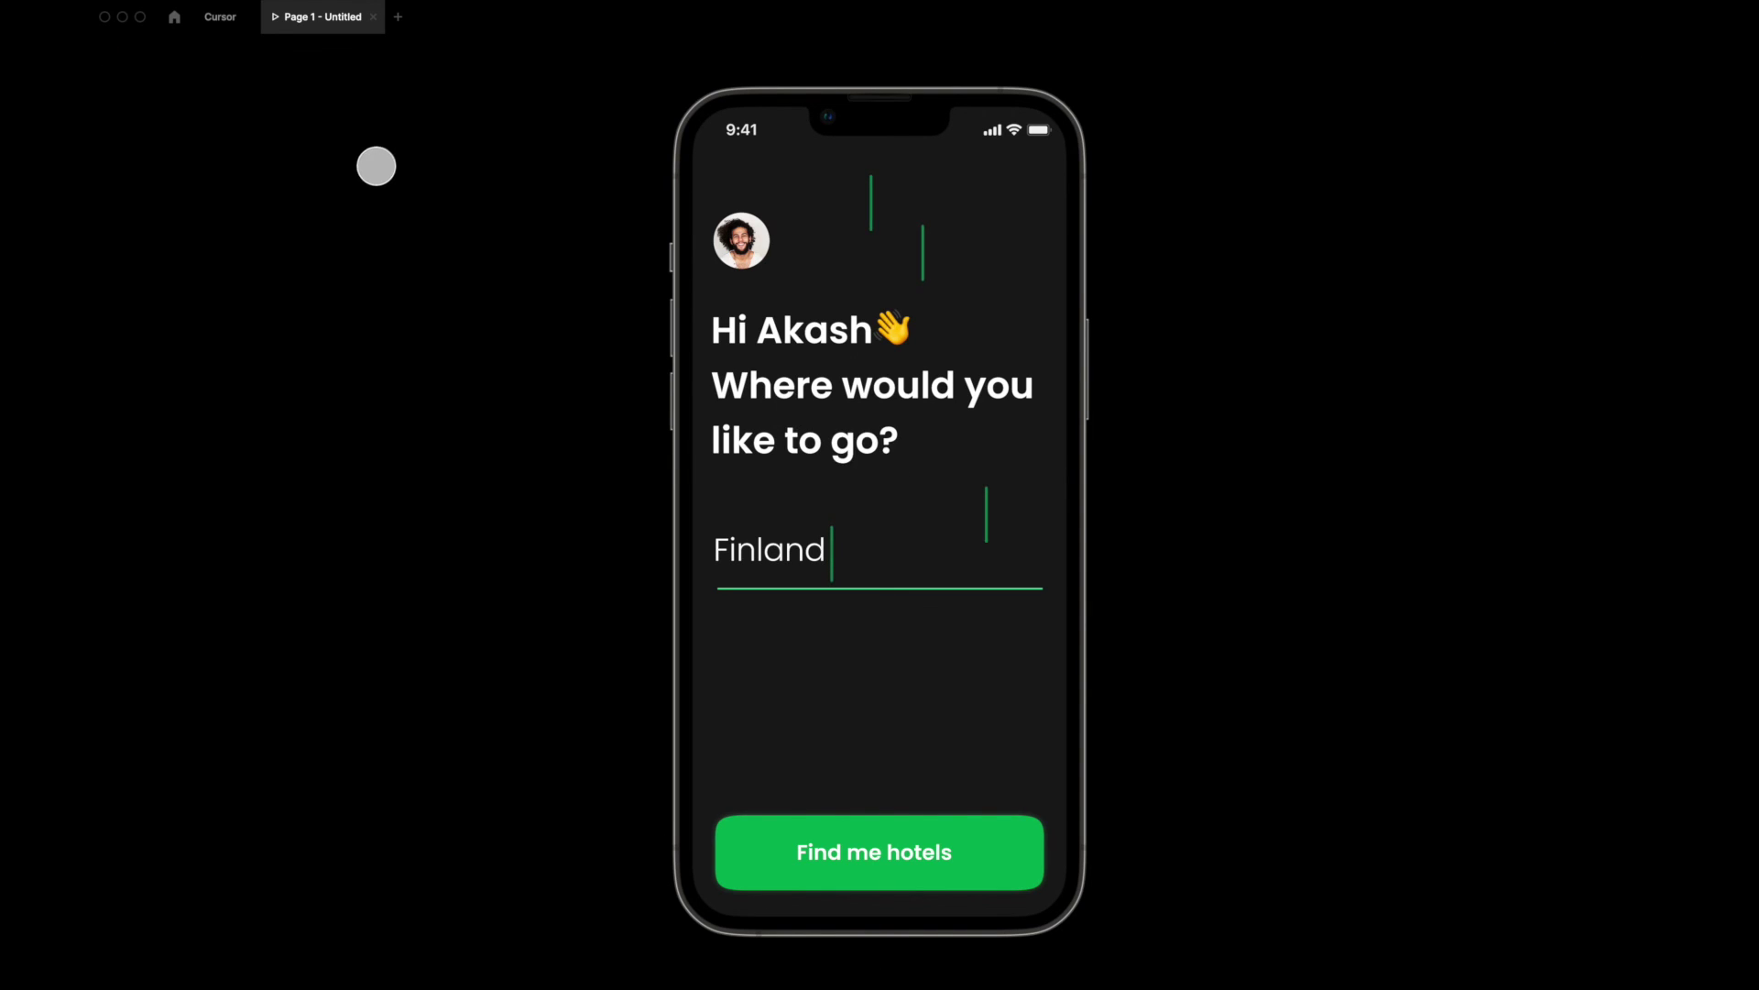
Back in the Cursor file, delete the extra cursor instances from the Main app frame
{"action": "left_click", "coordinate": [212, 22]}
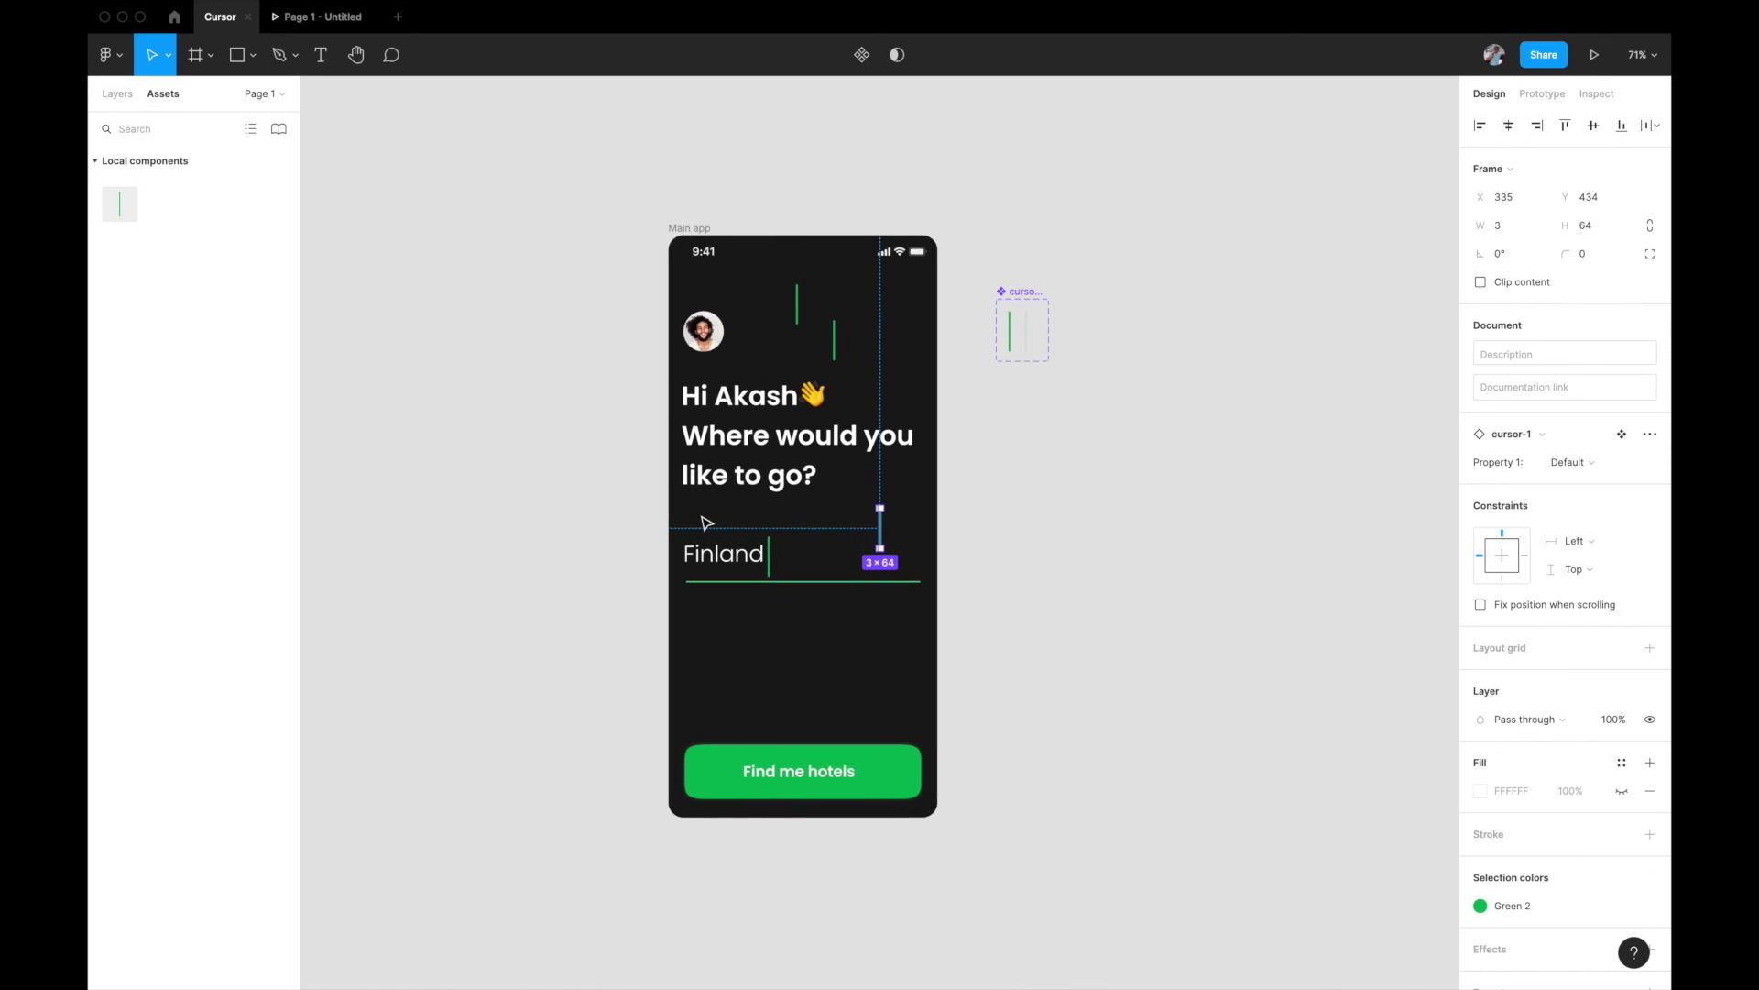
{"action": "left_click", "coordinate": [1022, 575]}
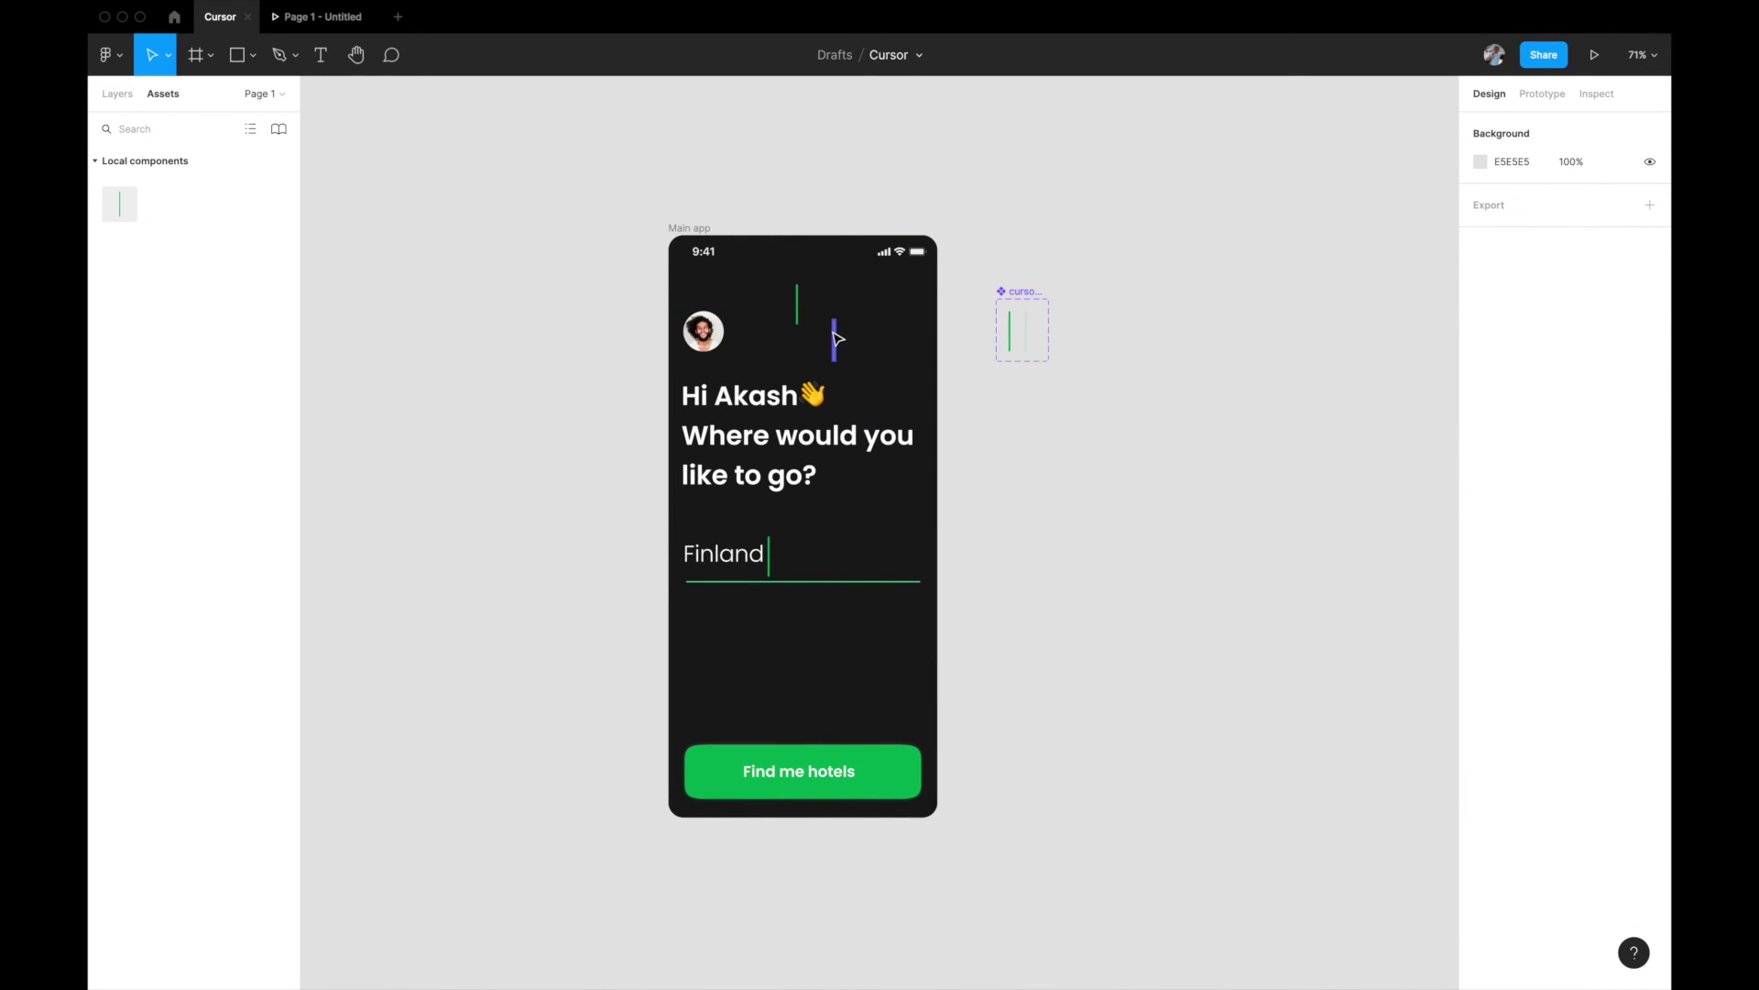
{"action": "left_click", "coordinate": [796, 311]}
{"action": "key", "text": "Delete"}
{"action": "left_click", "coordinate": [834, 339]}
{"action": "key", "text": "Delete"}
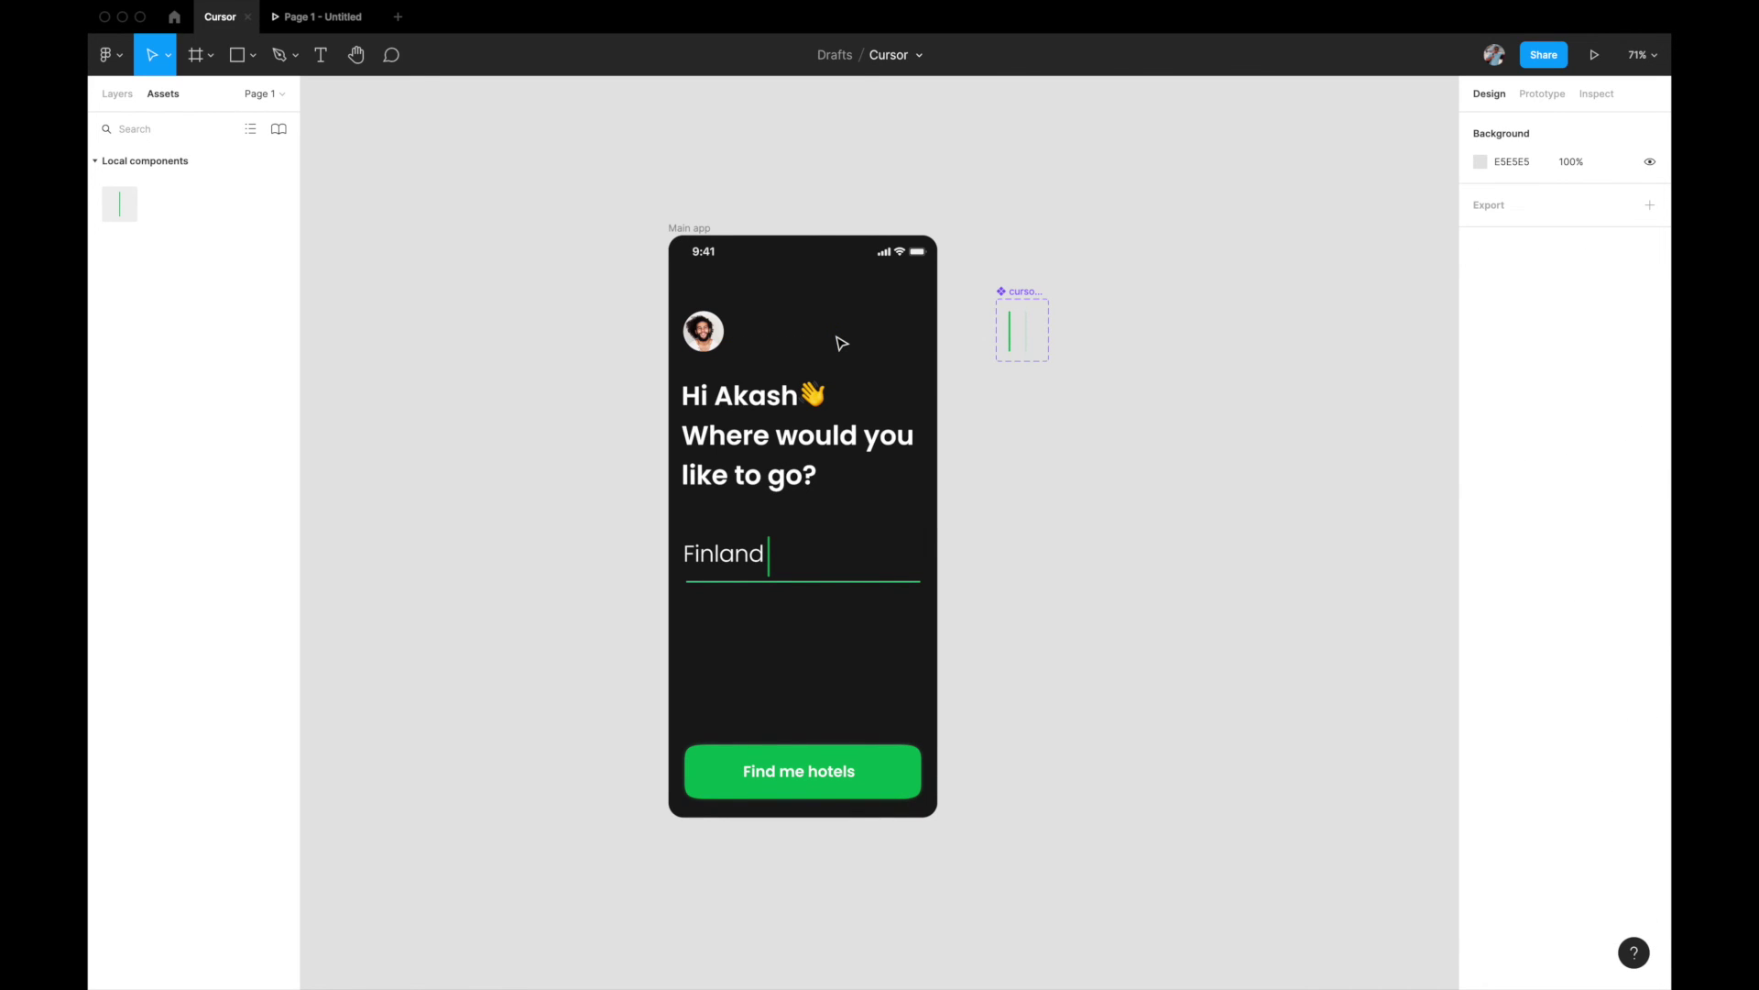